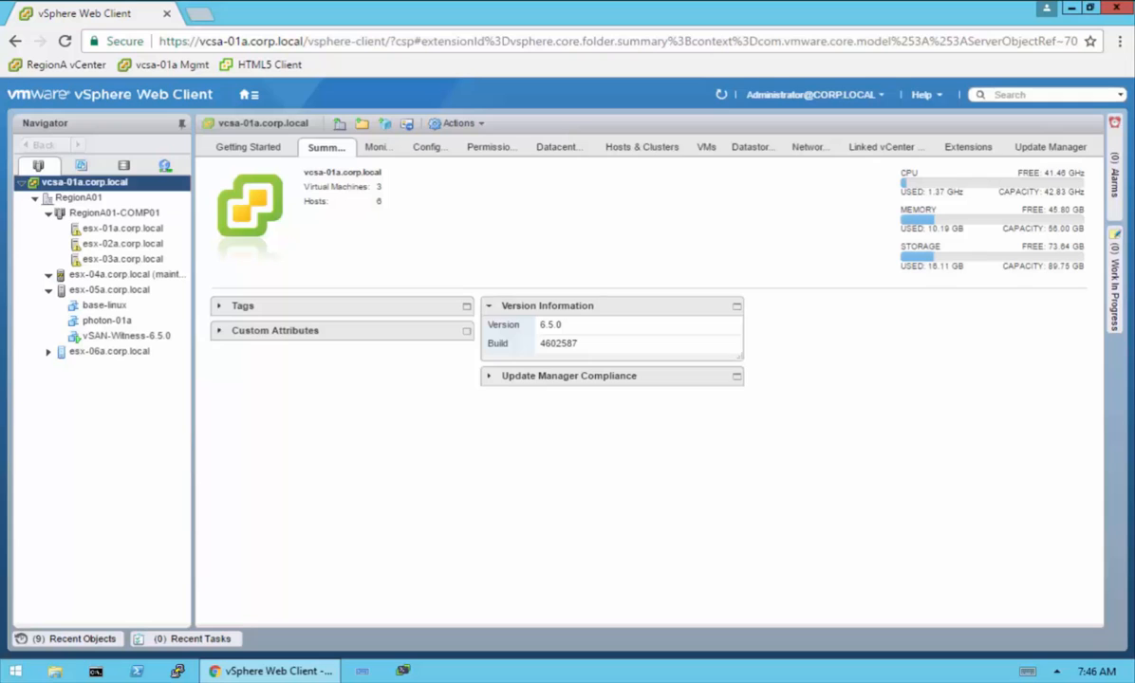
Check the enabled services of VMkernel adapter vmk1 on host esx-01a.corp.local in the RegionA01-COMP01 cluster
{"action": "left_click", "coordinate": [100, 215]}
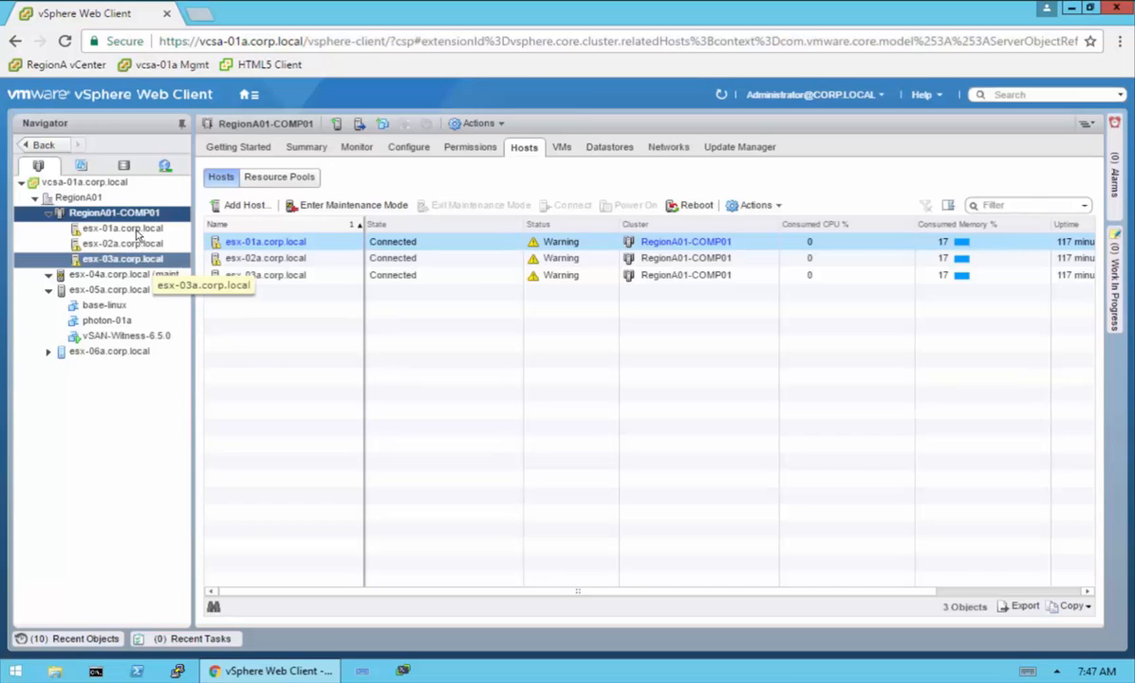
{"action": "left_click", "coordinate": [139, 232]}
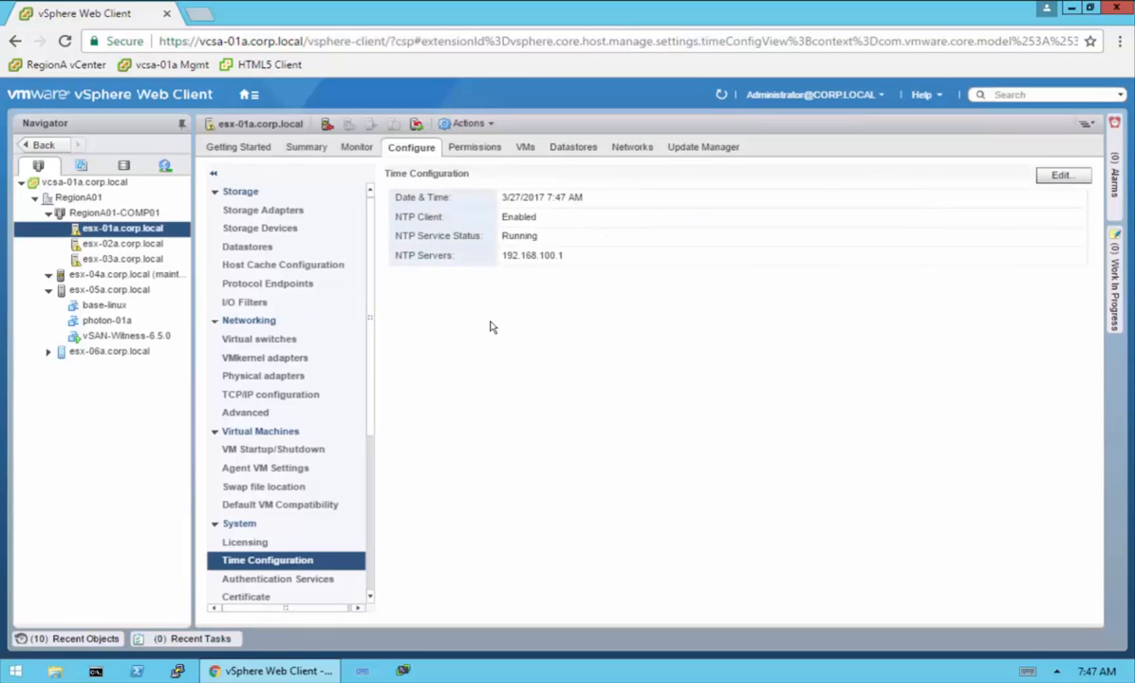
{"action": "left_click", "coordinate": [274, 358]}
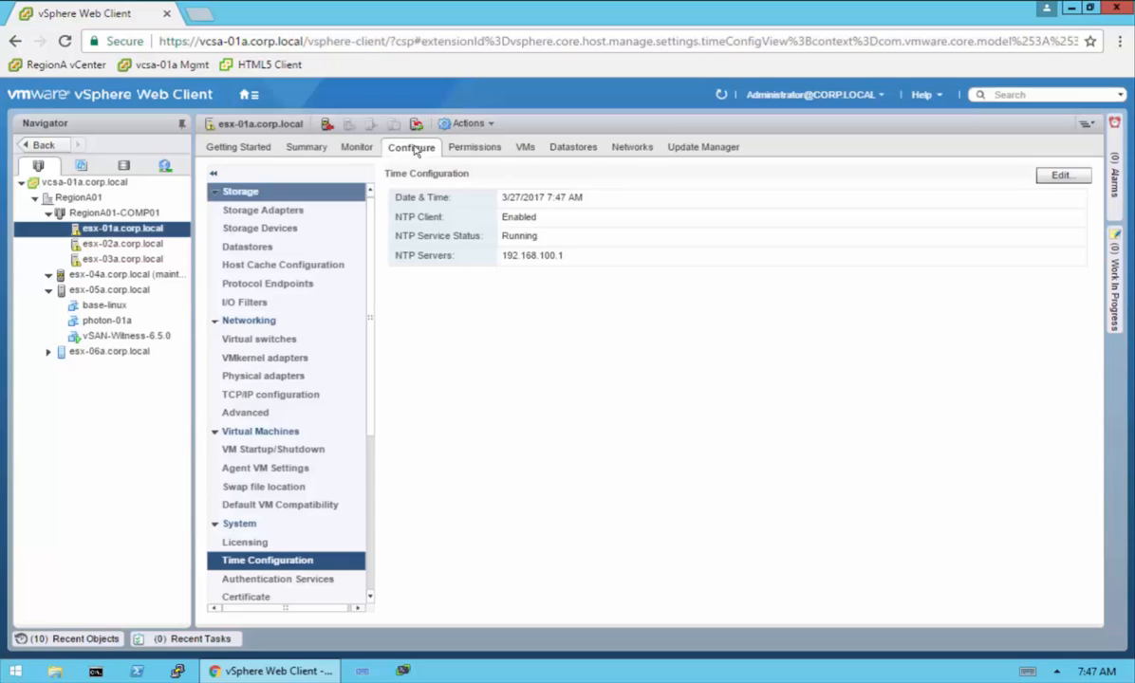
{"action": "left_click", "coordinate": [283, 359]}
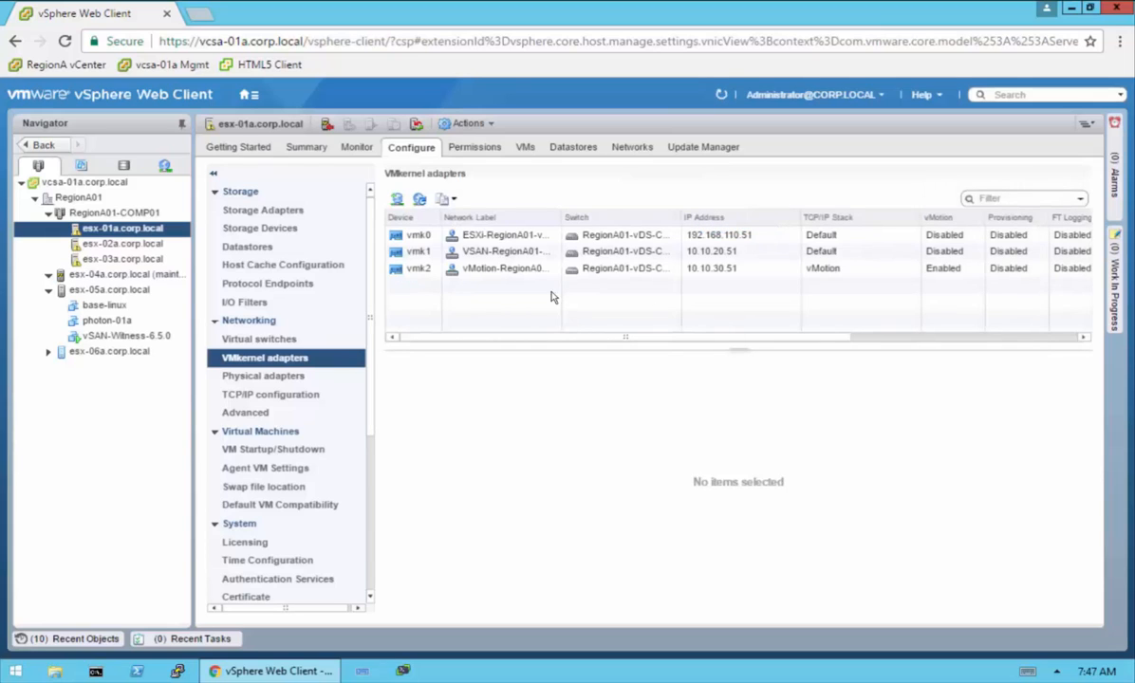
{"action": "left_click", "coordinate": [423, 255]}
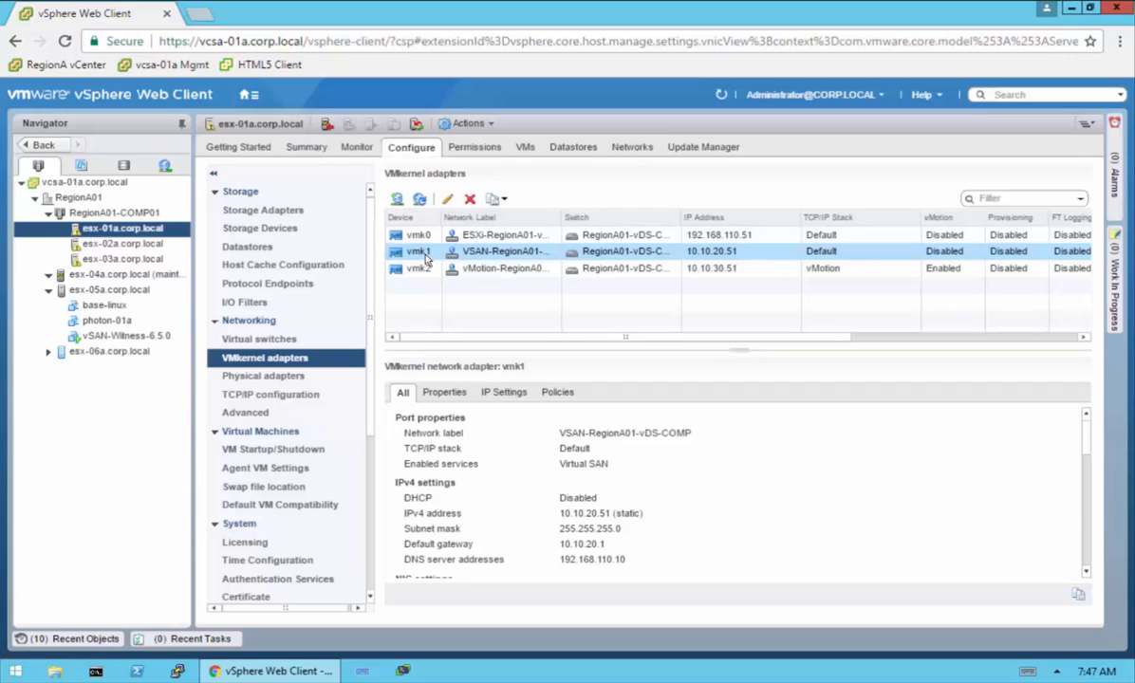
{"action": "left_click", "coordinate": [893, 337]}
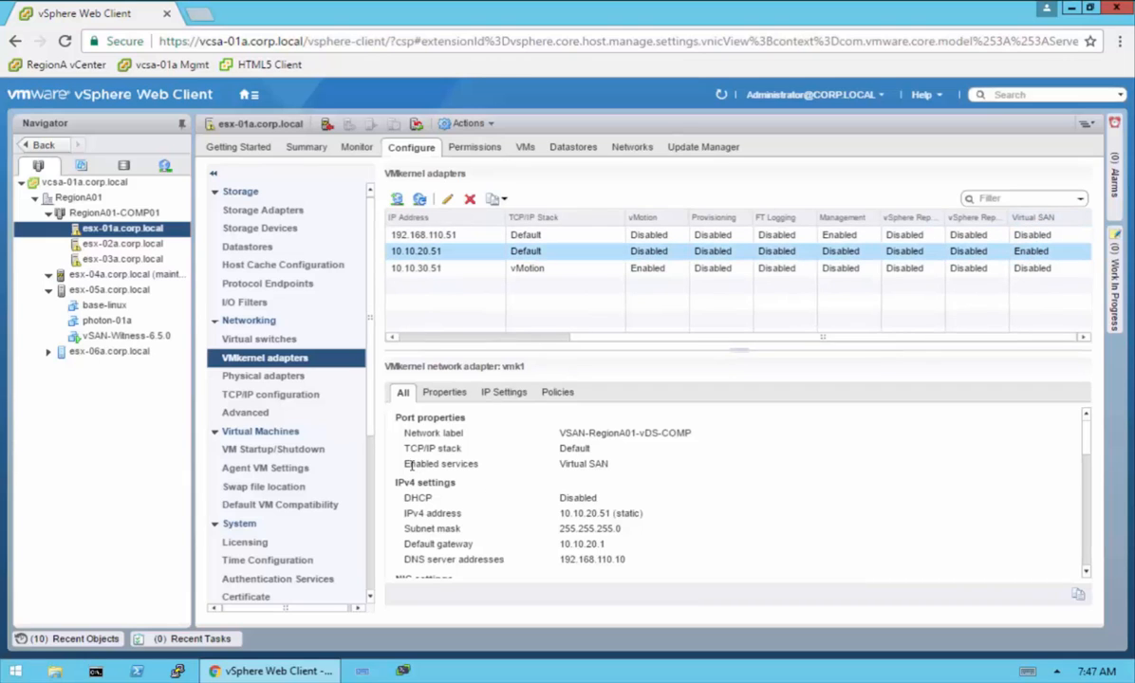
{"action": "left_click_drag", "start_coordinate": [410, 464], "coordinate": [620, 464]}
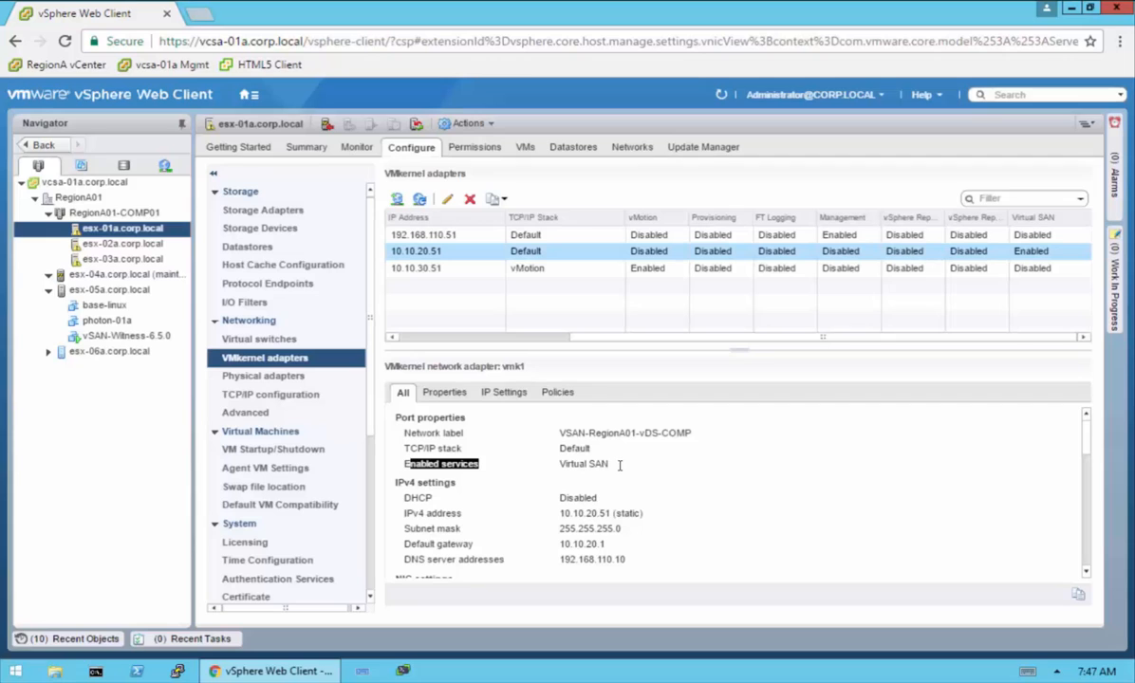
Check the vmk1 VMkernel adapter details on hosts esx-02a.corp.local and esx-03a.corp.local
{"action": "left_click", "coordinate": [133, 243]}
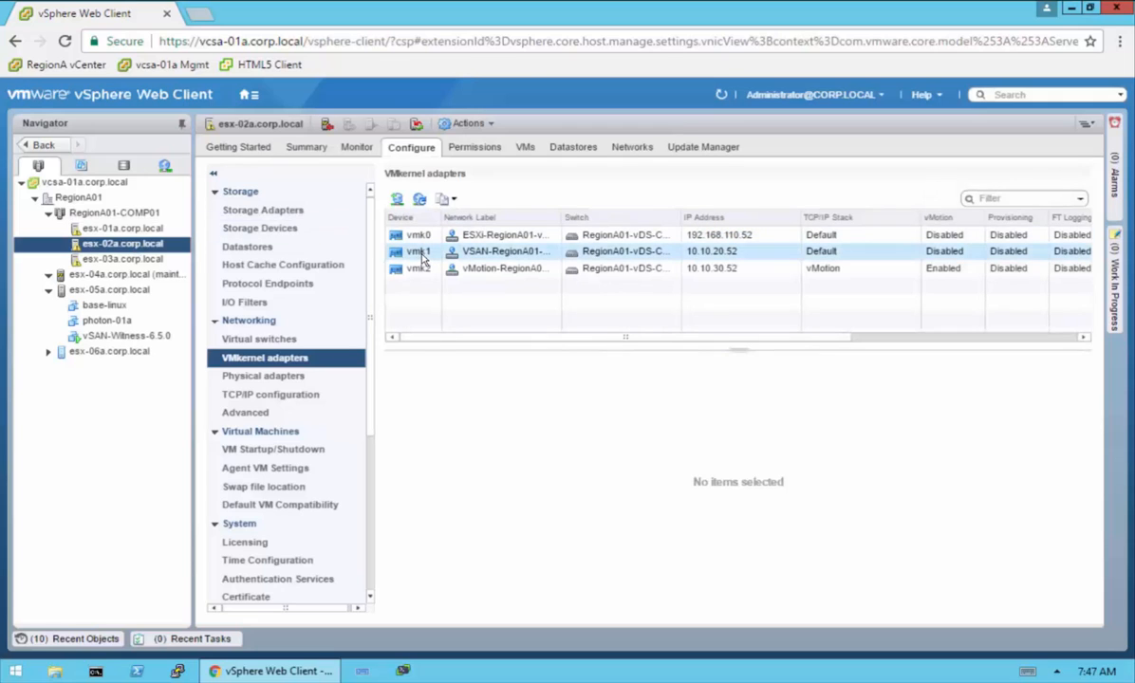
{"action": "left_click", "coordinate": [422, 253]}
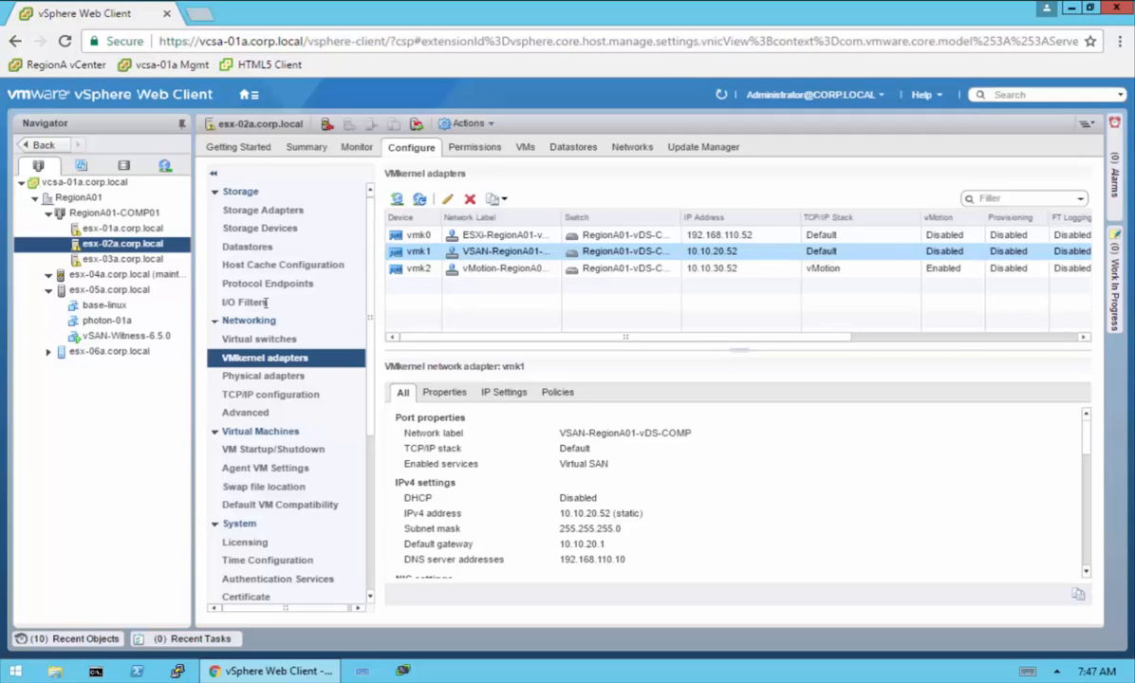
{"action": "left_click", "coordinate": [119, 258]}
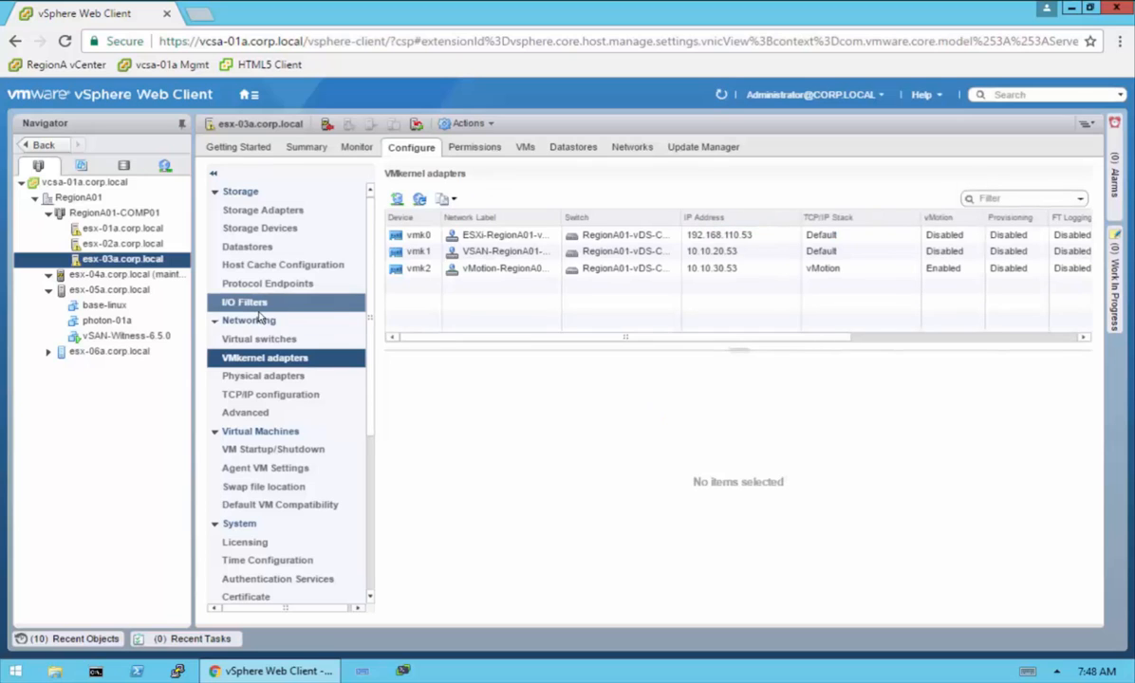
{"action": "left_click", "coordinate": [497, 254]}
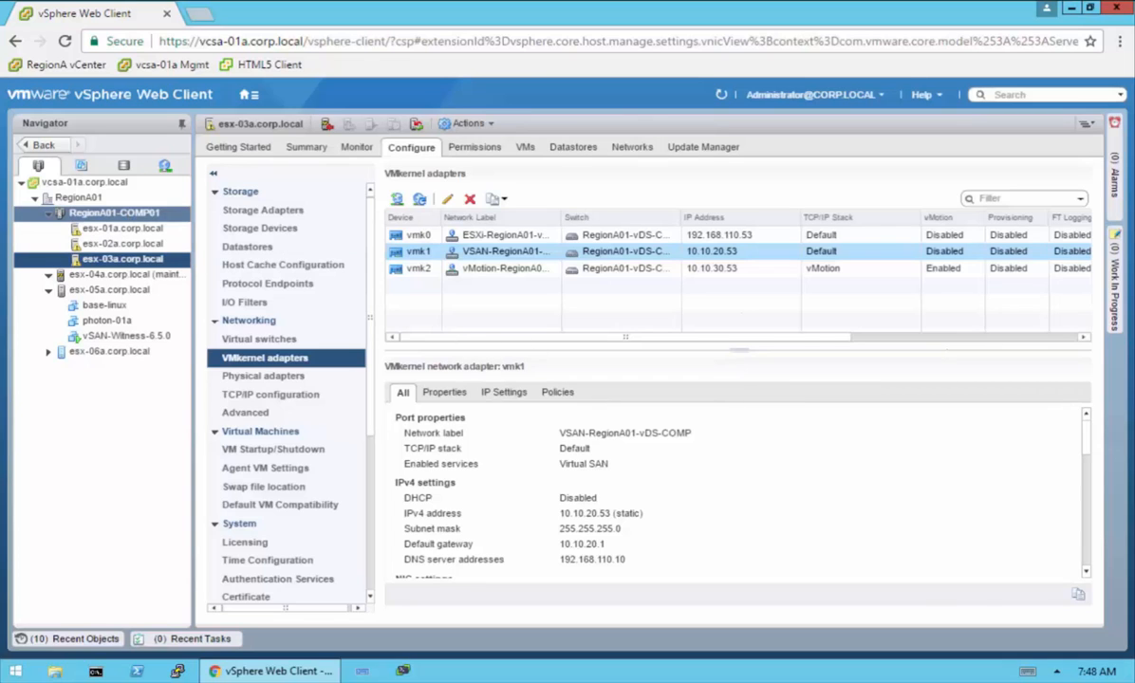
Review the Virtual SAN general status and the licensing configuration of the RegionA01-COMP01 cluster
{"action": "left_click", "coordinate": [114, 213]}
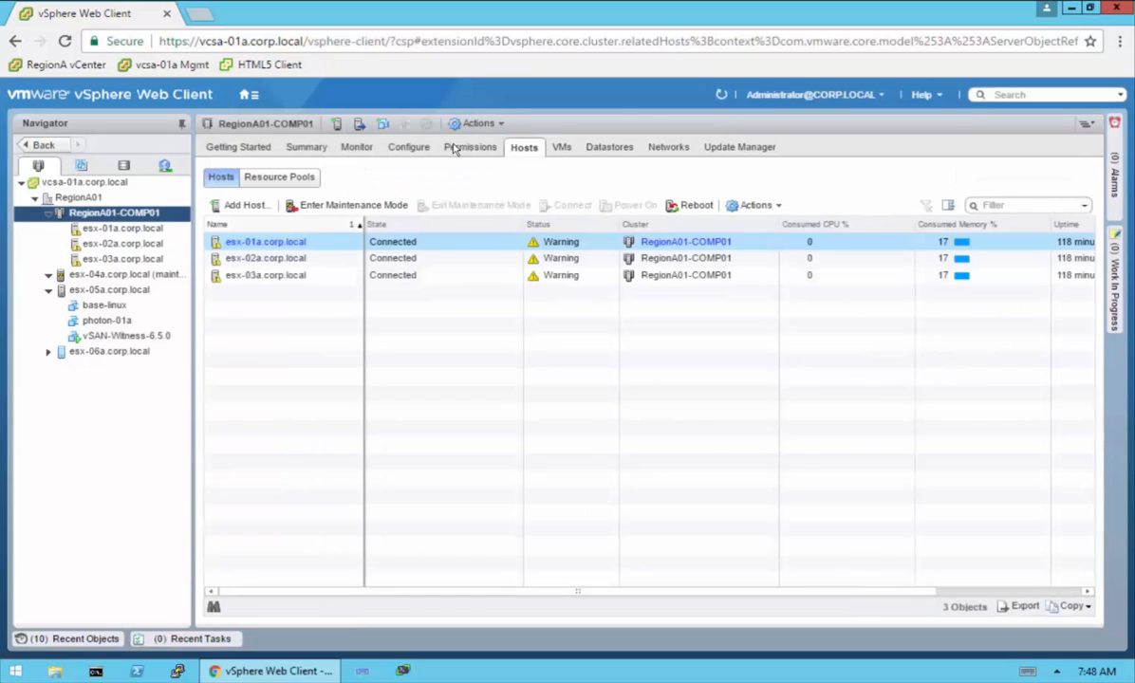
{"action": "left_click", "coordinate": [410, 147]}
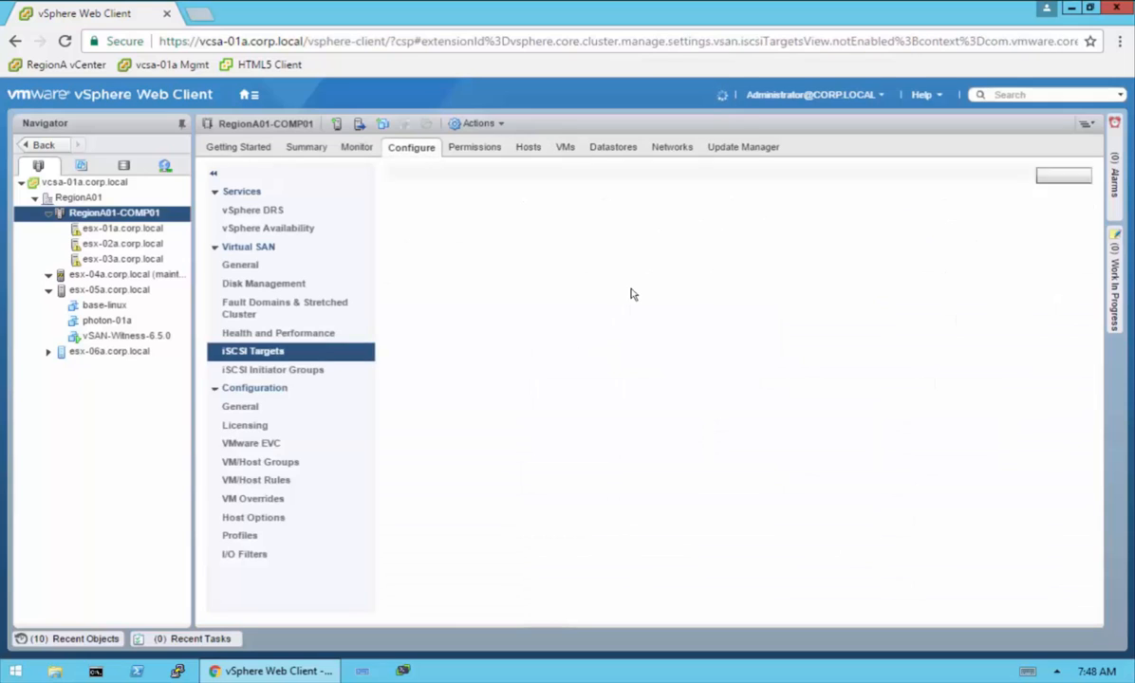
{"action": "left_click", "coordinate": [241, 266]}
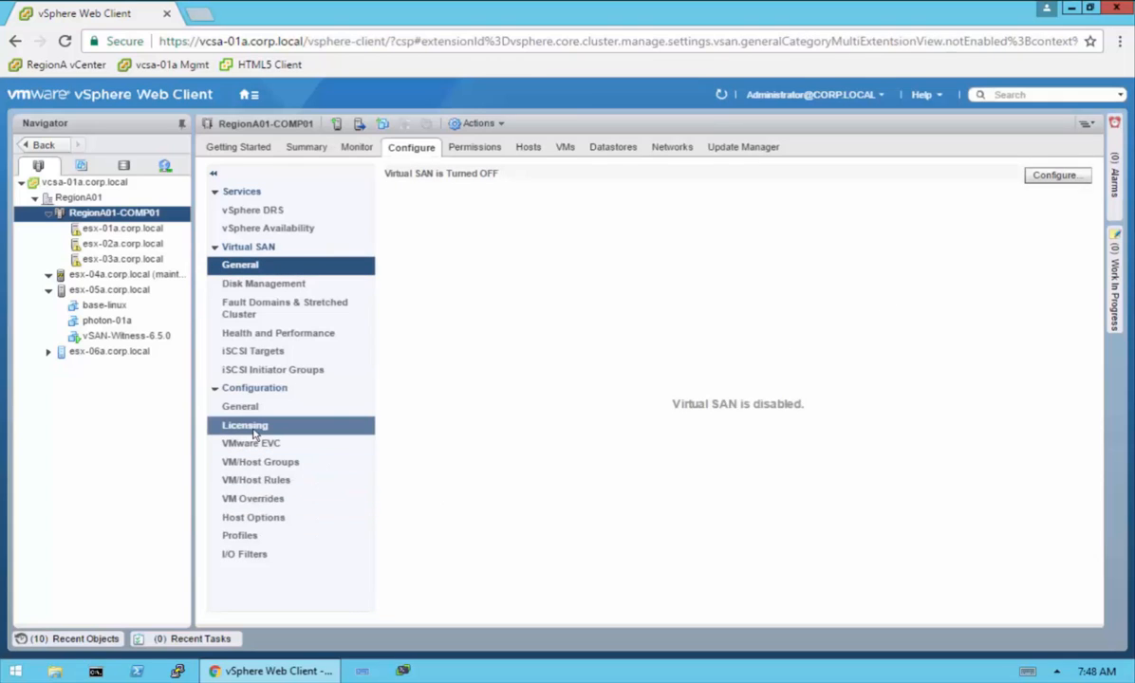
{"action": "left_click", "coordinate": [250, 427]}
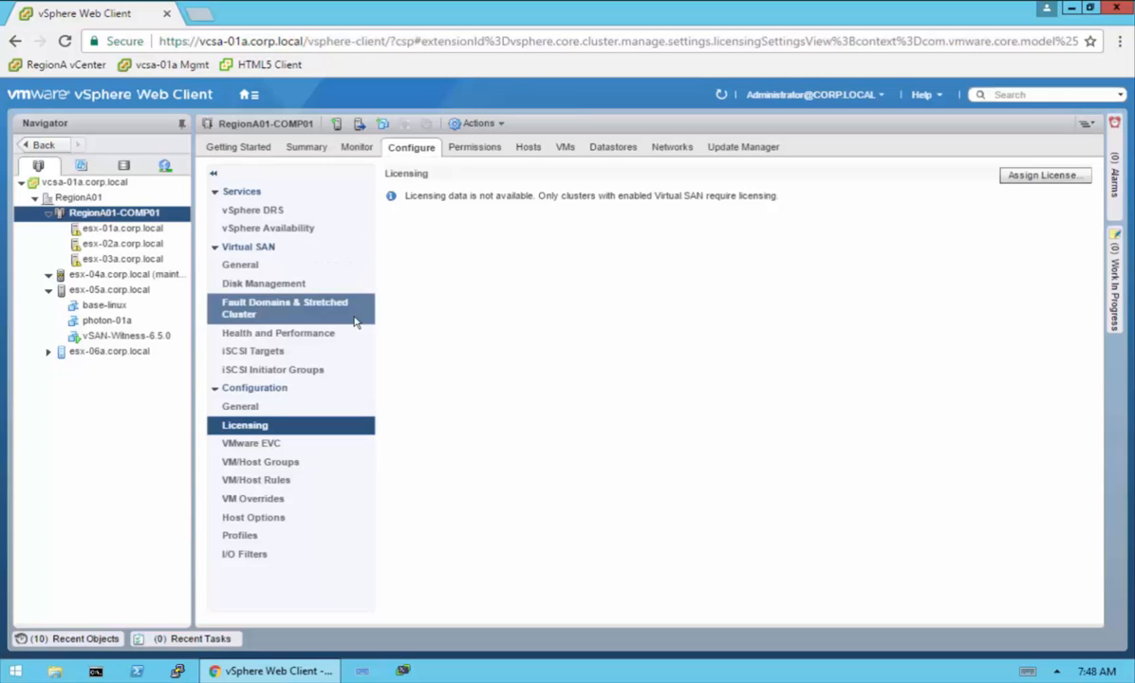
Start the cluster's Virtual SAN configuration with Manual disk claiming and deduplication and compression enabled, and advance past network validation to disk claiming
{"action": "left_click", "coordinate": [238, 265]}
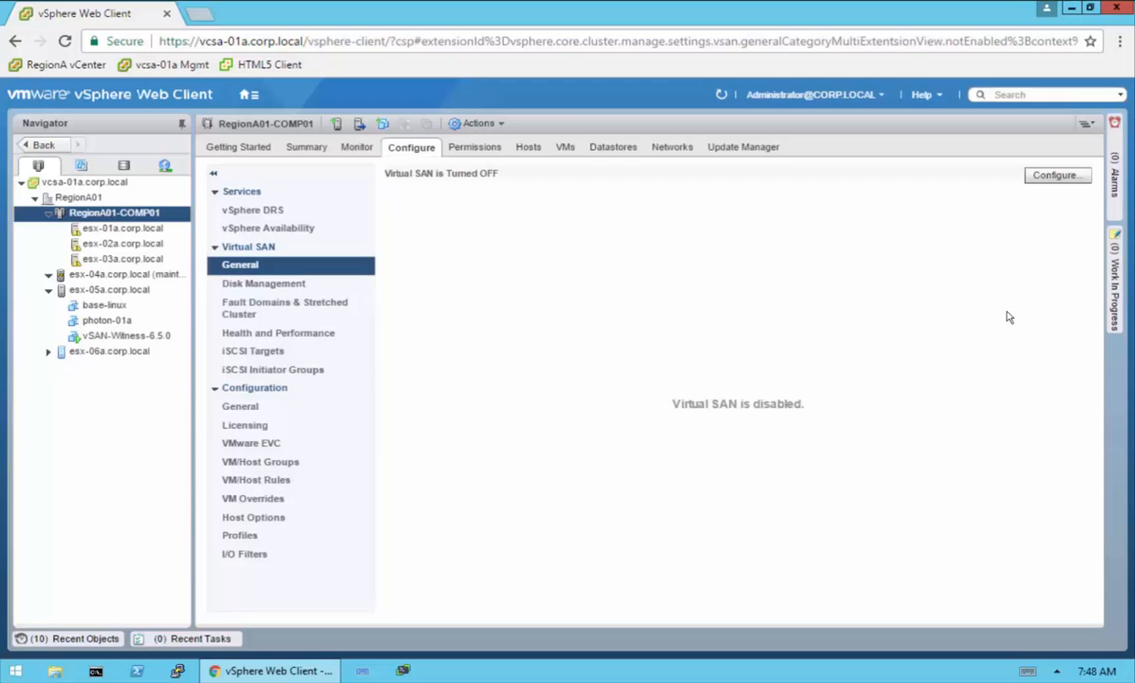
{"action": "left_click", "coordinate": [1051, 177]}
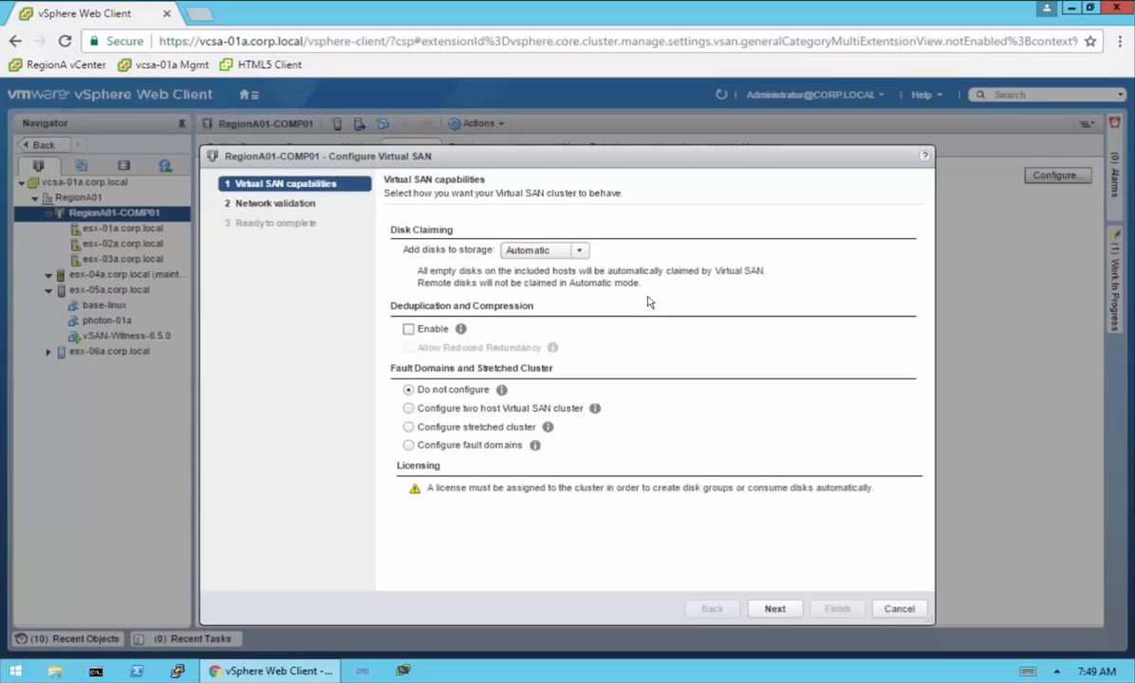
{"action": "left_click", "coordinate": [579, 251]}
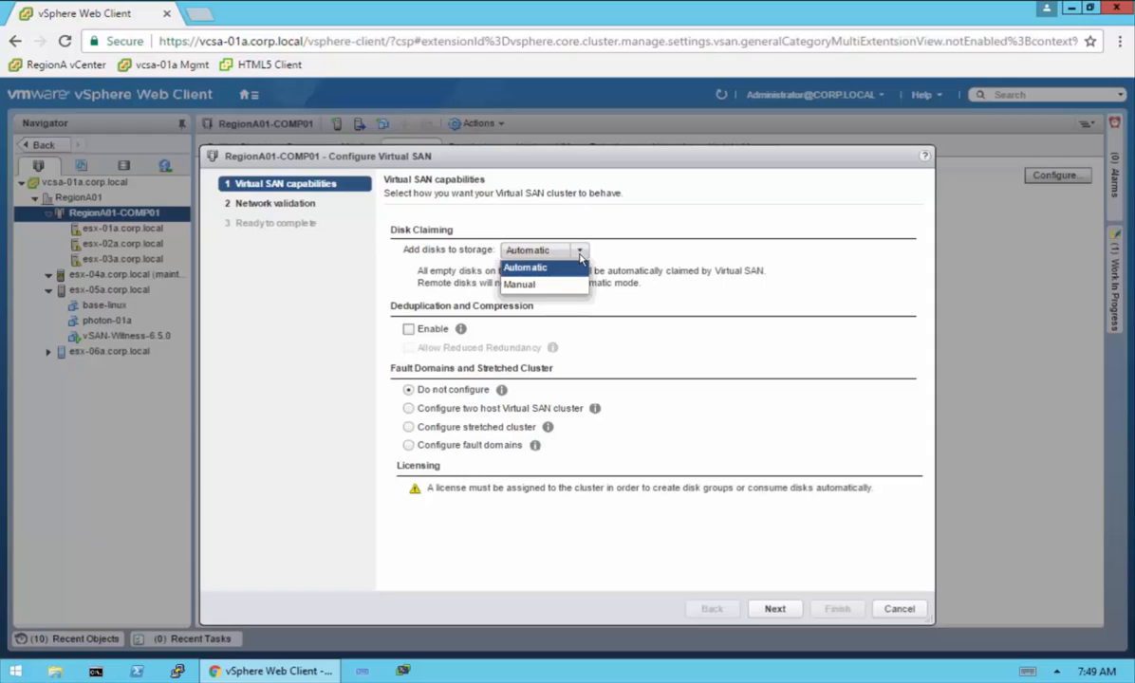
{"action": "left_click", "coordinate": [534, 284]}
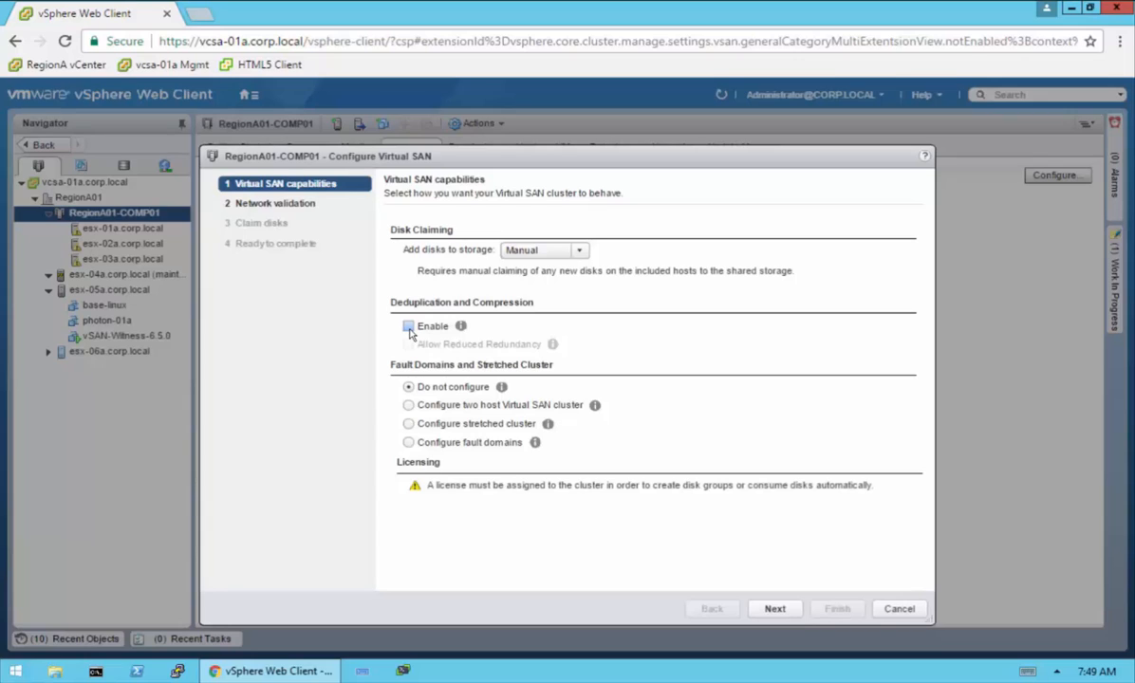
{"action": "left_click", "coordinate": [409, 327]}
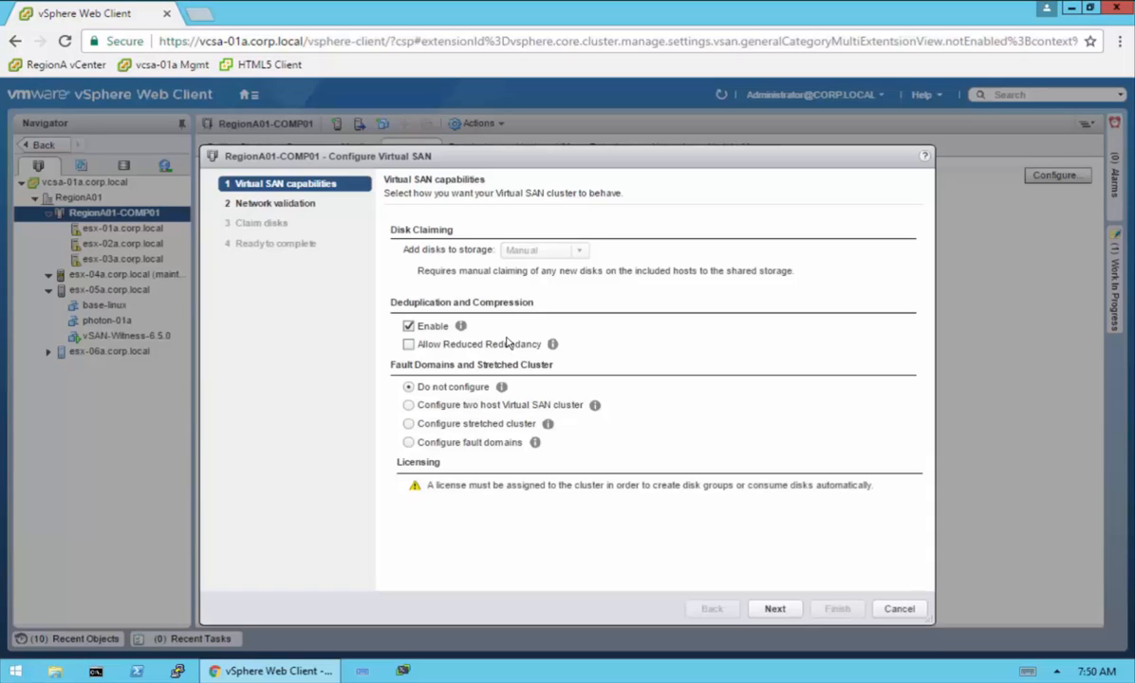
{"action": "left_click", "coordinate": [432, 347]}
{"action": "left_click", "coordinate": [775, 614]}
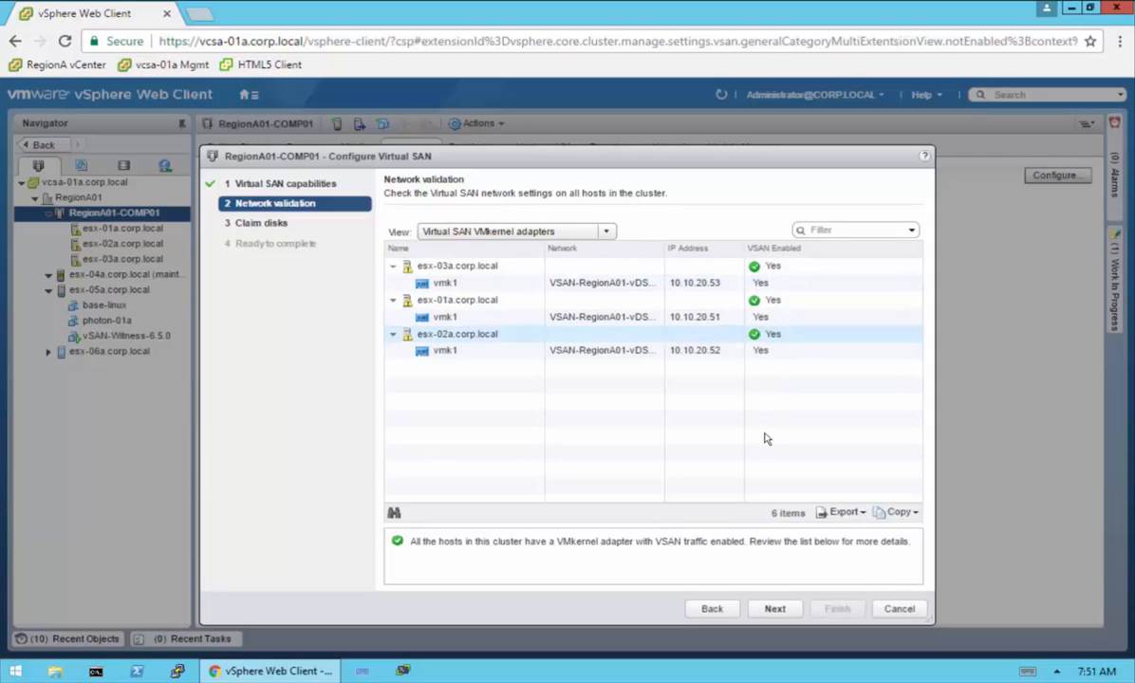
{"action": "left_click", "coordinate": [773, 610]}
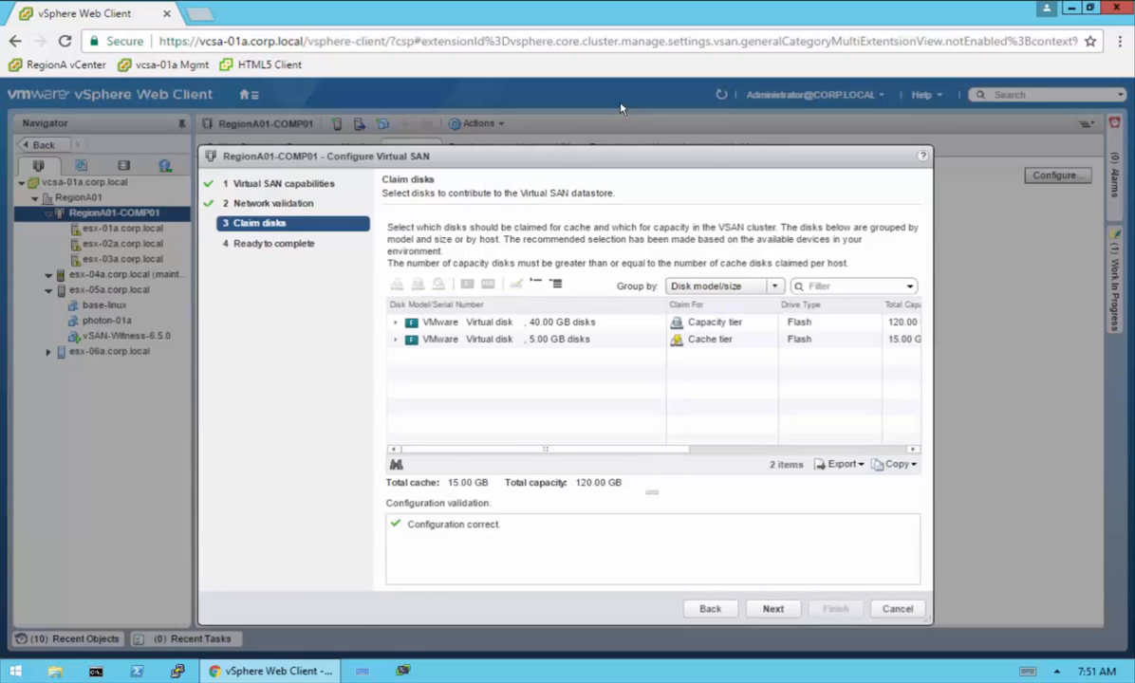
Enlarge the Virtual SAN configuration dialog and expand the 40 GB and 5 GB disk groups to review their claim tiers
{"action": "left_click_drag", "start_coordinate": [618, 150], "coordinate": [622, 106]}
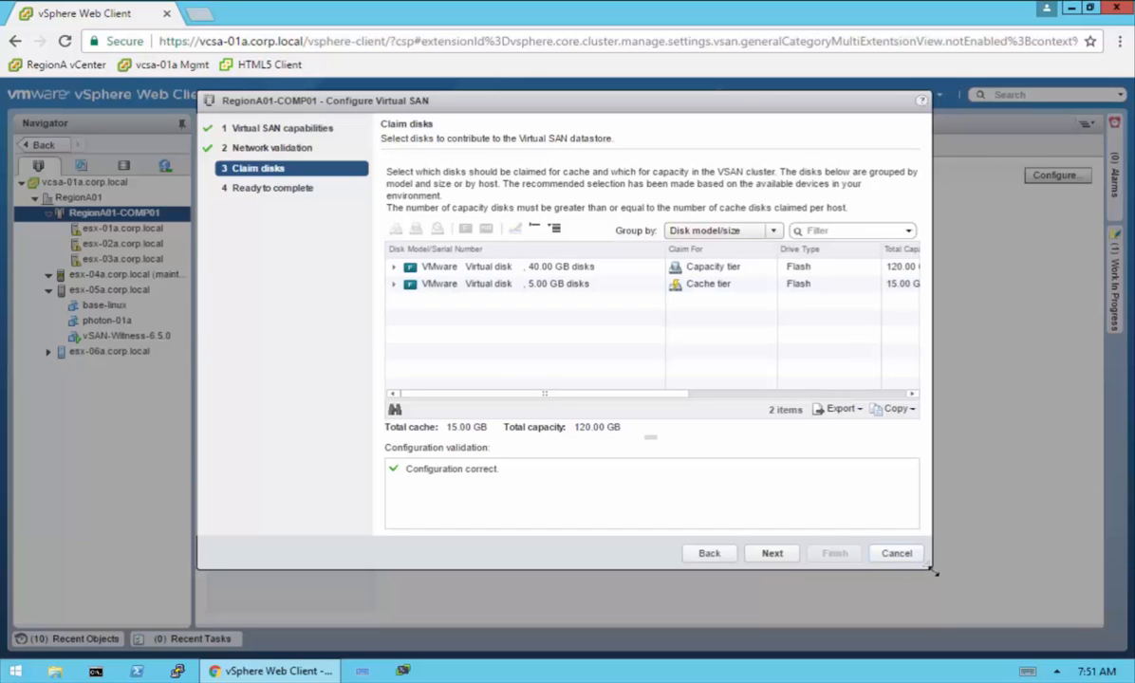
{"action": "left_click_drag", "start_coordinate": [933, 572], "coordinate": [958, 640]}
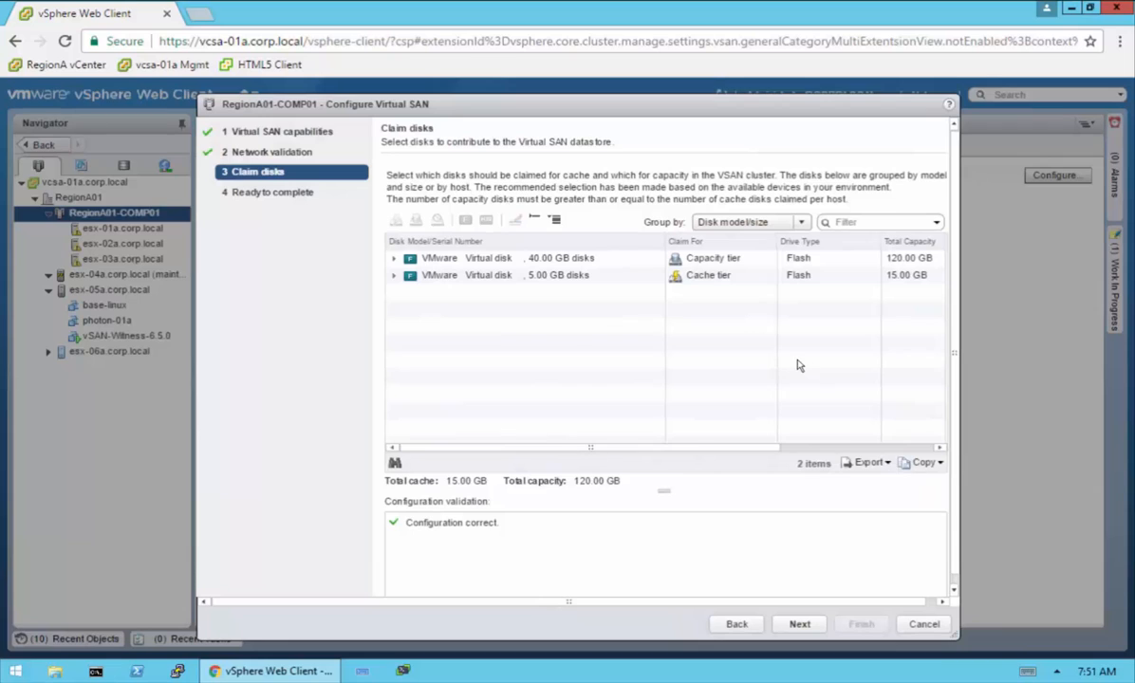
{"action": "left_click", "coordinate": [394, 259]}
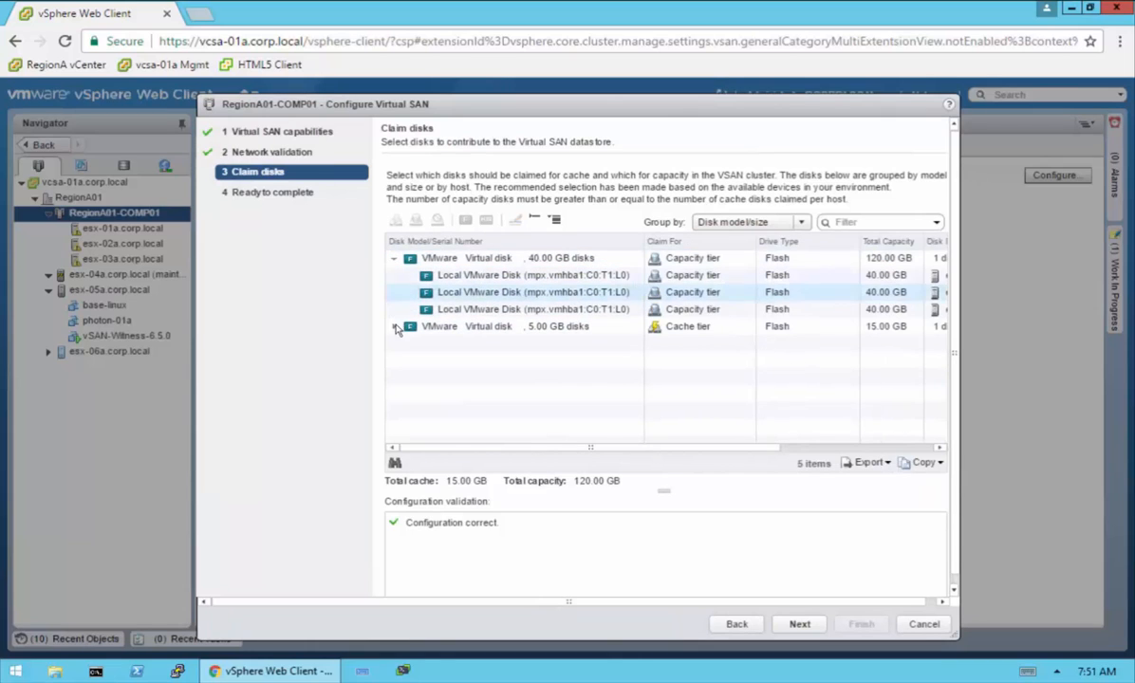
{"action": "left_click", "coordinate": [394, 326]}
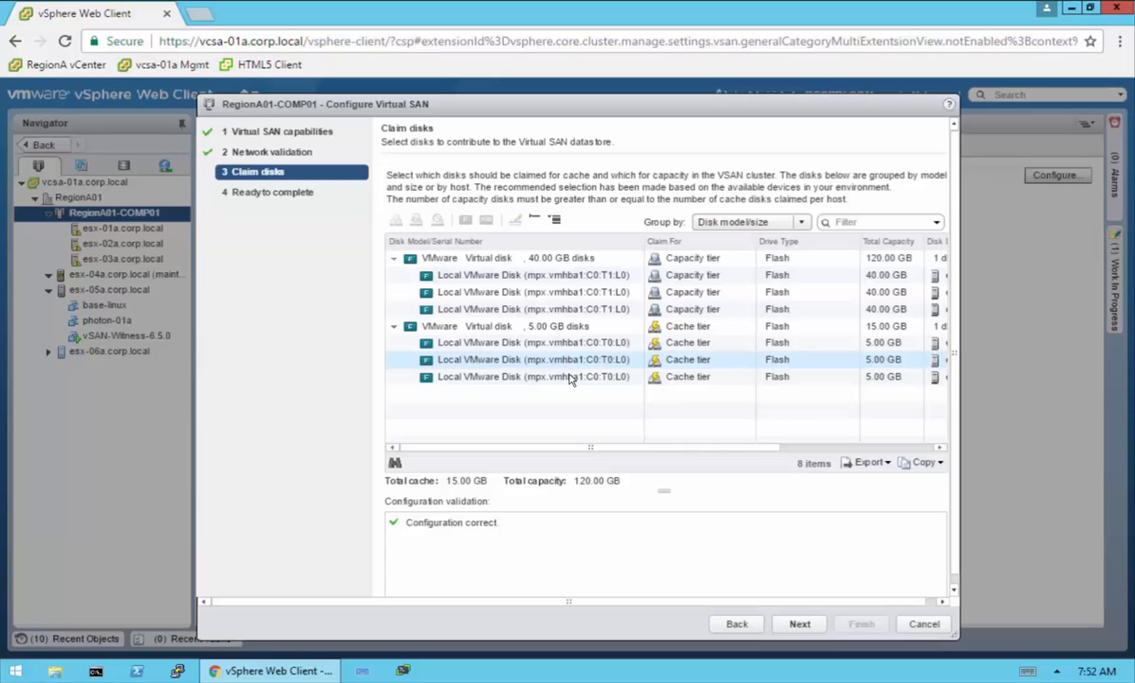
Group the disks by Host to inspect the disks of esx-03a.corp.local, and restore the Disk model/size grouping
{"action": "left_click", "coordinate": [803, 223]}
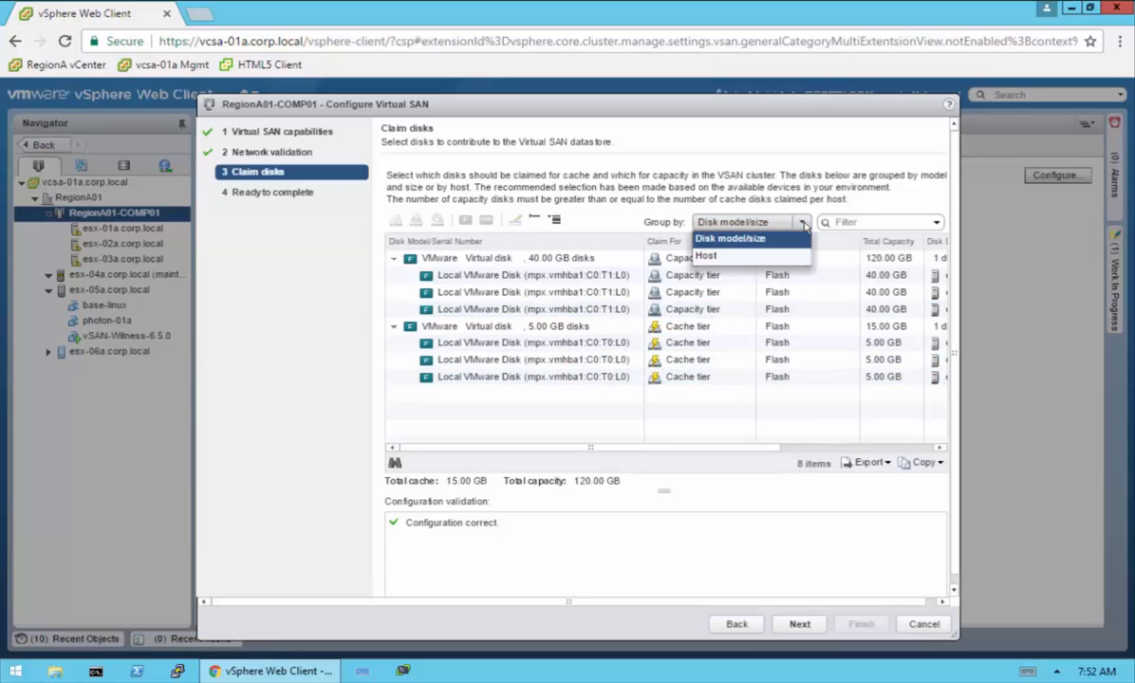
{"action": "left_click", "coordinate": [738, 257]}
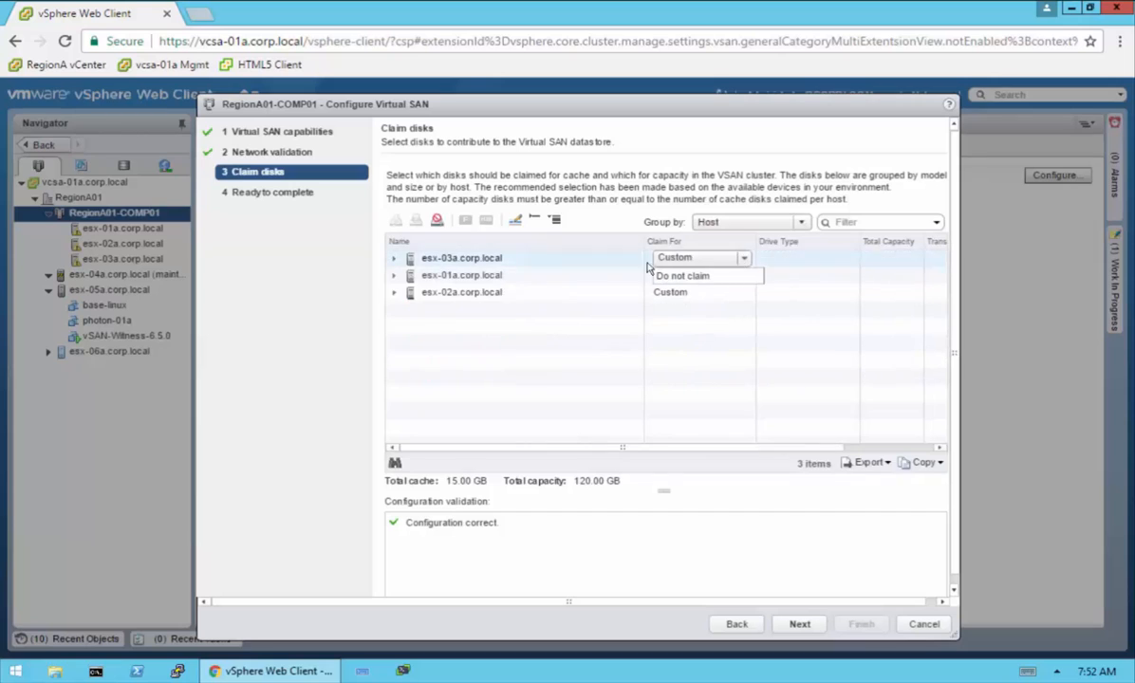
{"action": "left_click", "coordinate": [396, 260]}
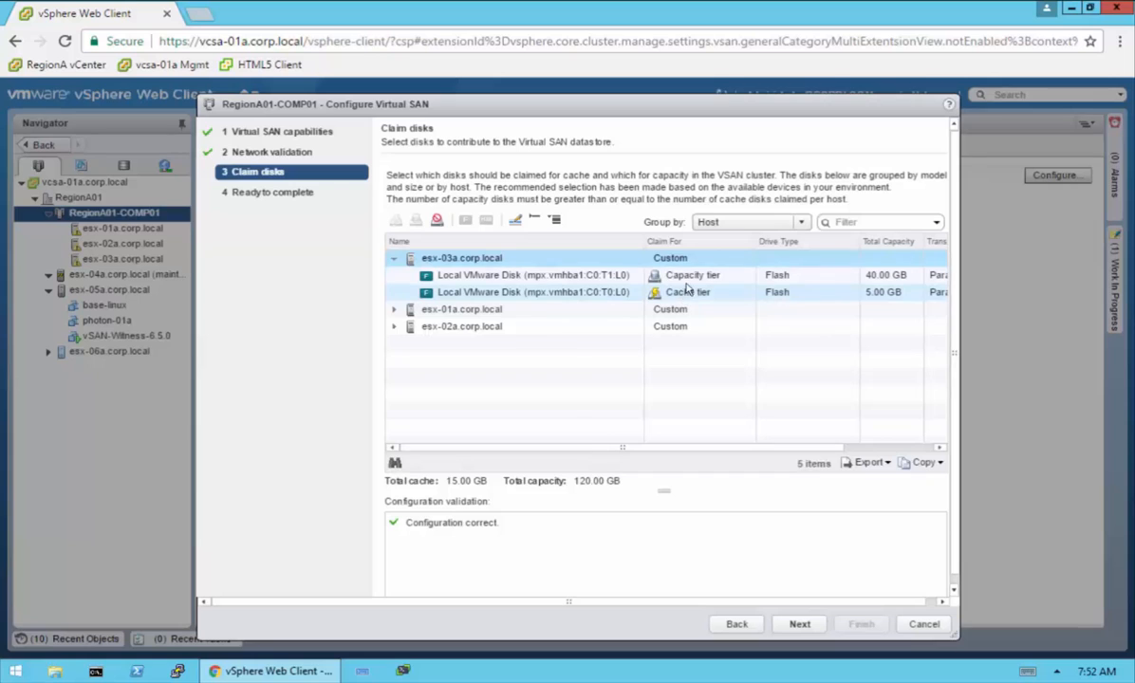
{"action": "left_click", "coordinate": [800, 225]}
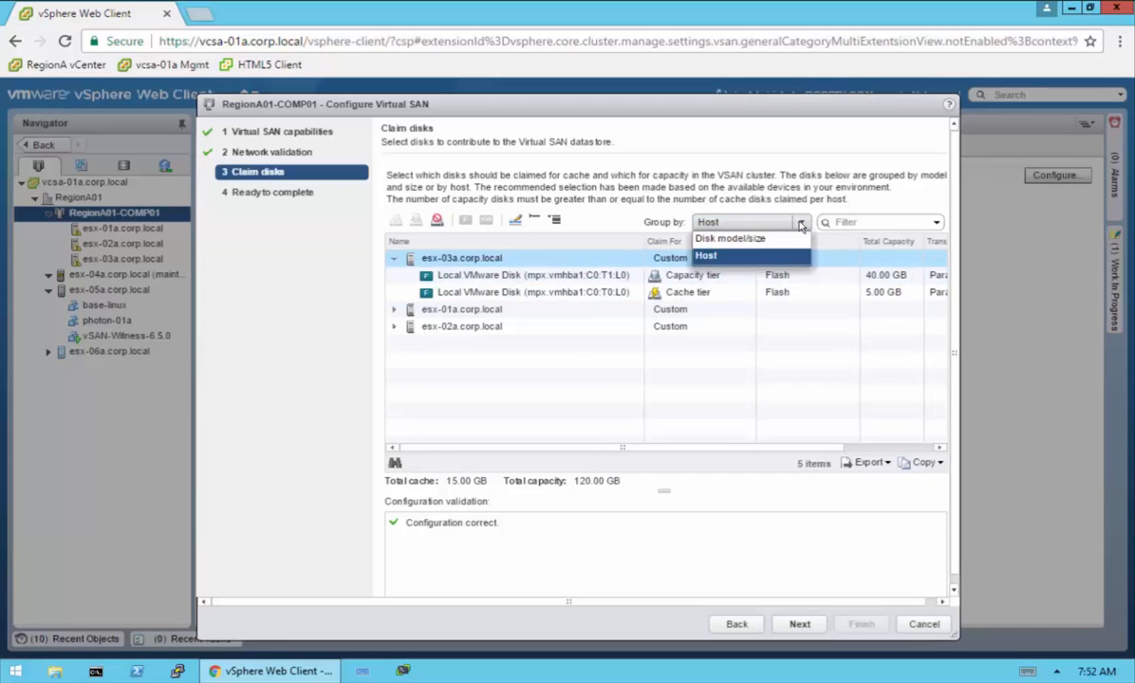
{"action": "left_click", "coordinate": [755, 233]}
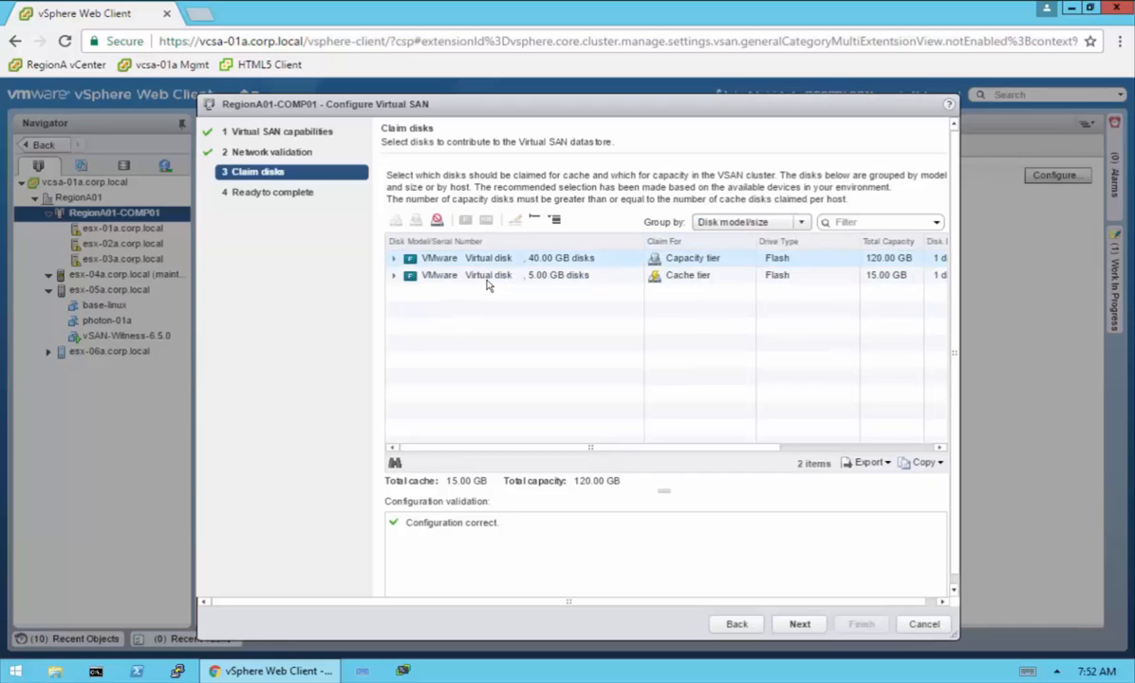
Expand the 40 GB disk group and select all three of its local VMware disks together
{"action": "left_click", "coordinate": [394, 259]}
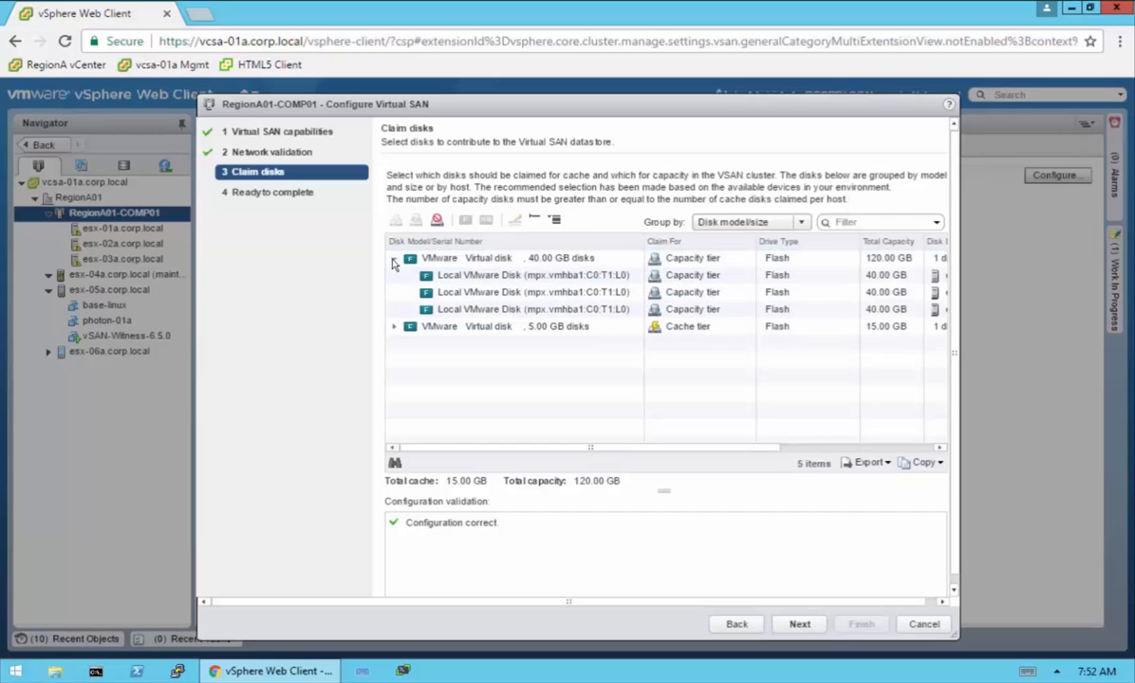
{"action": "left_click", "coordinate": [532, 278]}
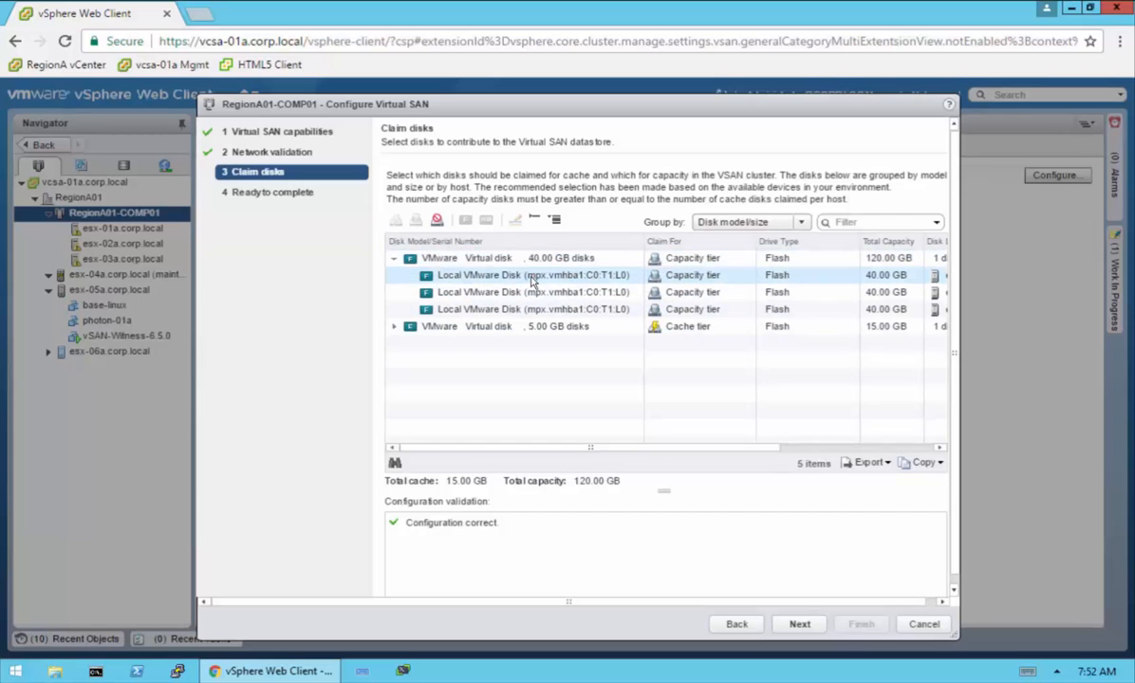
{"action": "left_click", "coordinate": [529, 311], "text": "ctrl"}
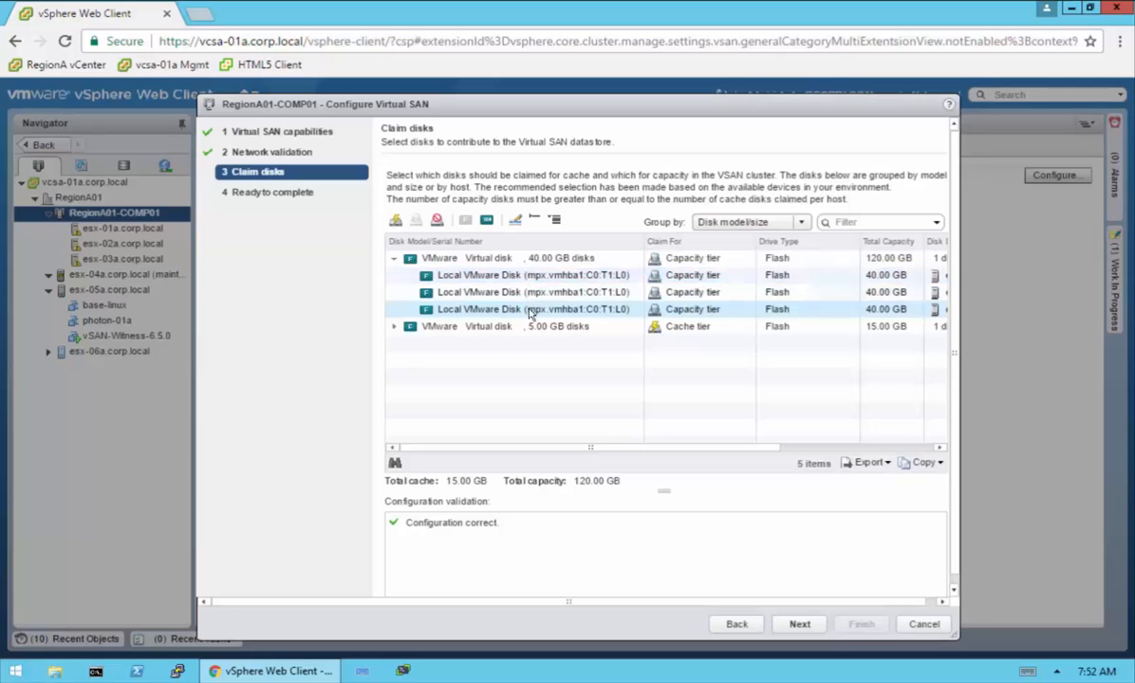
{"action": "left_click", "coordinate": [493, 292], "text": "ctrl"}
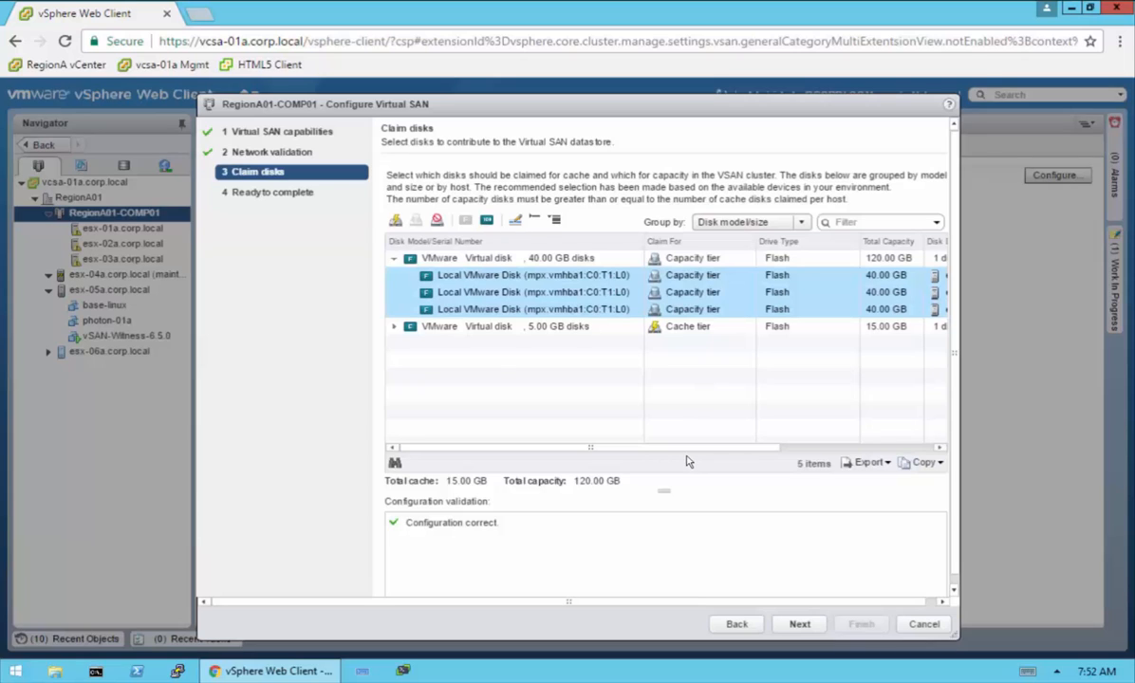
Accept the disk claims, complete the Virtual SAN configuration of RegionA01-COMP01, and check its progress in the recent tasks
{"action": "left_click", "coordinate": [802, 625]}
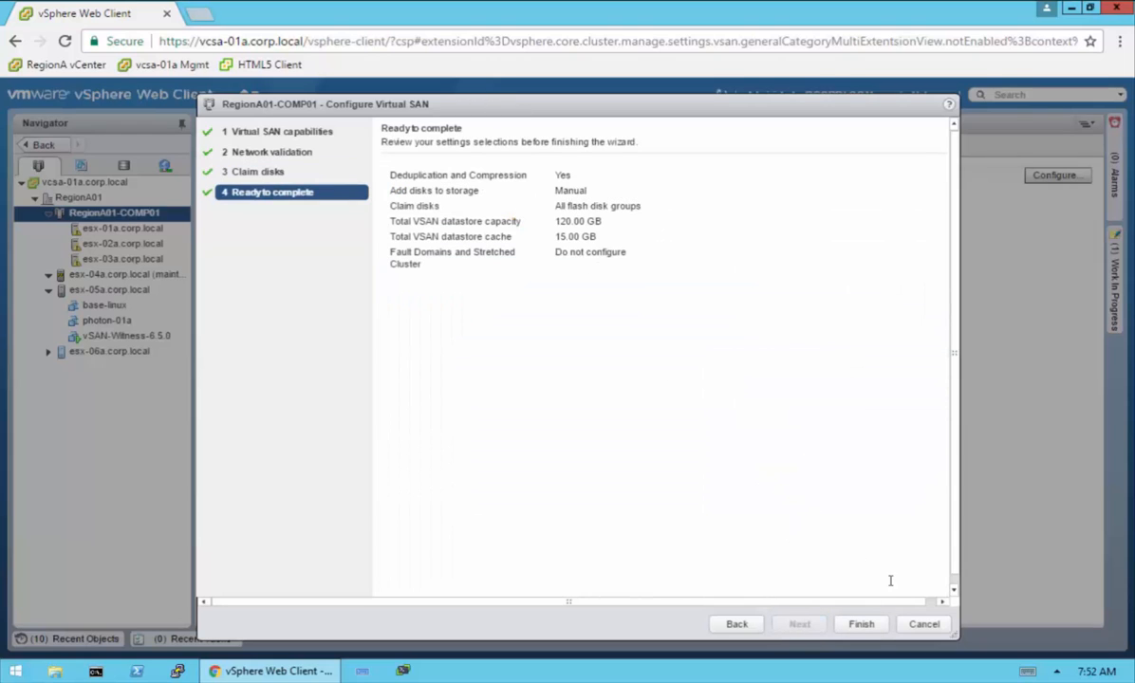
{"action": "left_click", "coordinate": [869, 624]}
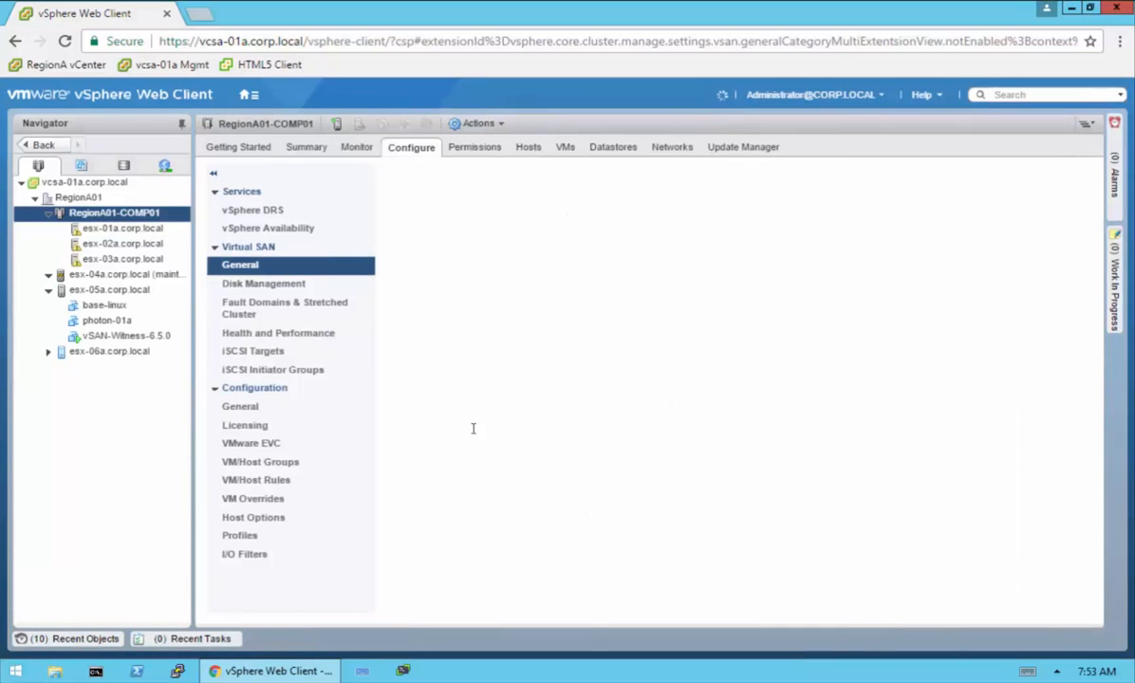
{"action": "left_click", "coordinate": [89, 640]}
{"action": "left_click", "coordinate": [181, 639]}
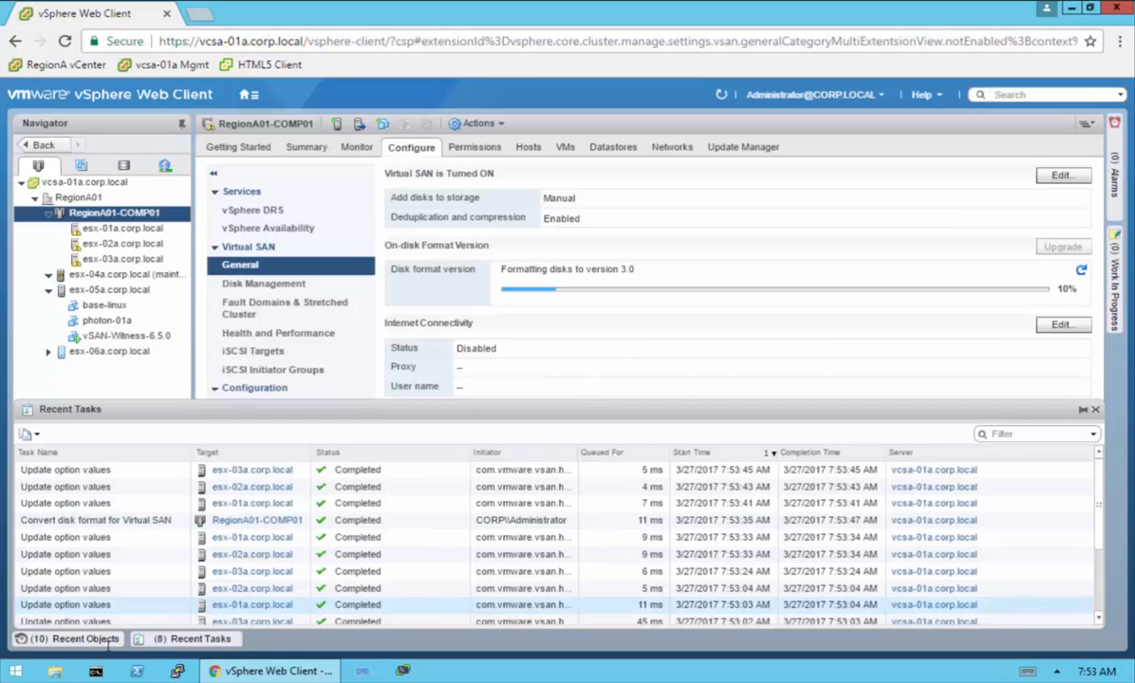
{"action": "left_click", "coordinate": [190, 639]}
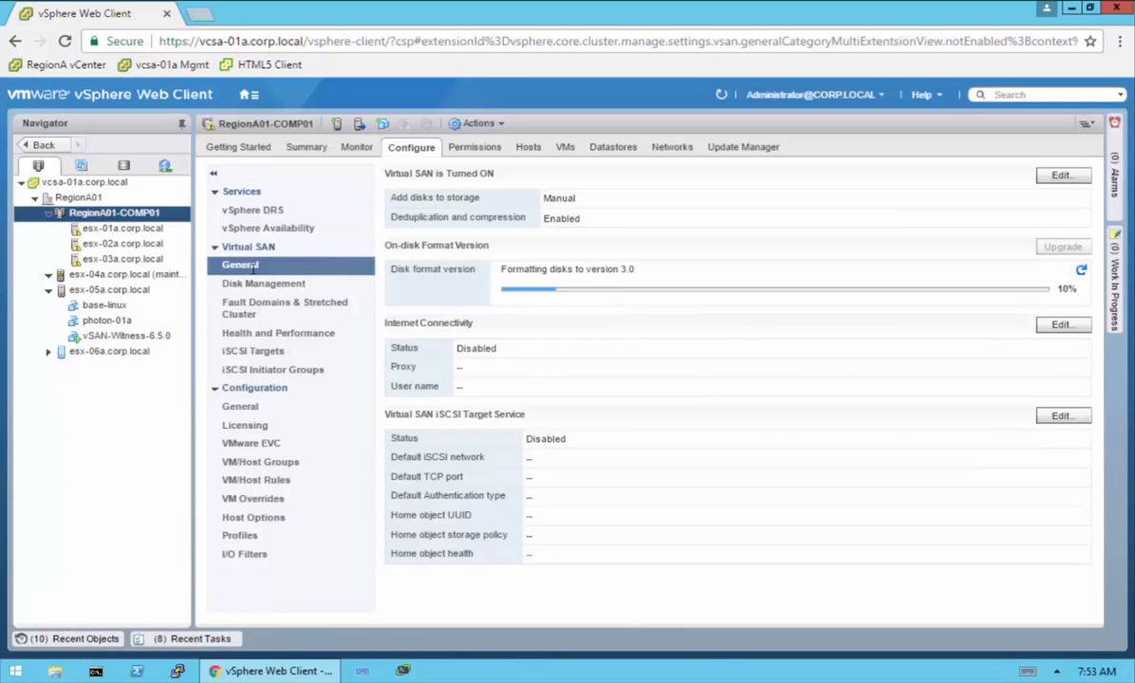
{"action": "left_click", "coordinate": [150, 226]}
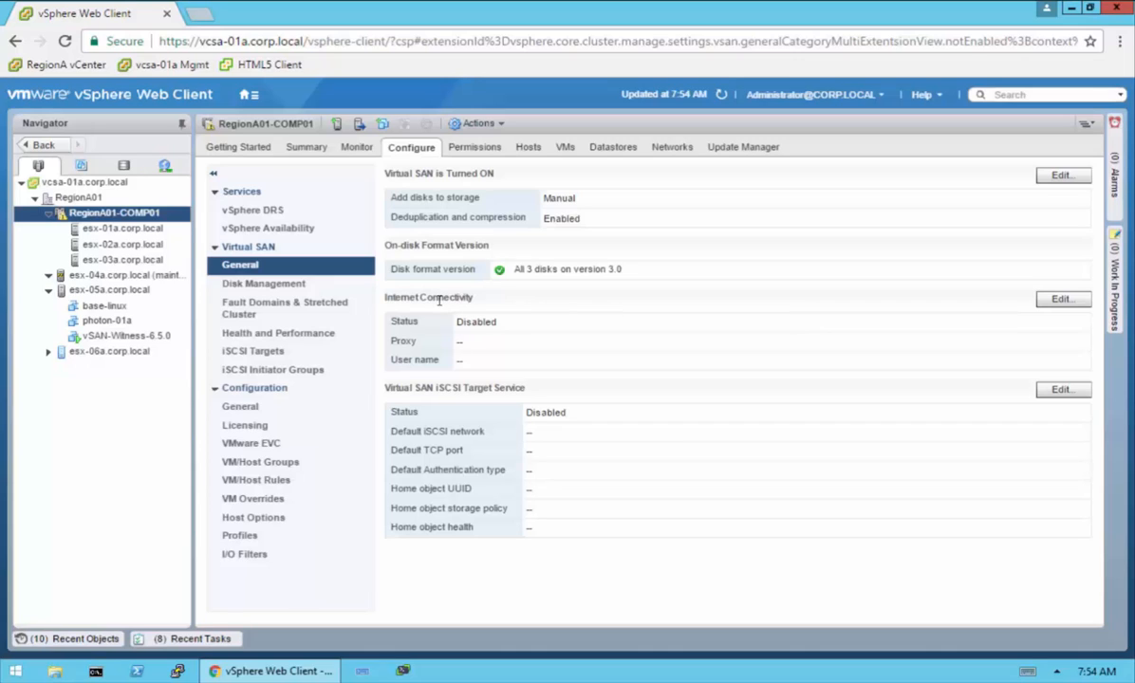
Enable Internet access for the Virtual SAN cluster without configuring a proxy server
{"action": "left_click", "coordinate": [1064, 299]}
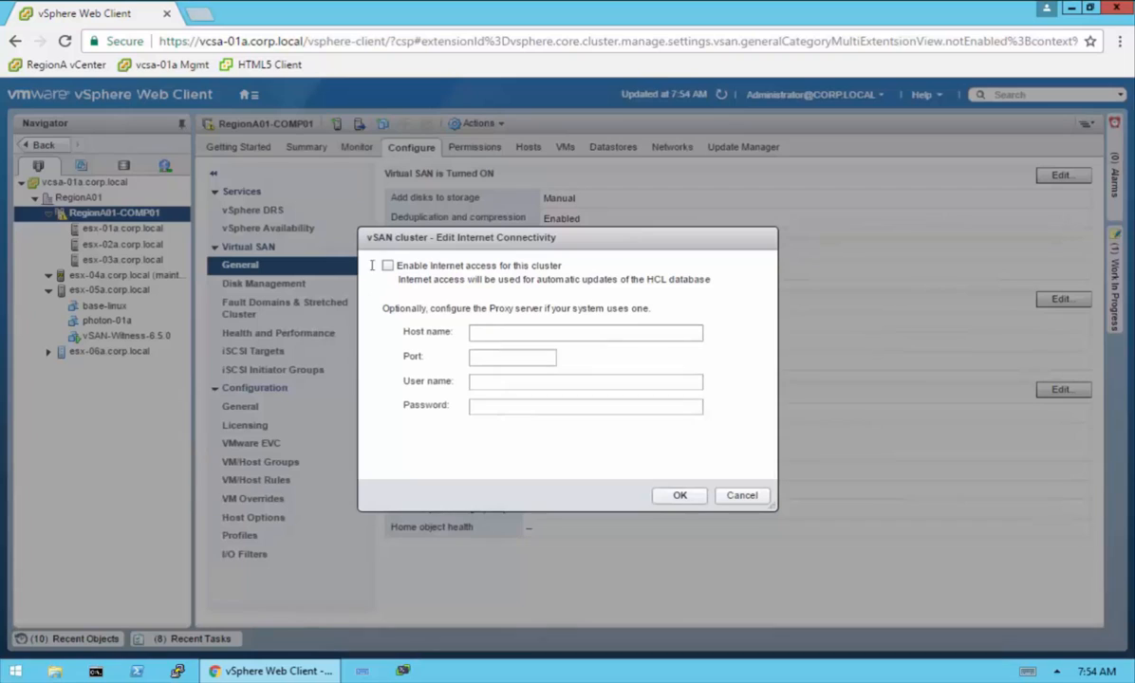
{"action": "left_click", "coordinate": [387, 265]}
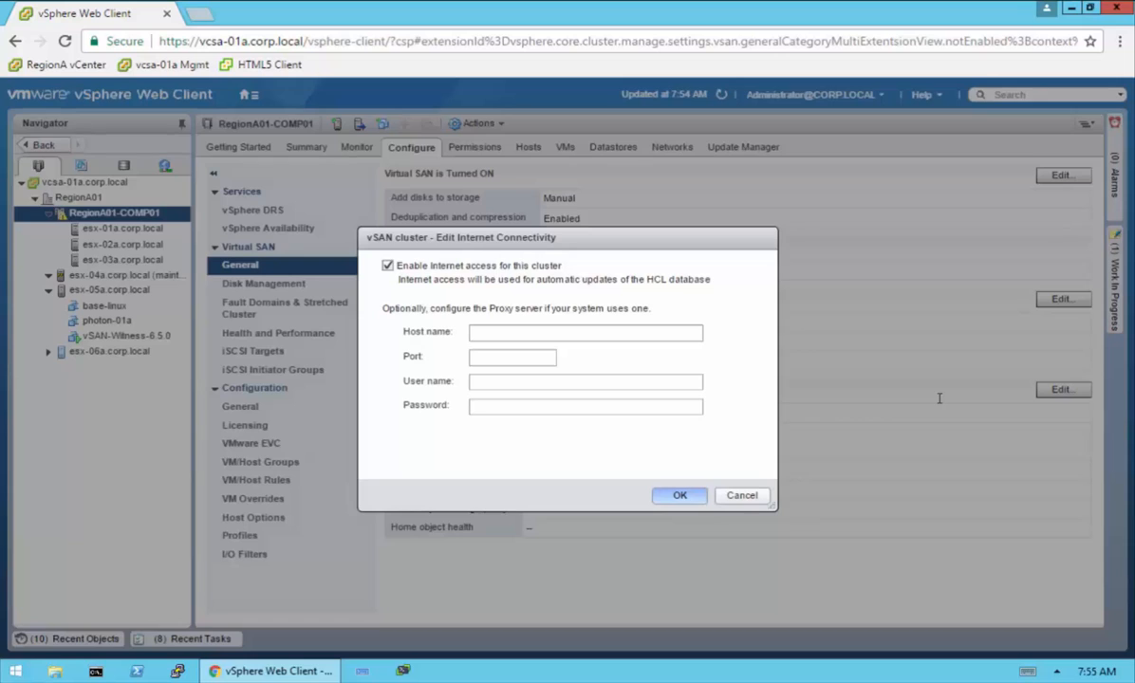
{"action": "key", "text": "Return"}
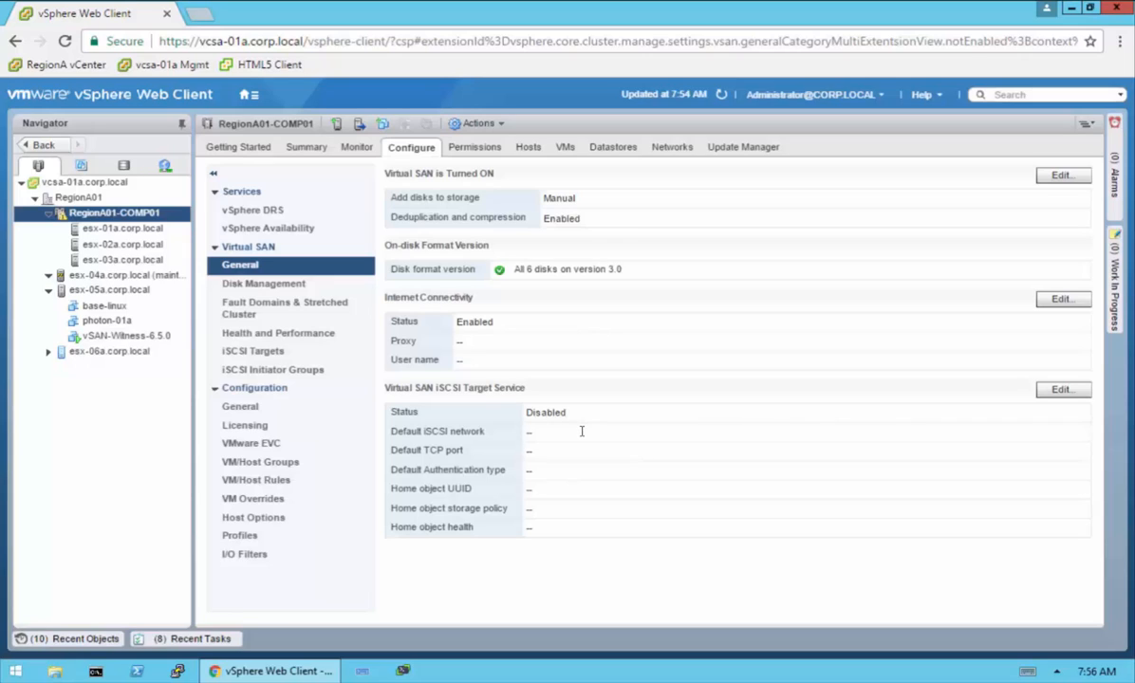
Examine the authentication and home object storage policy options for enabling the Virtual SAN iSCSI target service, and discard the changes
{"action": "left_click", "coordinate": [1062, 390]}
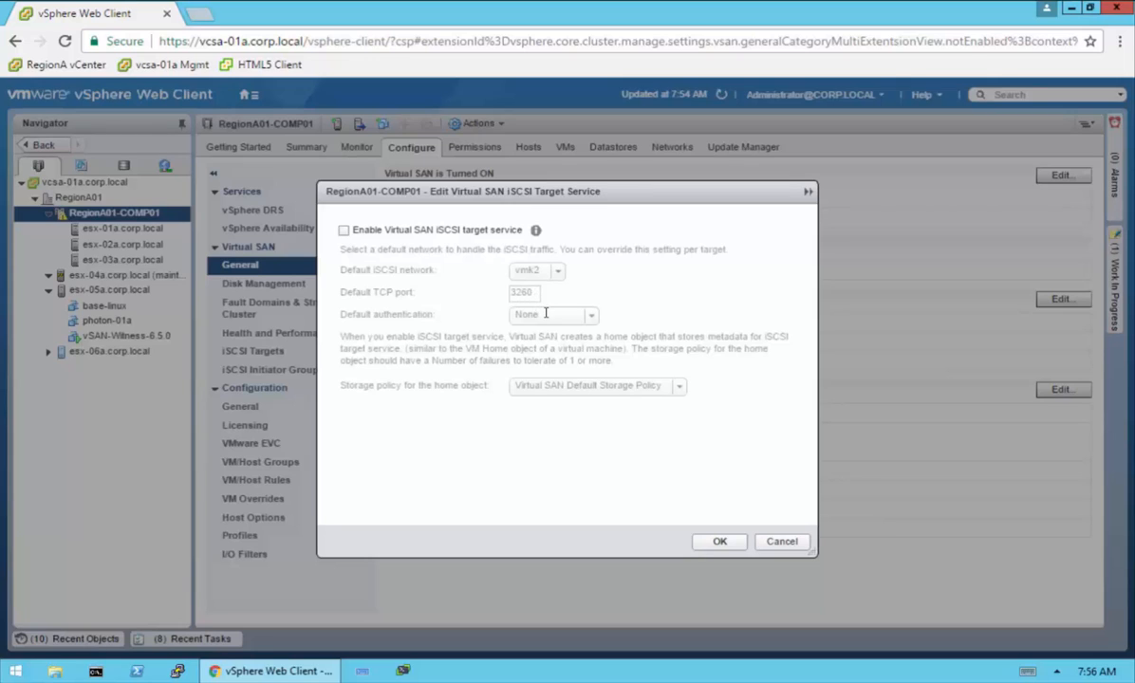
{"action": "left_click", "coordinate": [430, 232]}
{"action": "left_click", "coordinate": [592, 316]}
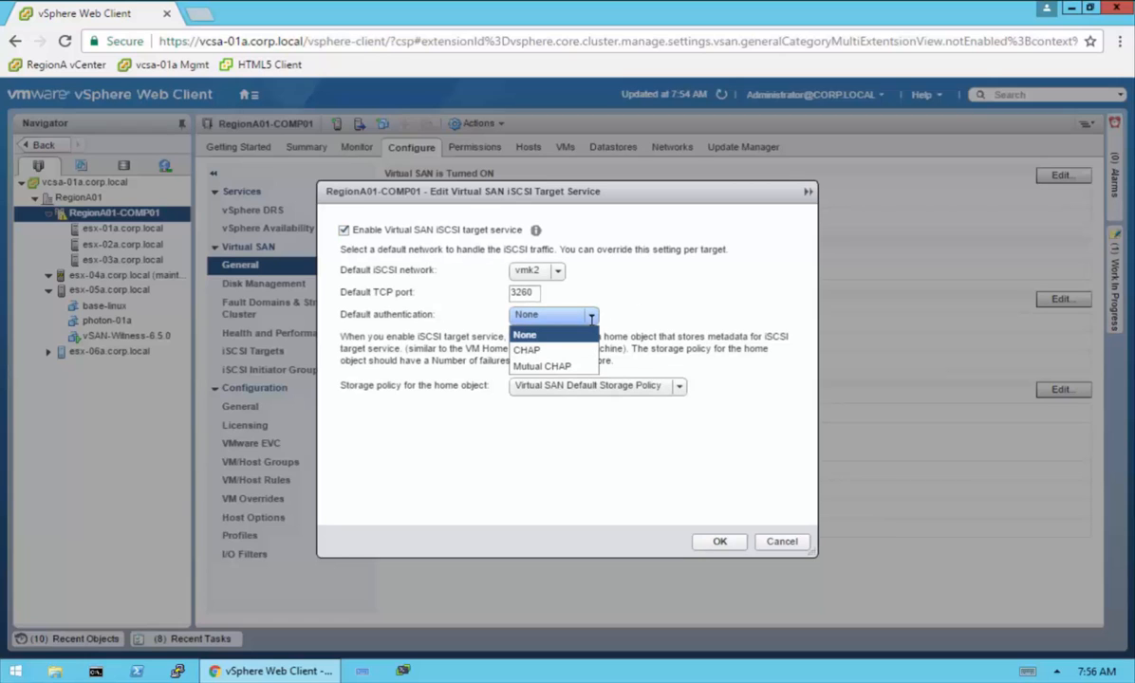
{"action": "left_click", "coordinate": [723, 378]}
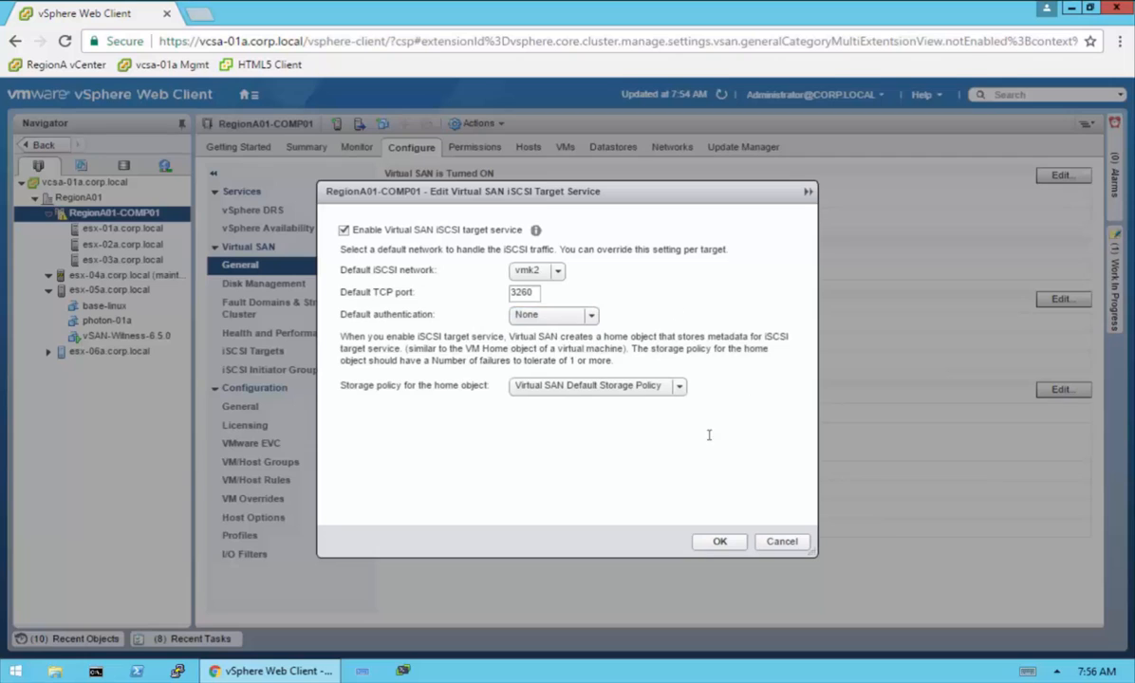
{"action": "left_click", "coordinate": [547, 389]}
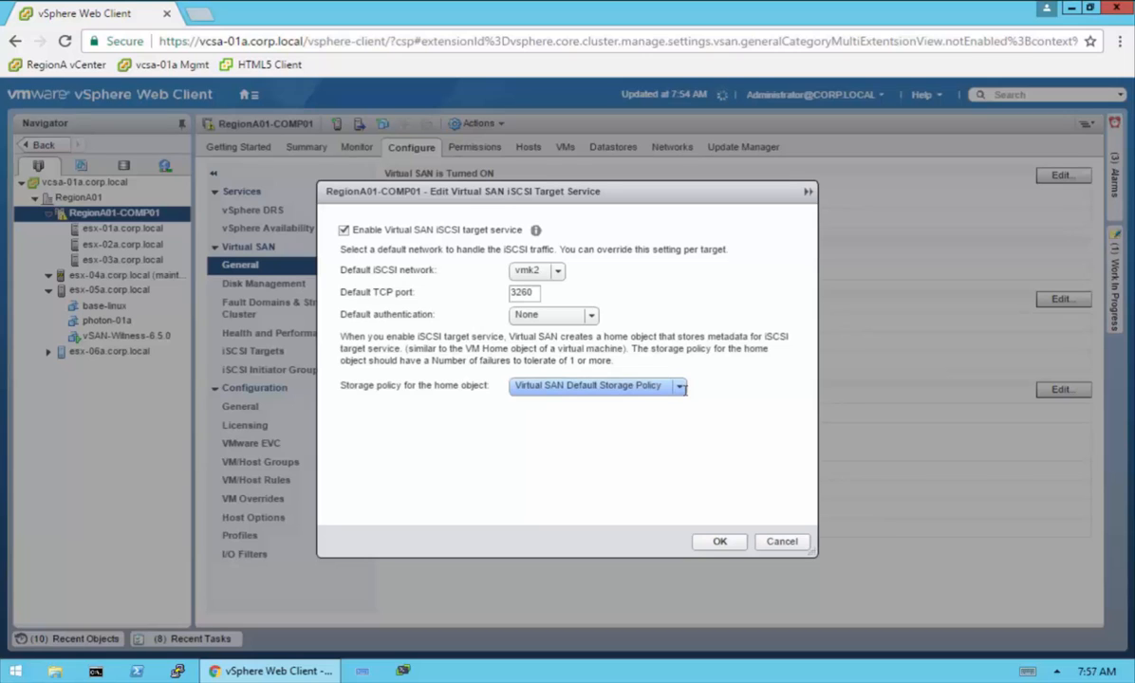
{"action": "left_click", "coordinate": [793, 542]}
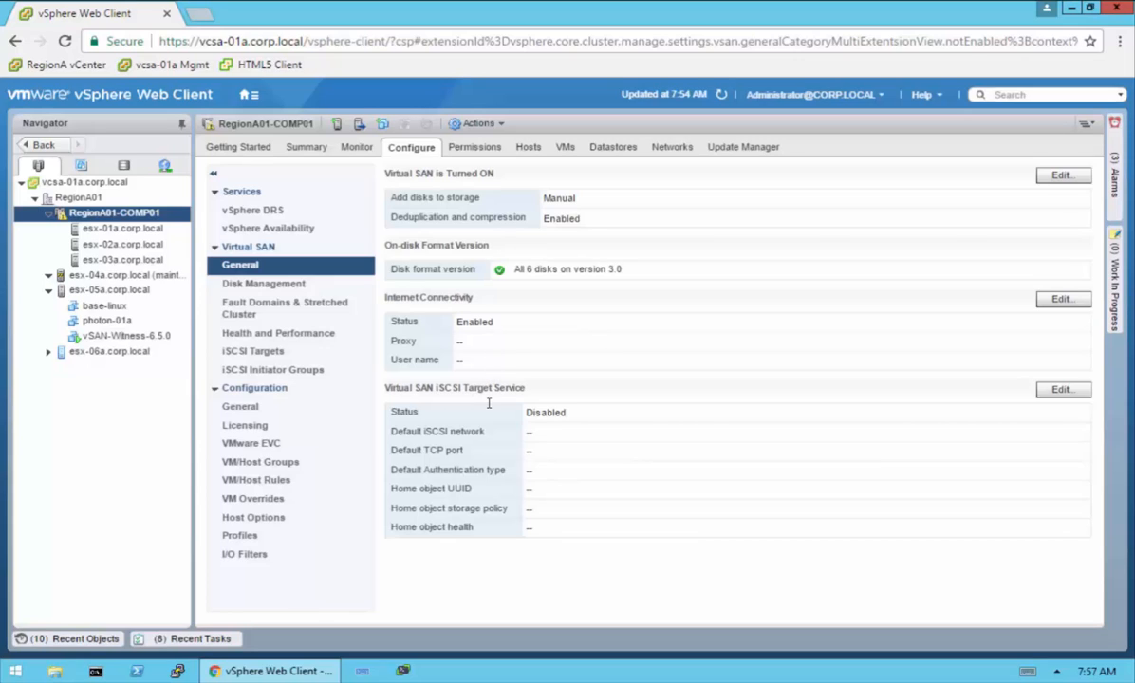
Inspect the cache and capacity disks in the disk group of esx-03a.corp.local, and view the fault domain and stretched cluster settings
{"action": "left_click", "coordinate": [268, 283]}
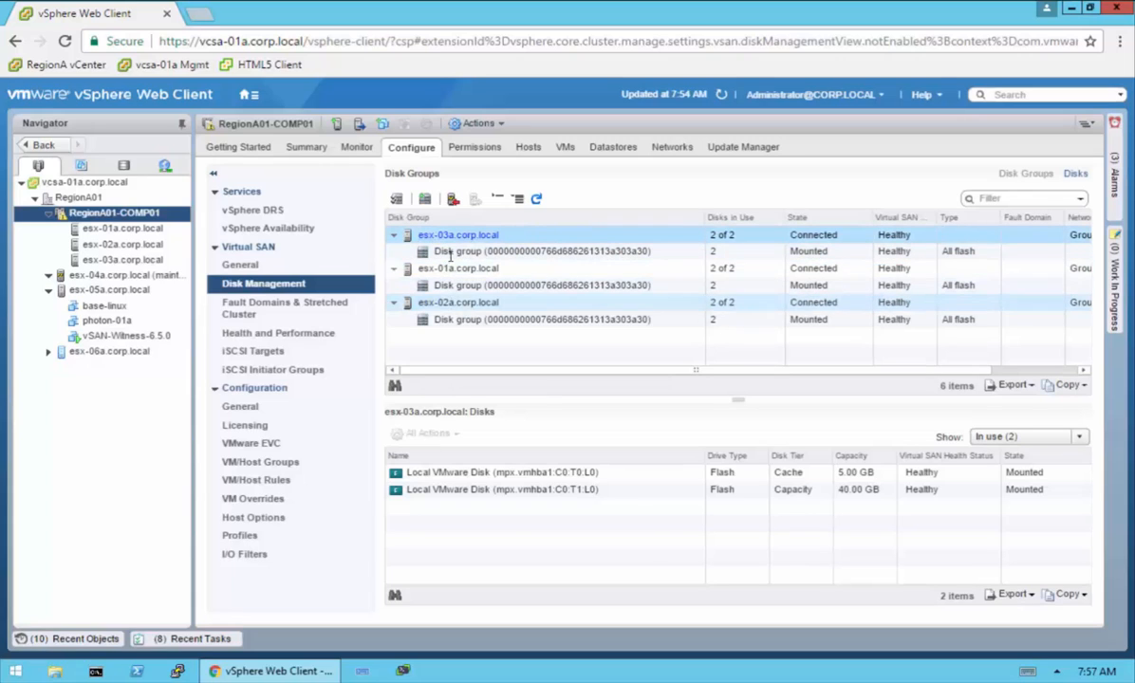
{"action": "left_click", "coordinate": [493, 251]}
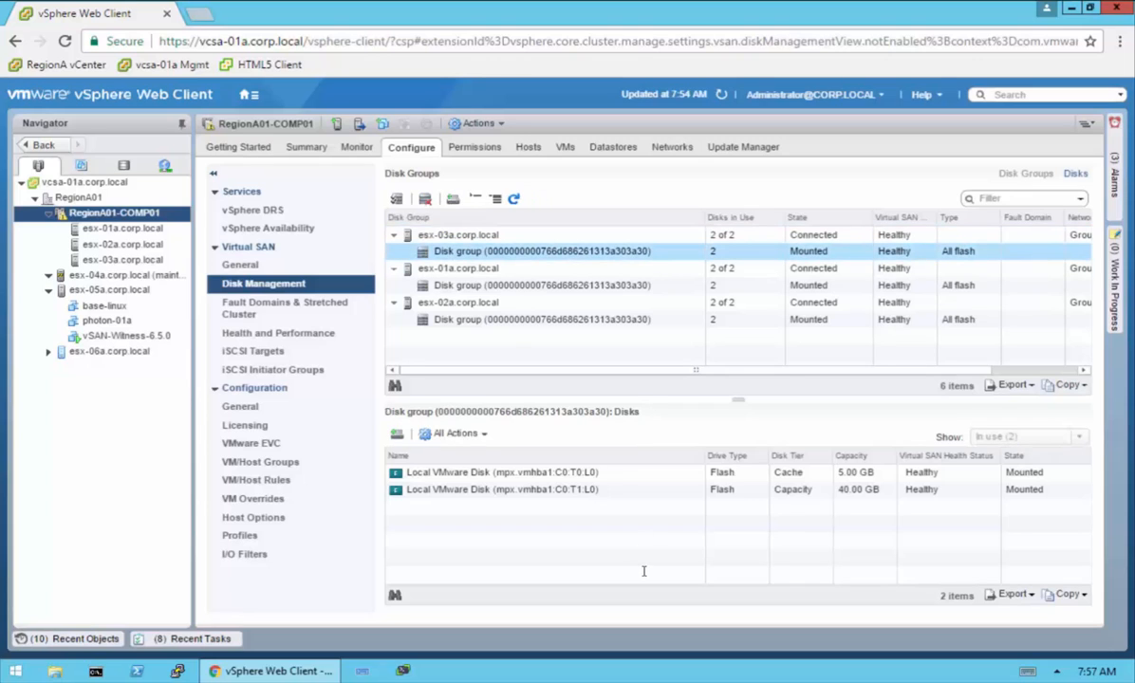
{"action": "left_click", "coordinate": [646, 471]}
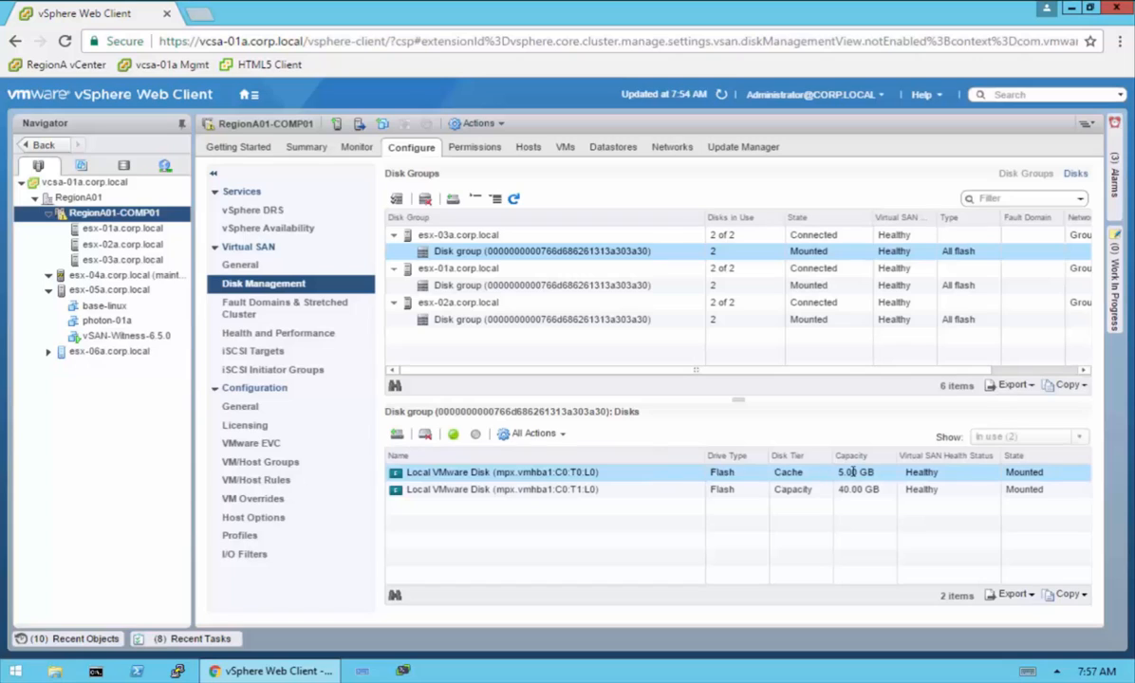
{"action": "left_click", "coordinate": [807, 491]}
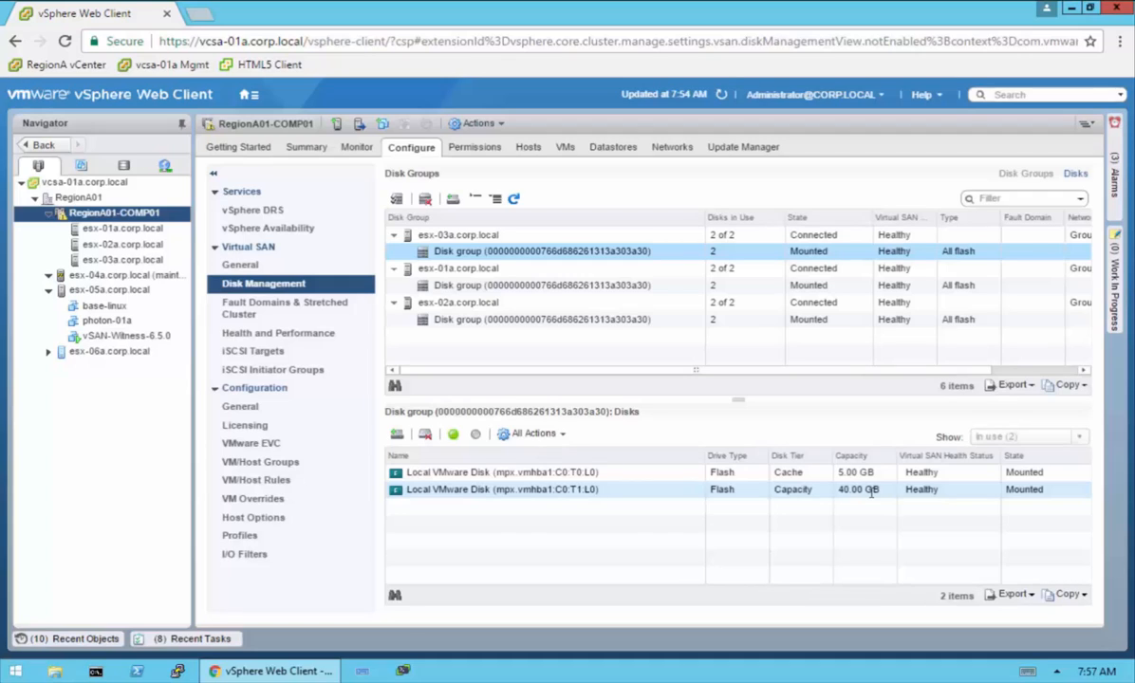
{"action": "left_click", "coordinate": [671, 488]}
{"action": "left_click", "coordinate": [617, 491]}
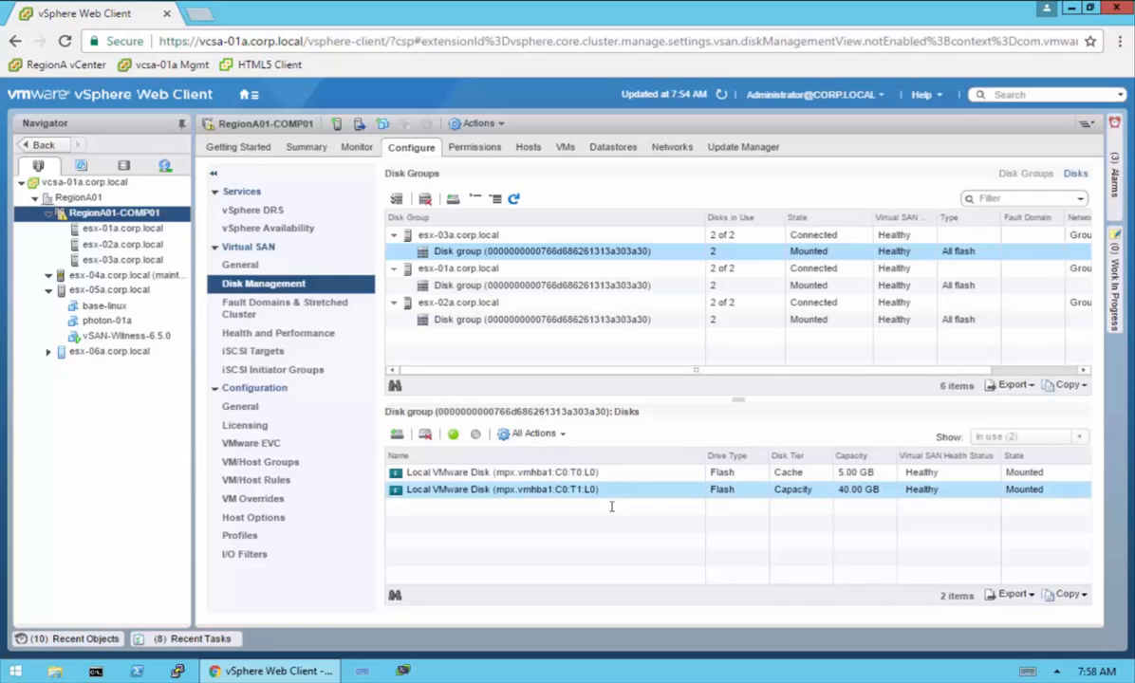
{"action": "left_click", "coordinate": [271, 306]}
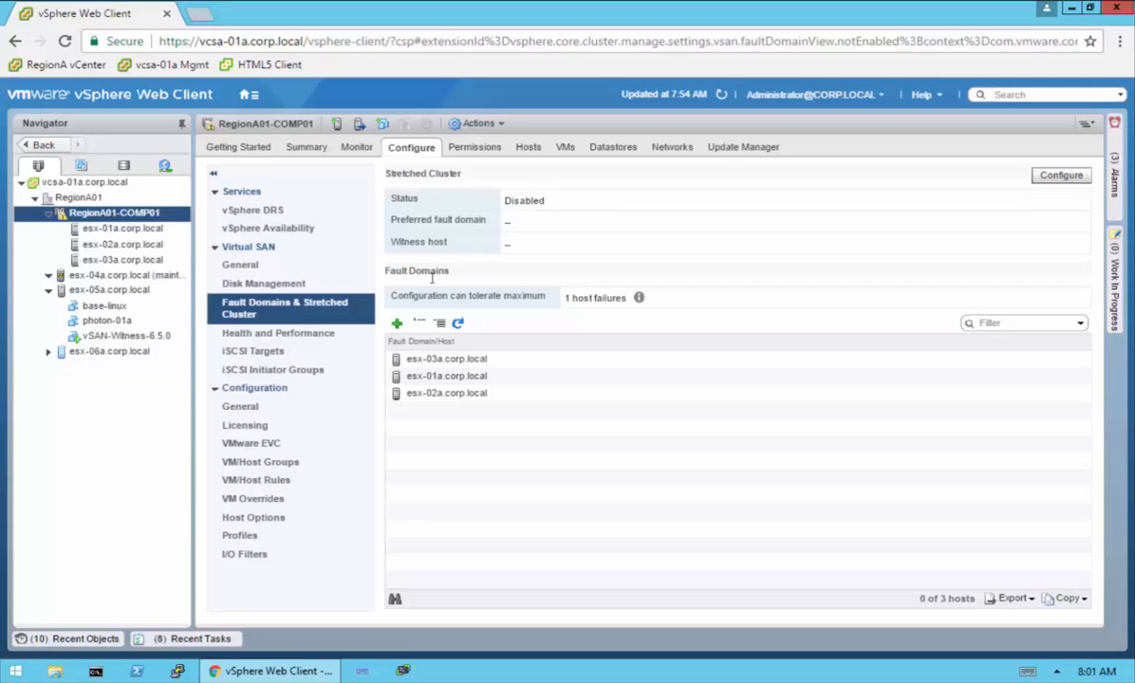
Review the periodical health check settings and the option to update the HCL database from a file, cancelling both
{"action": "left_click", "coordinate": [292, 334]}
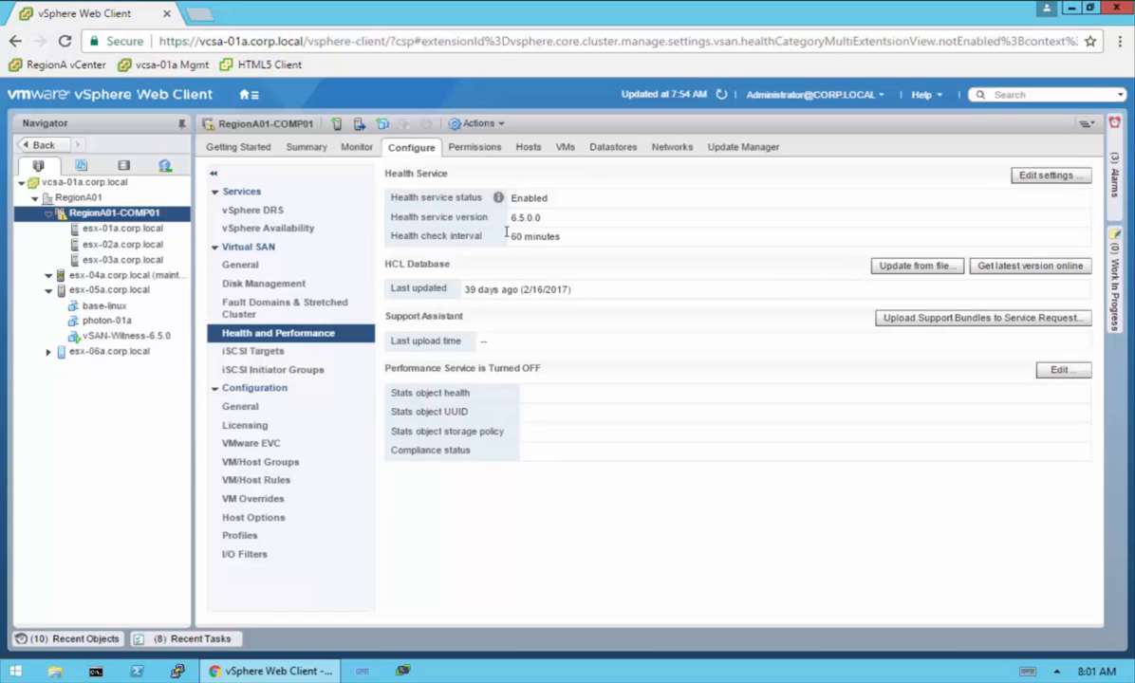
{"action": "left_click", "coordinate": [1058, 178]}
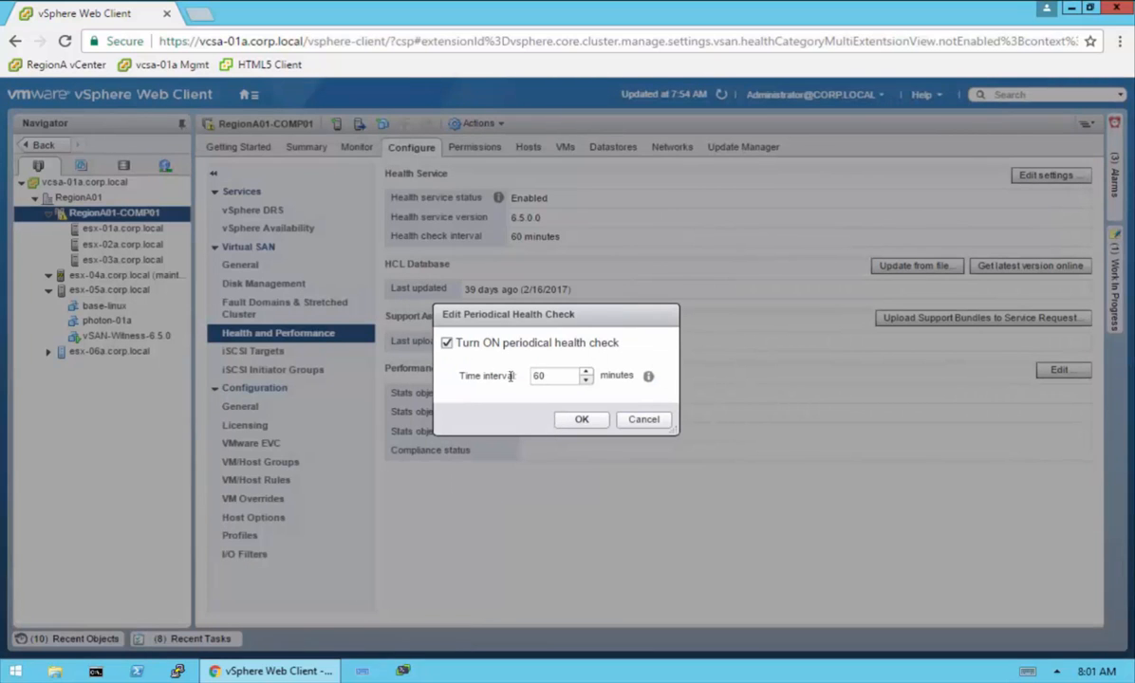
{"action": "left_click", "coordinate": [643, 420]}
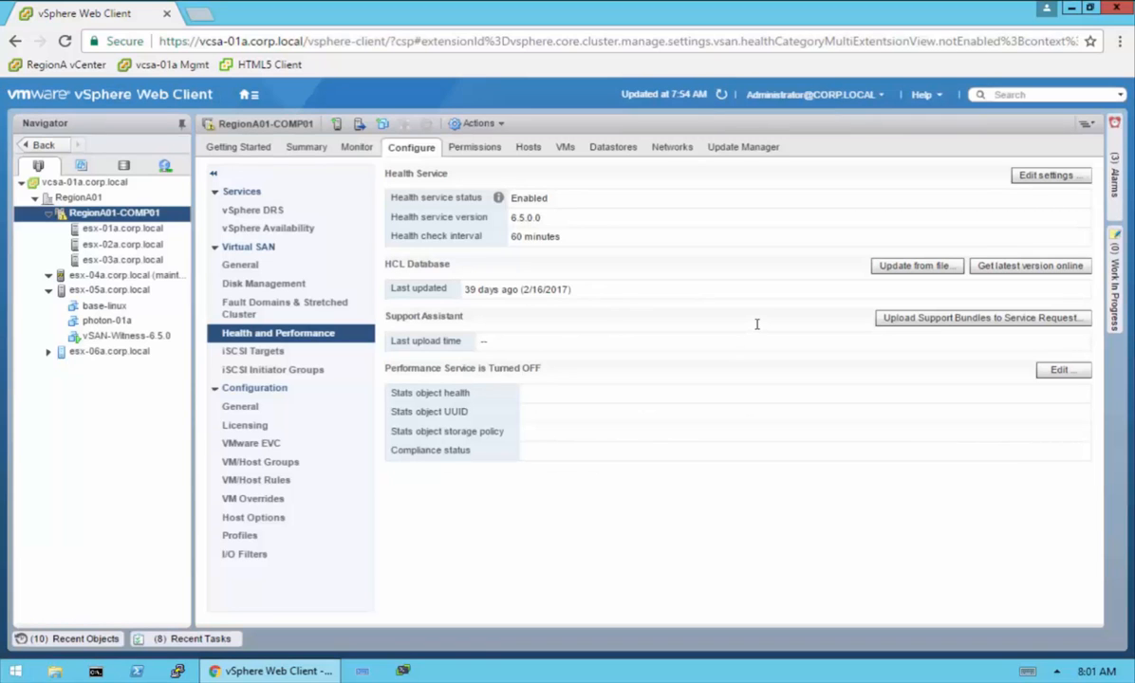
{"action": "left_click", "coordinate": [914, 266]}
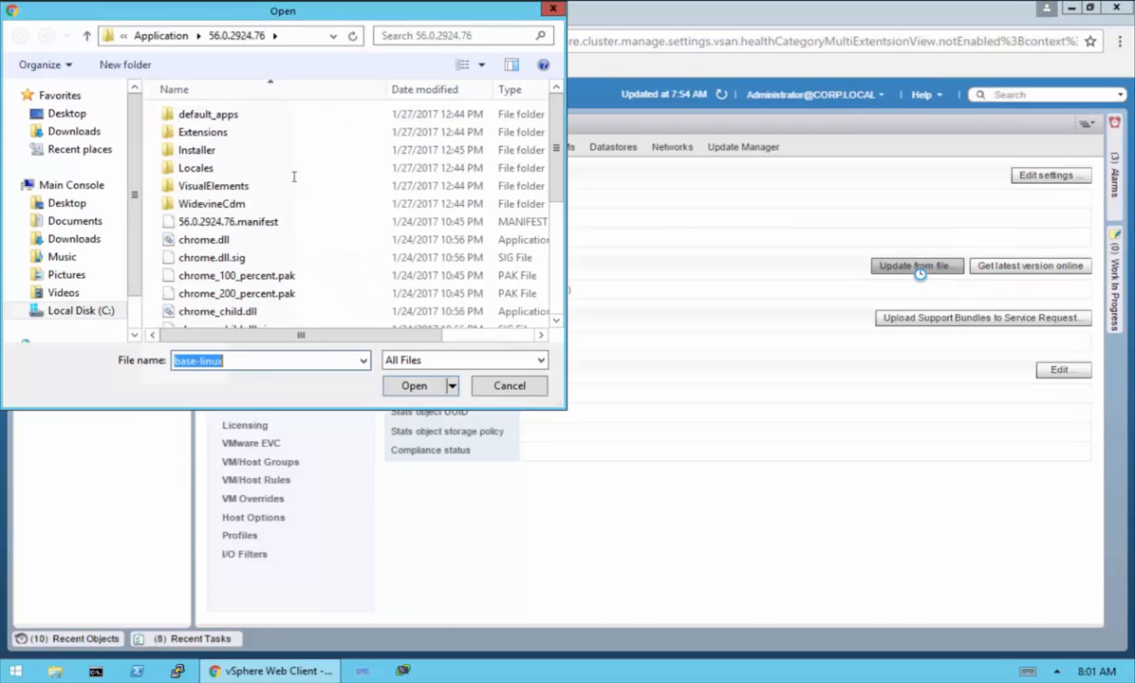
{"action": "left_click", "coordinate": [489, 387]}
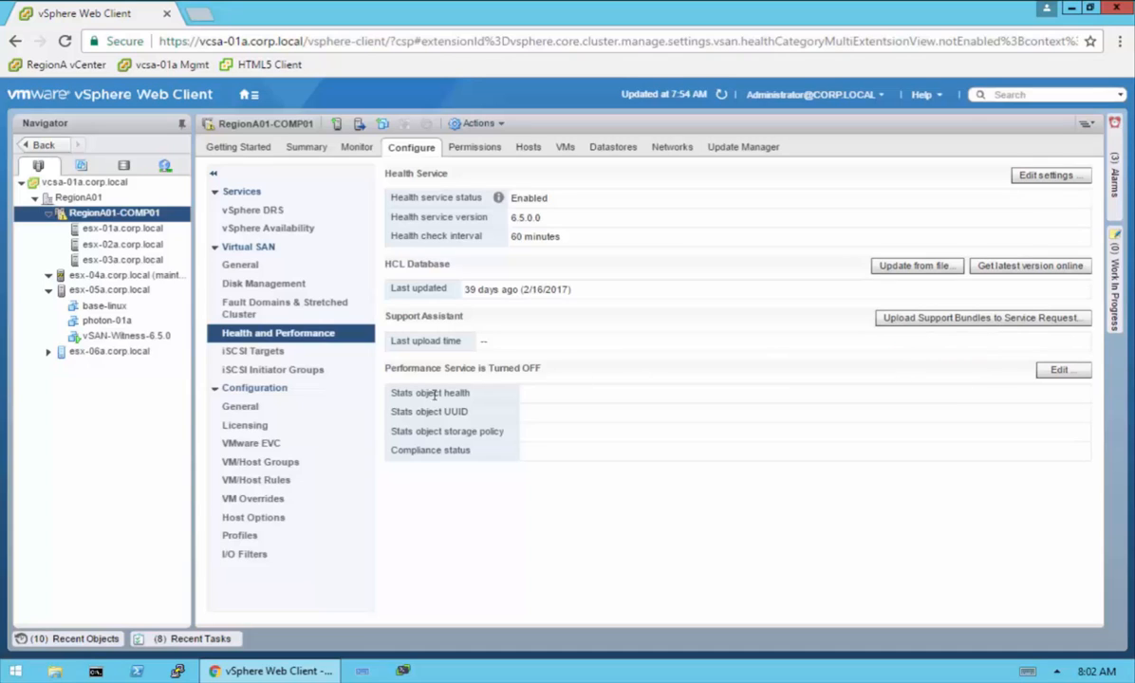
Turn on the Virtual SAN performance service with the Virtual SAN Default Storage Policy
{"action": "left_click", "coordinate": [1061, 371]}
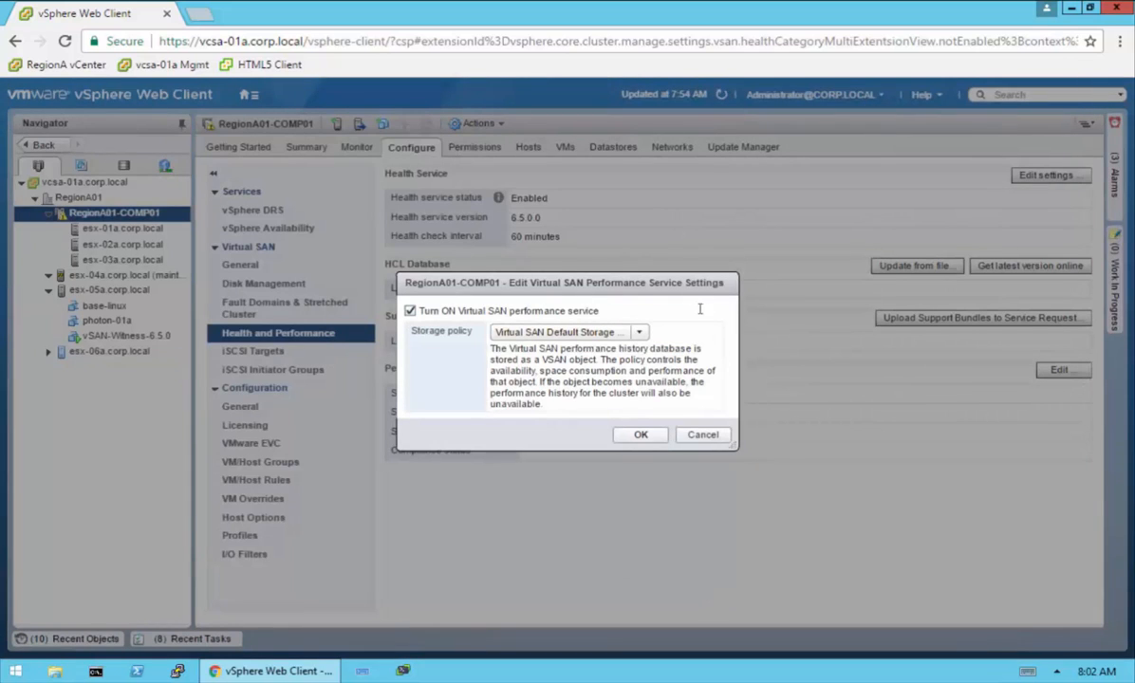
{"action": "left_click", "coordinate": [641, 333]}
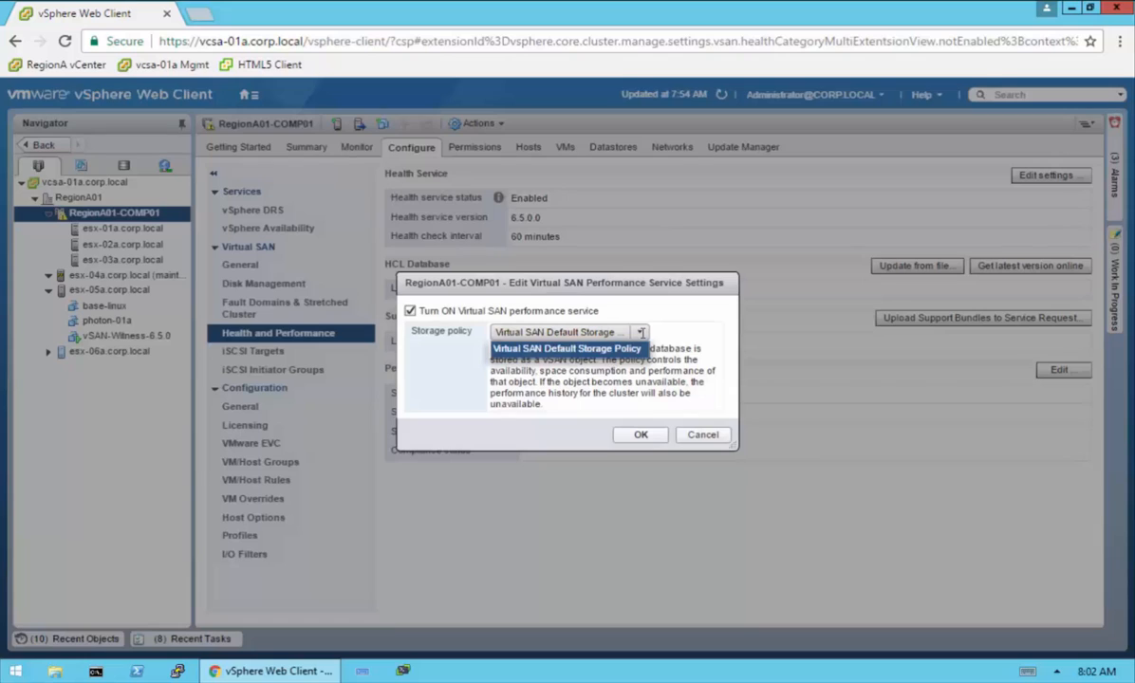
{"action": "left_click", "coordinate": [692, 329]}
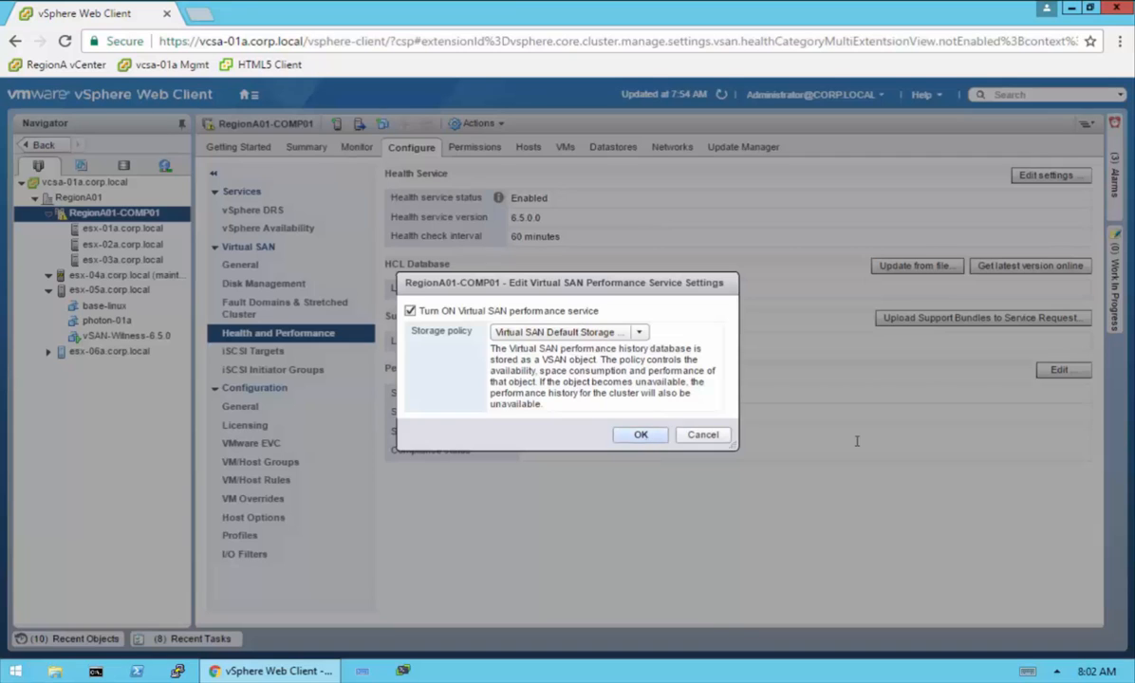
{"action": "left_click", "coordinate": [642, 434]}
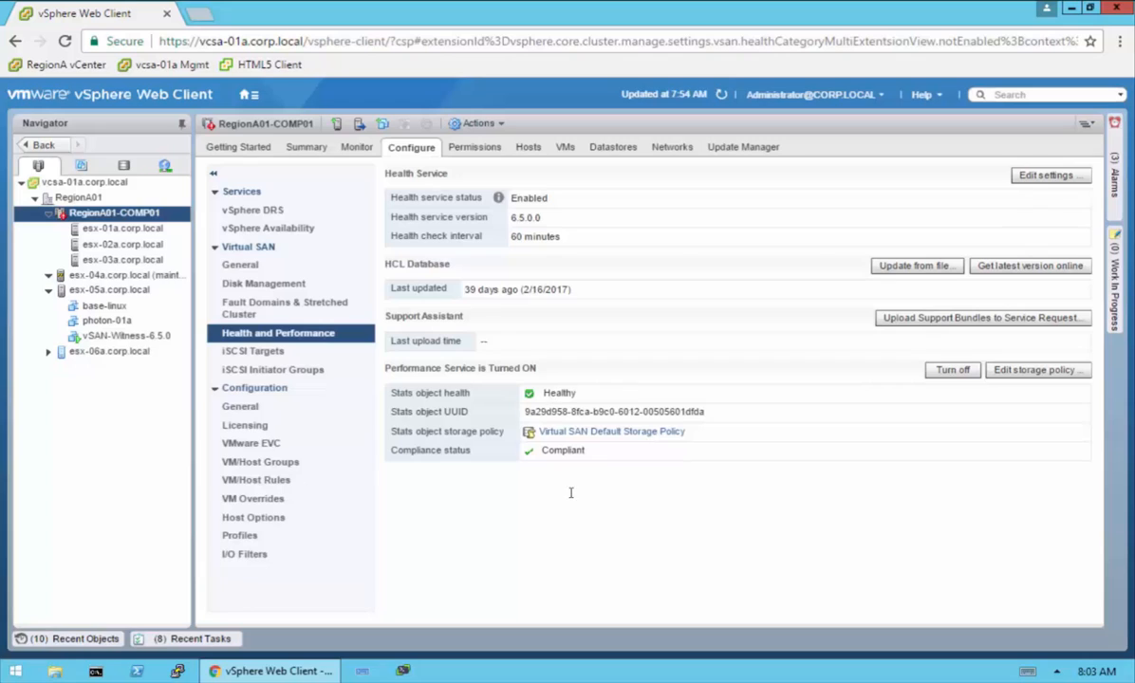
Review the default network, TCP port and authentication options of the iSCSI target service from the cluster's iSCSI Targets settings, and cancel
{"action": "left_click", "coordinate": [275, 351]}
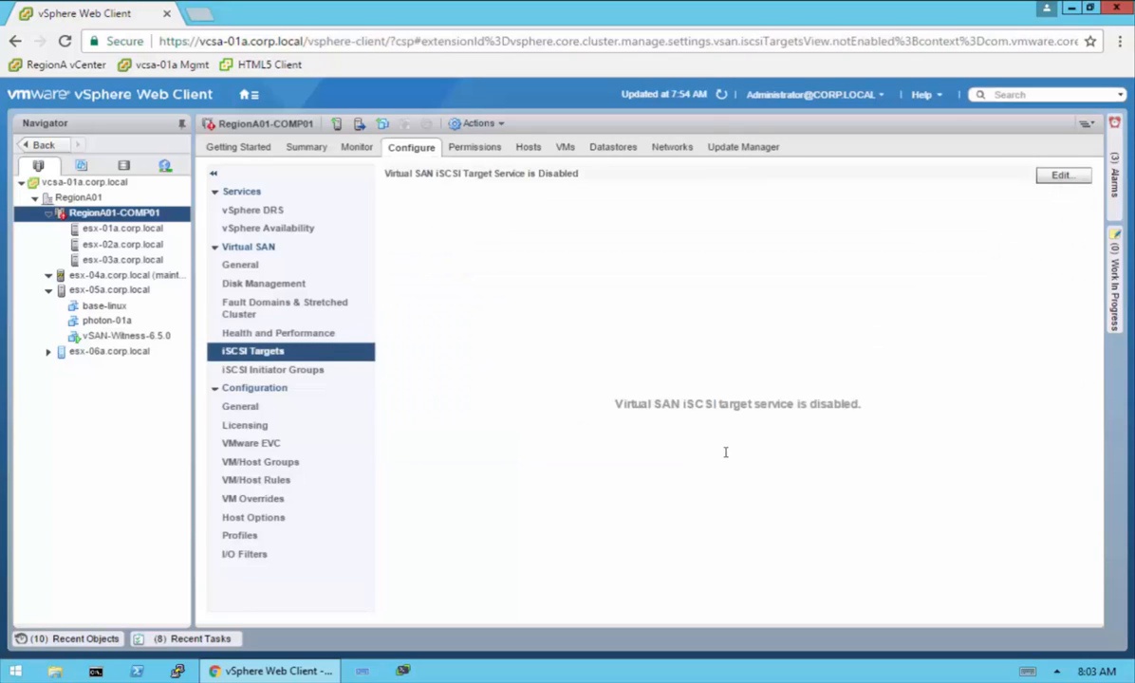
{"action": "left_click", "coordinate": [1065, 175]}
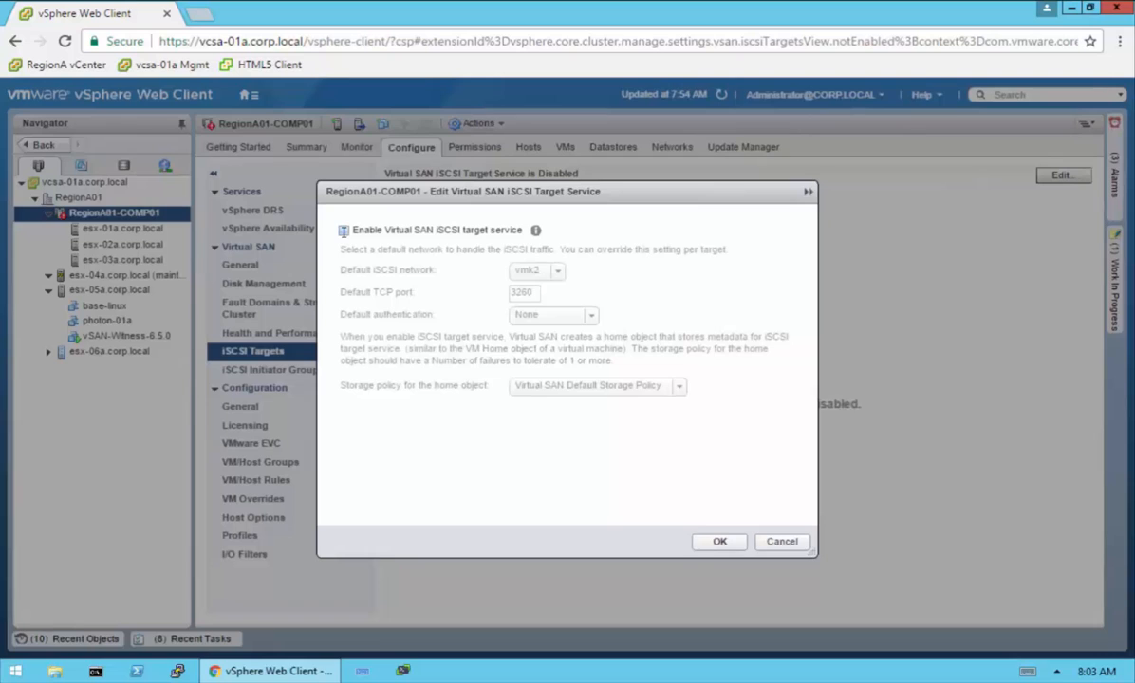
{"action": "left_click", "coordinate": [343, 231]}
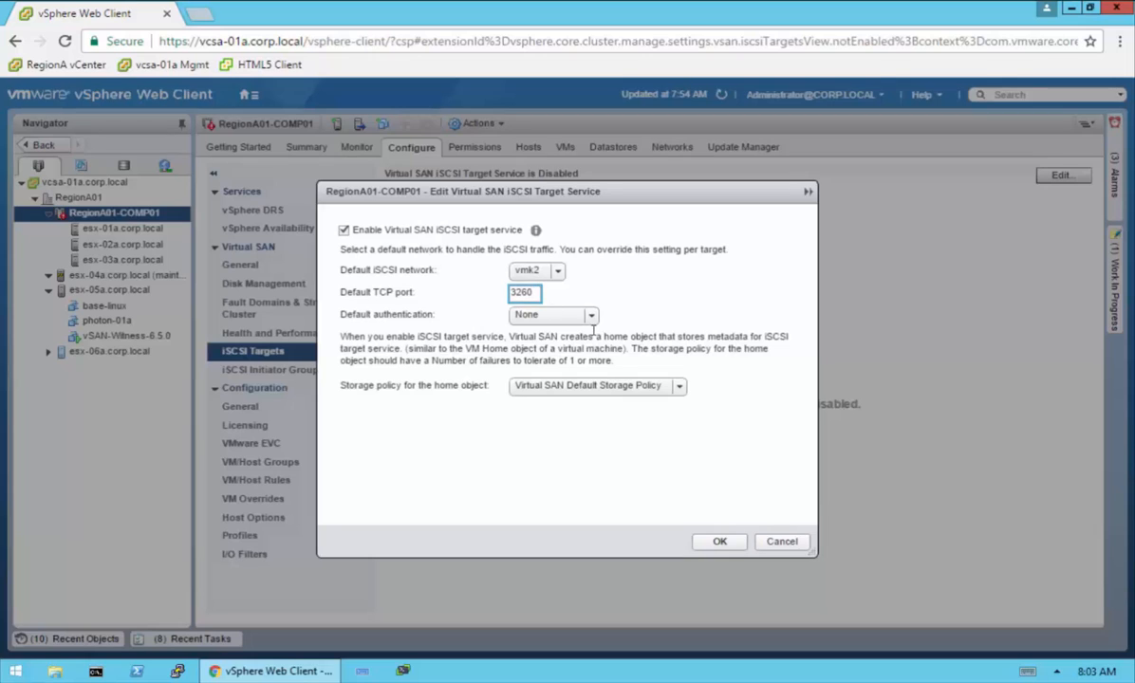
{"action": "left_click", "coordinate": [592, 317]}
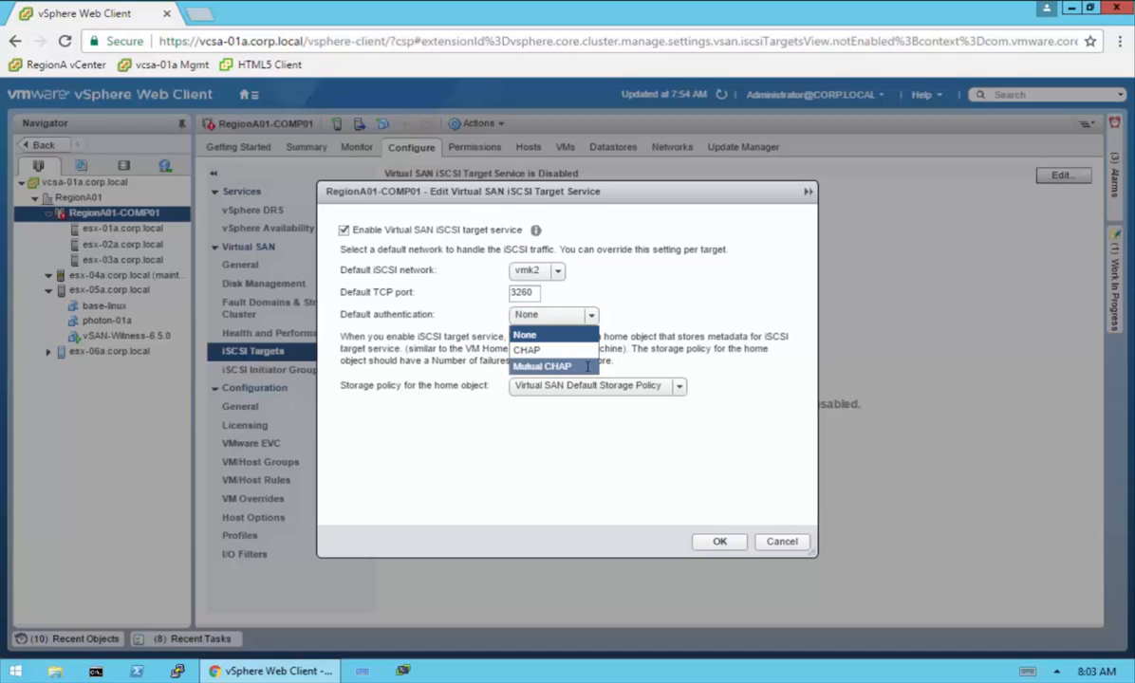
{"action": "left_click", "coordinate": [717, 397]}
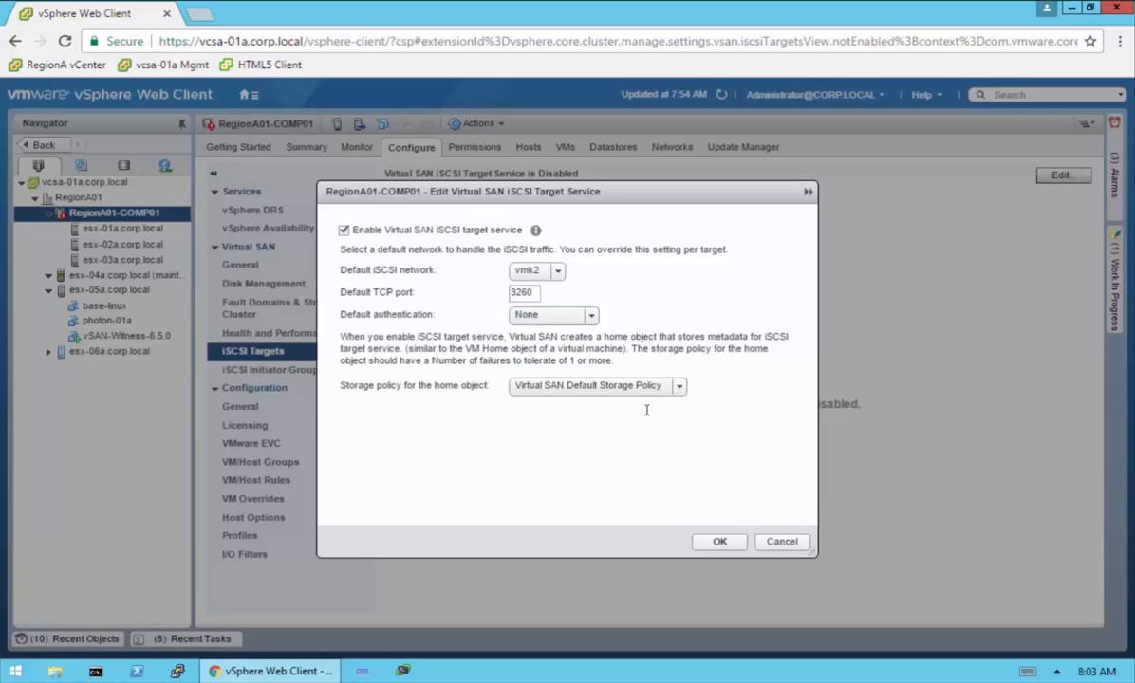
{"action": "left_click", "coordinate": [783, 542]}
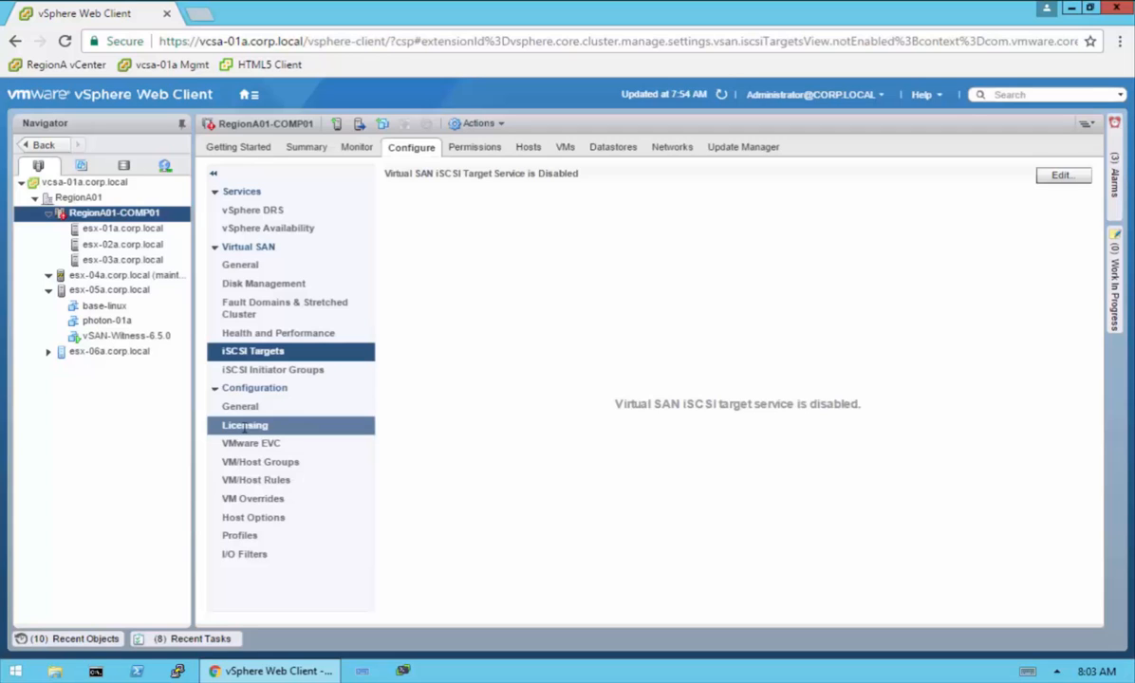
Reset the Virtual SAN health alarms of the RegionA01-COMP01 cluster to green from its summary
{"action": "left_click", "coordinate": [305, 147]}
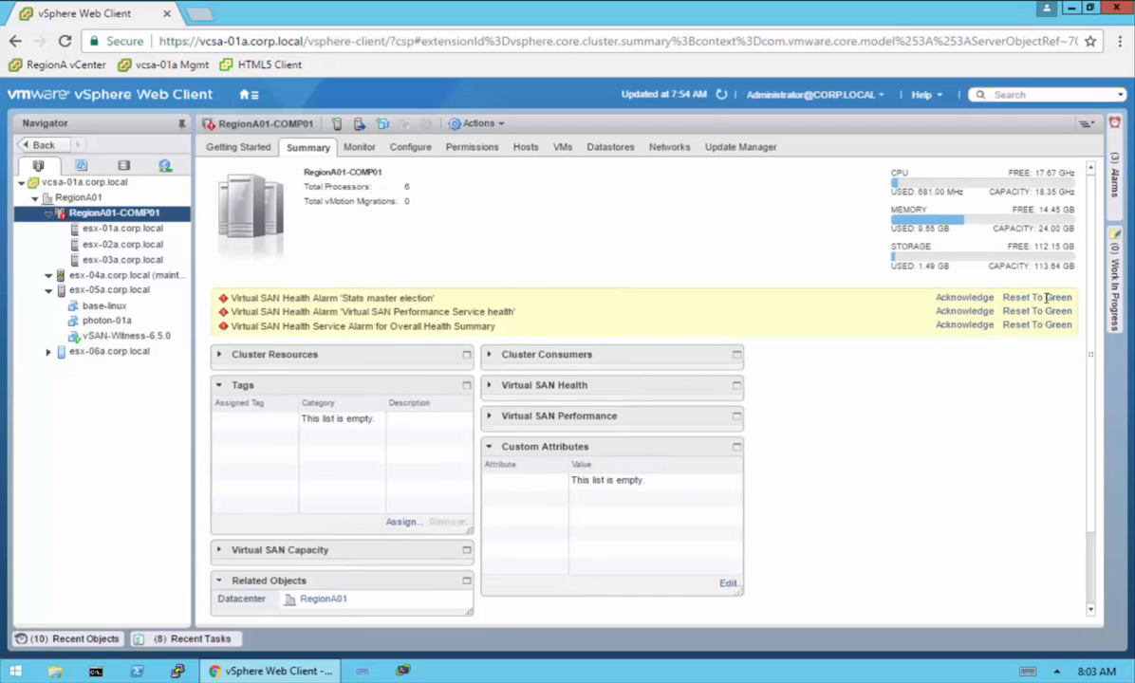
{"action": "left_click", "coordinate": [1044, 297]}
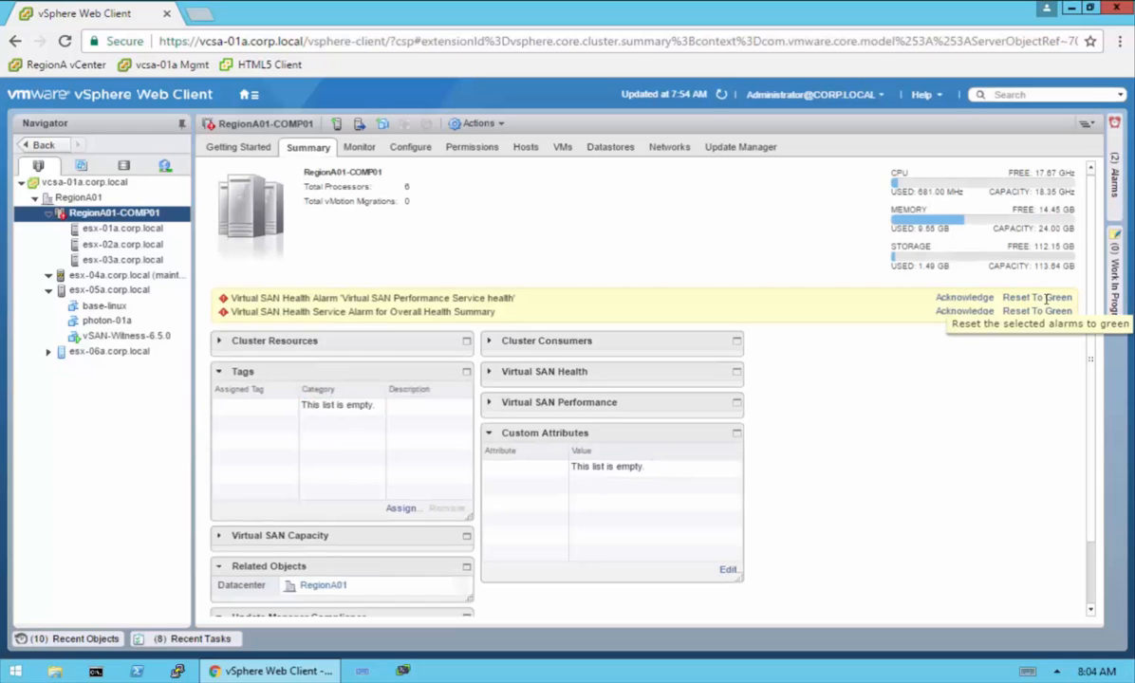
{"action": "left_click", "coordinate": [1046, 299]}
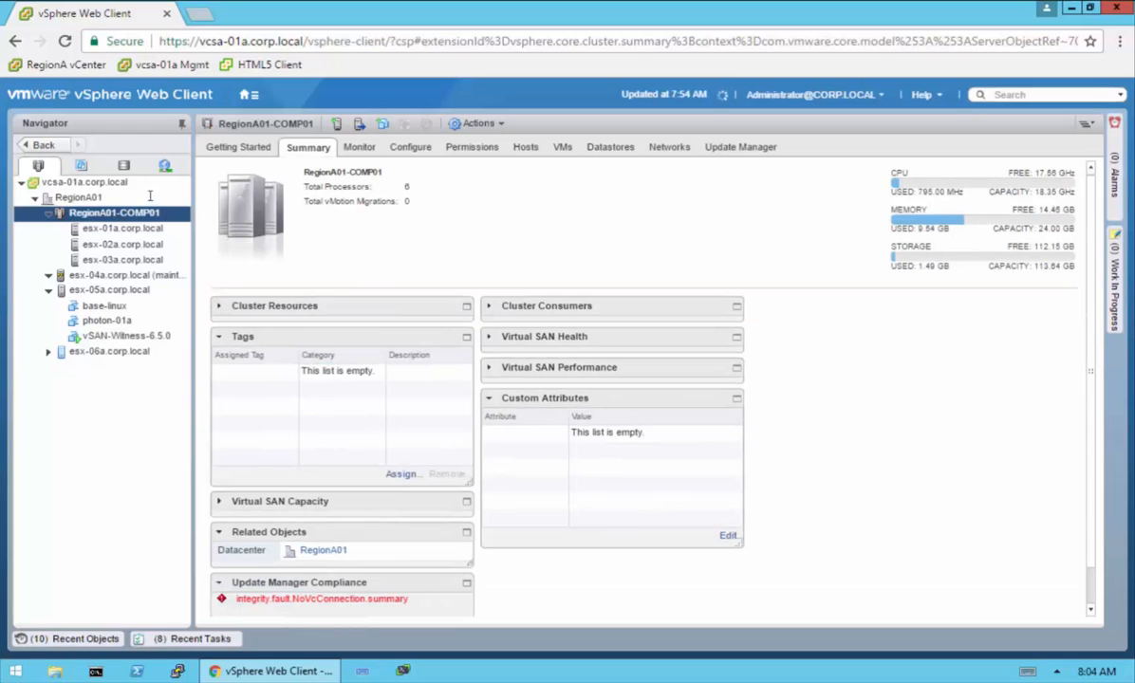
Inspect the general settings and capacity details of vsanDatastore under the RegionA01 datacenter
{"action": "left_click", "coordinate": [130, 167]}
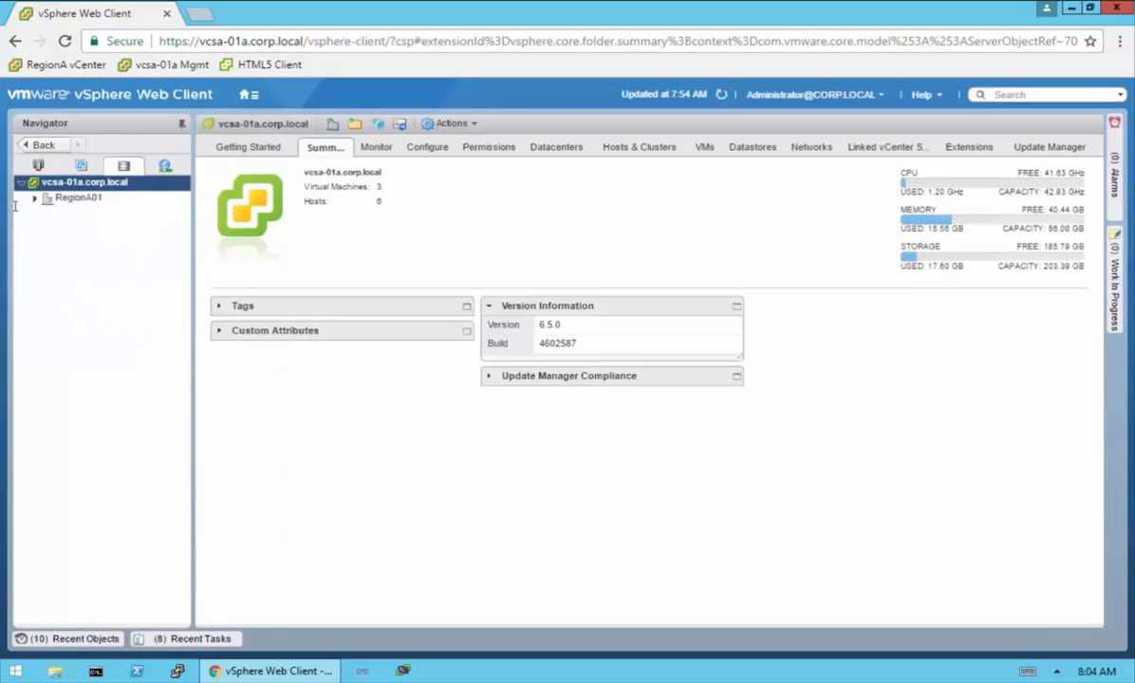
{"action": "left_click", "coordinate": [35, 197]}
{"action": "left_click", "coordinate": [54, 228]}
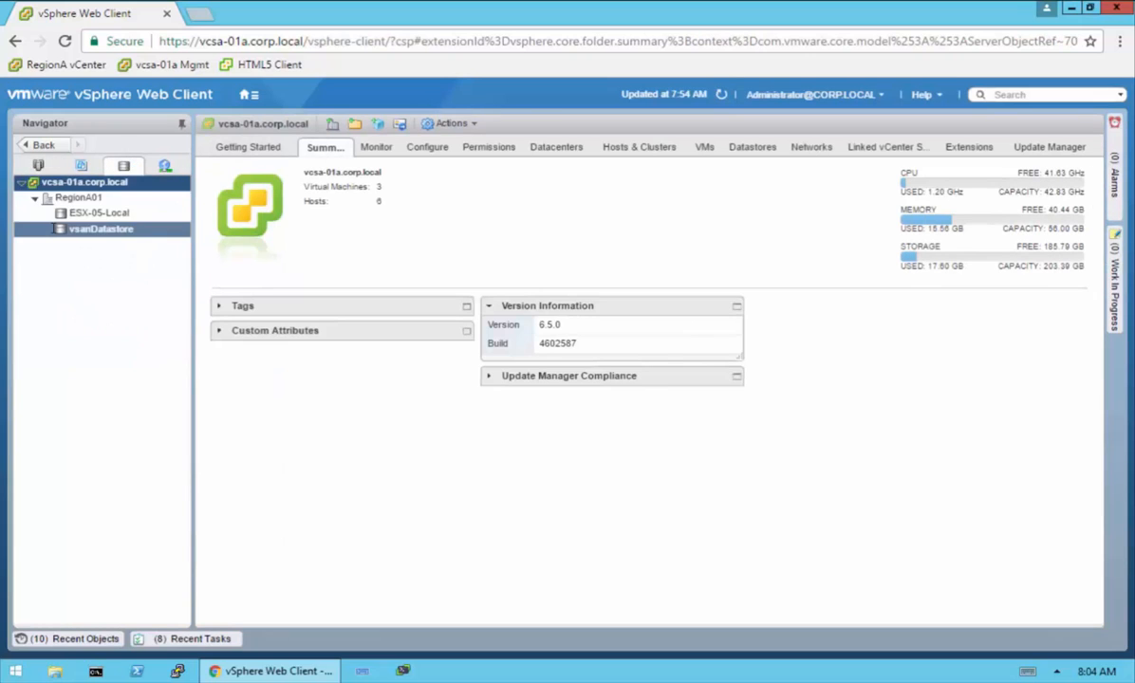
{"action": "left_click", "coordinate": [112, 231]}
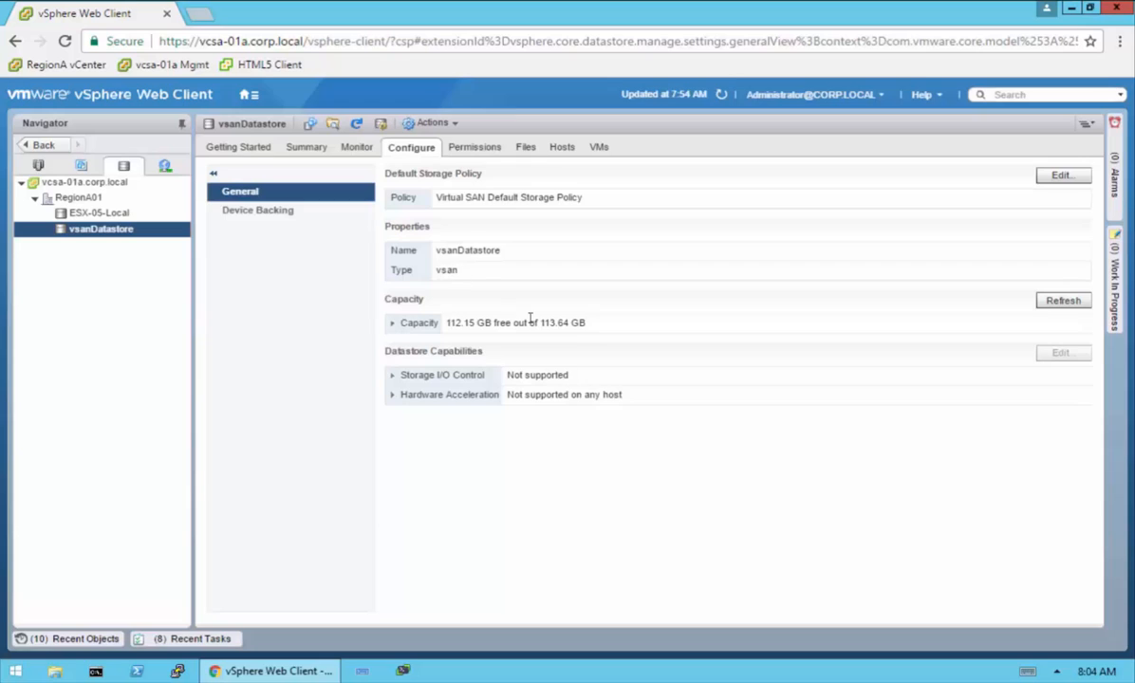
{"action": "left_click", "coordinate": [393, 323]}
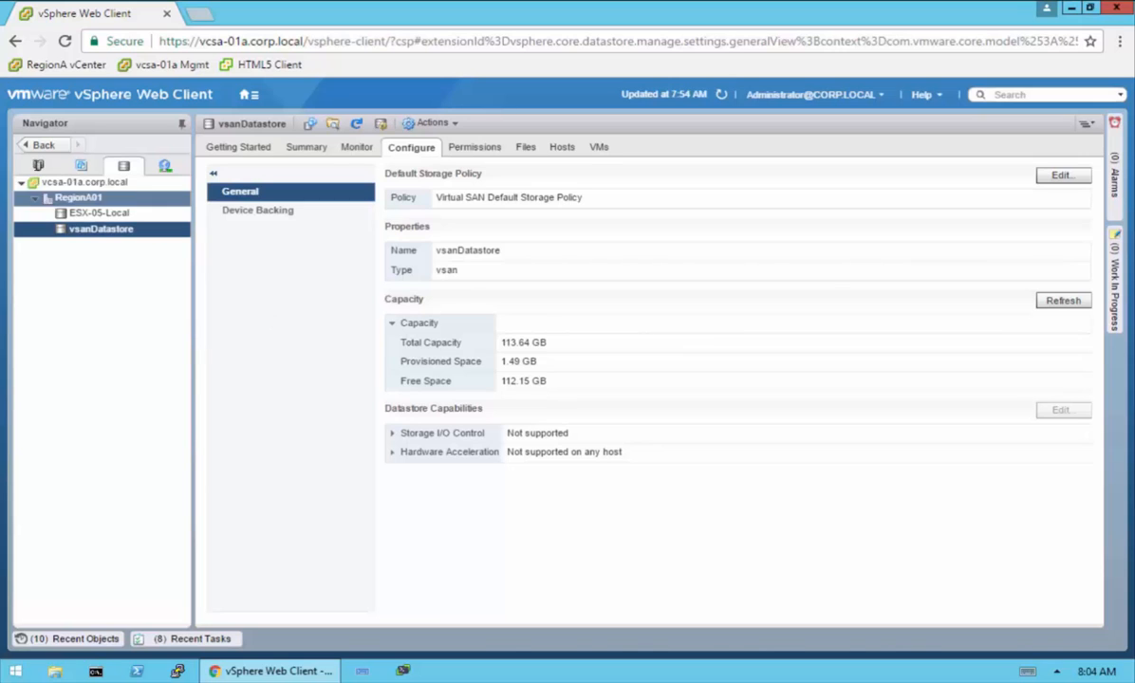
Retest the Virtual SAN health of the RegionA01-COMP01 cluster
{"action": "left_click", "coordinate": [38, 165]}
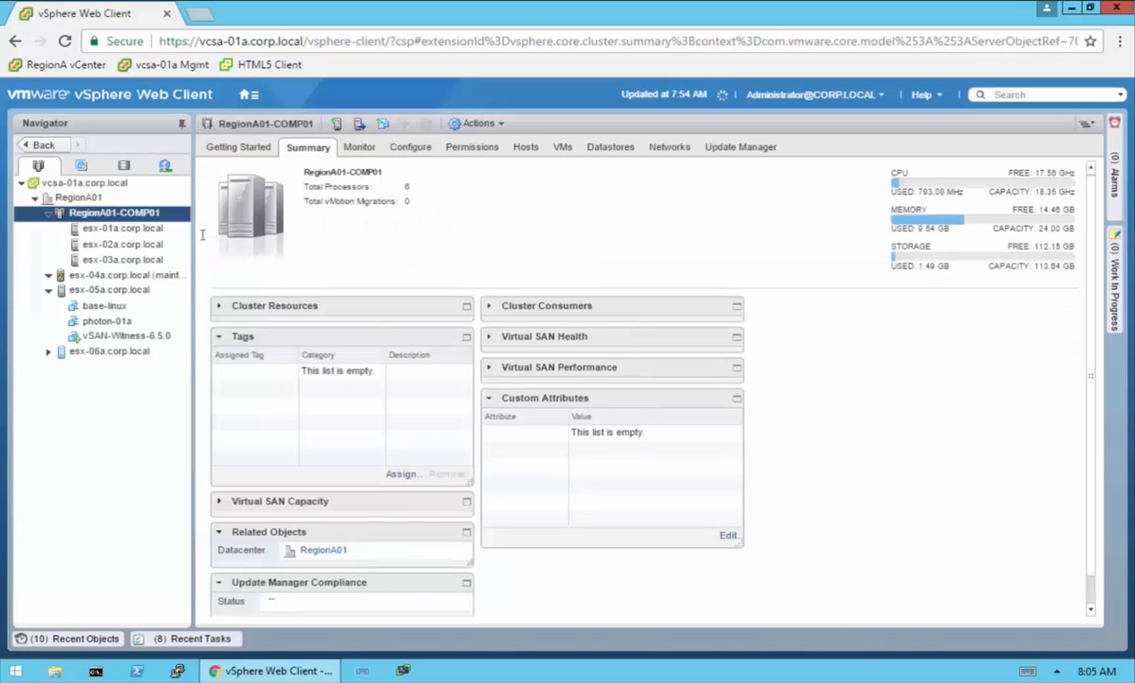
{"action": "left_click", "coordinate": [343, 144]}
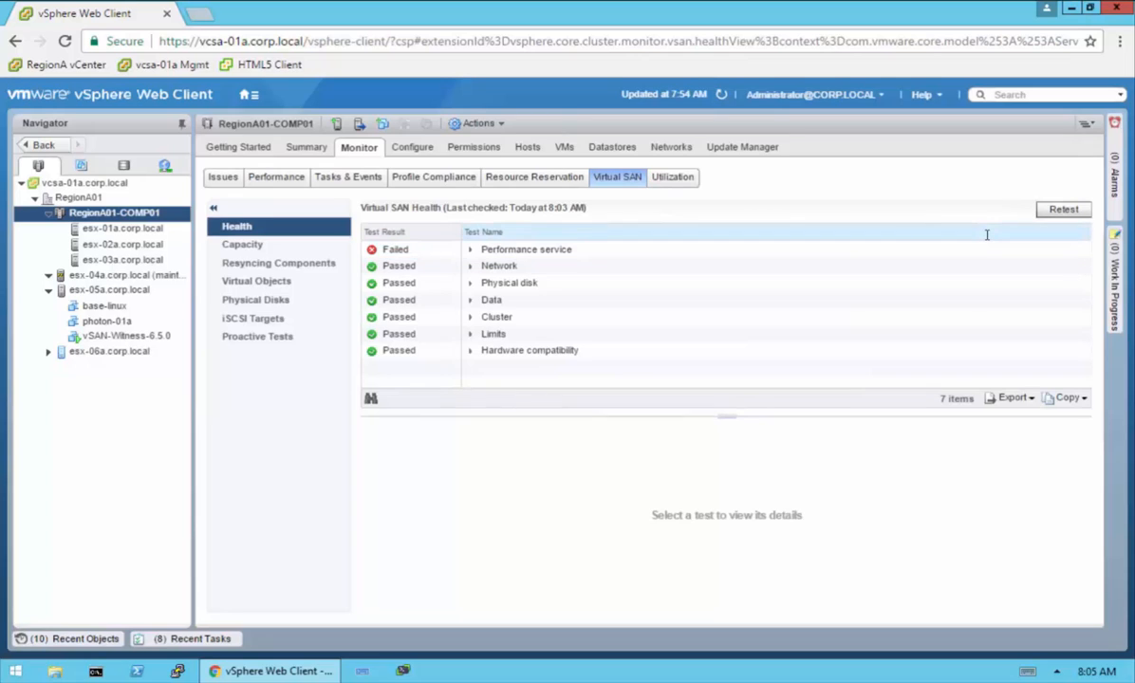
{"action": "left_click", "coordinate": [1061, 209]}
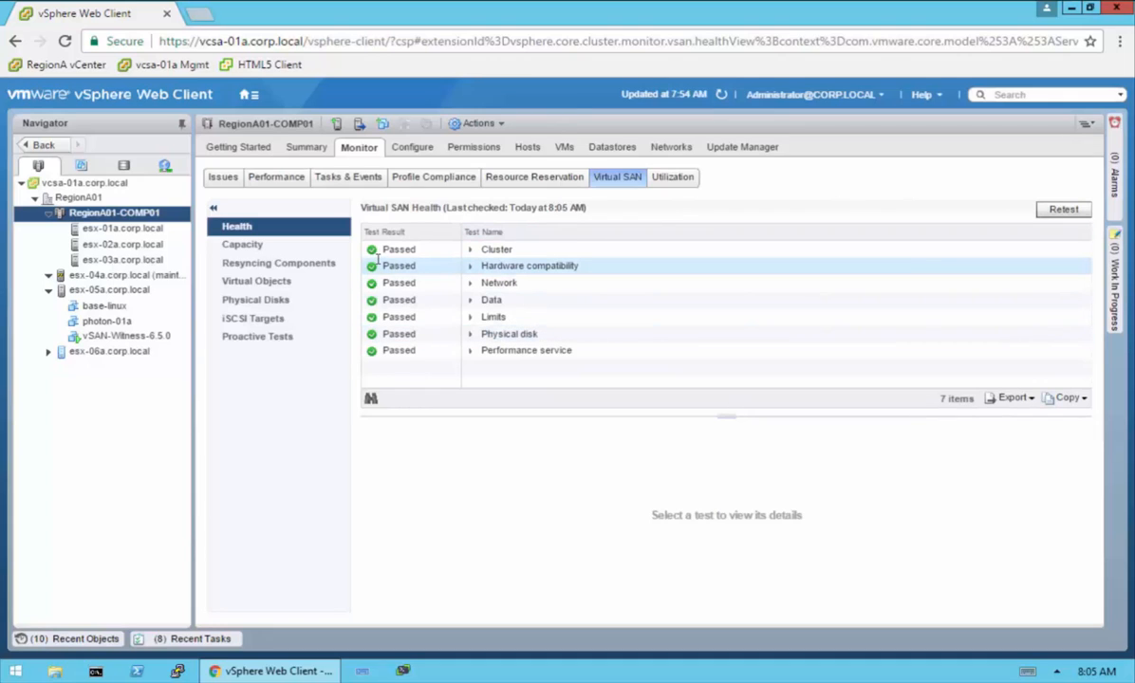
Review the individual health tests in the Cluster and Hardware compatibility groups
{"action": "left_click", "coordinate": [469, 249]}
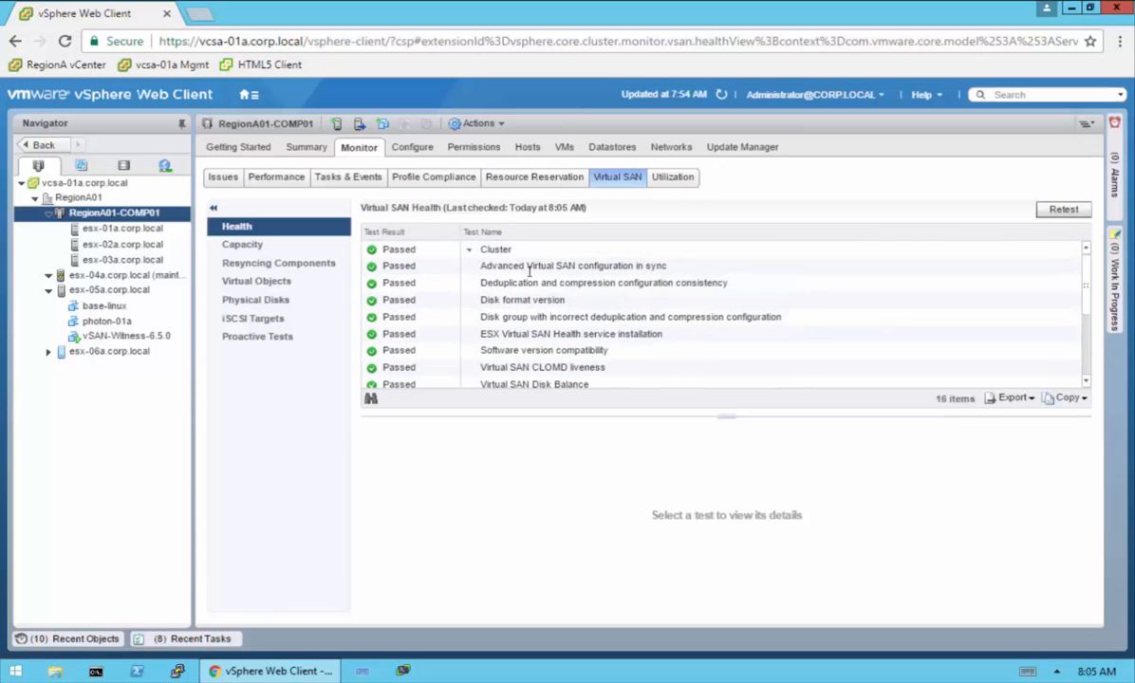
{"action": "left_click", "coordinate": [469, 249]}
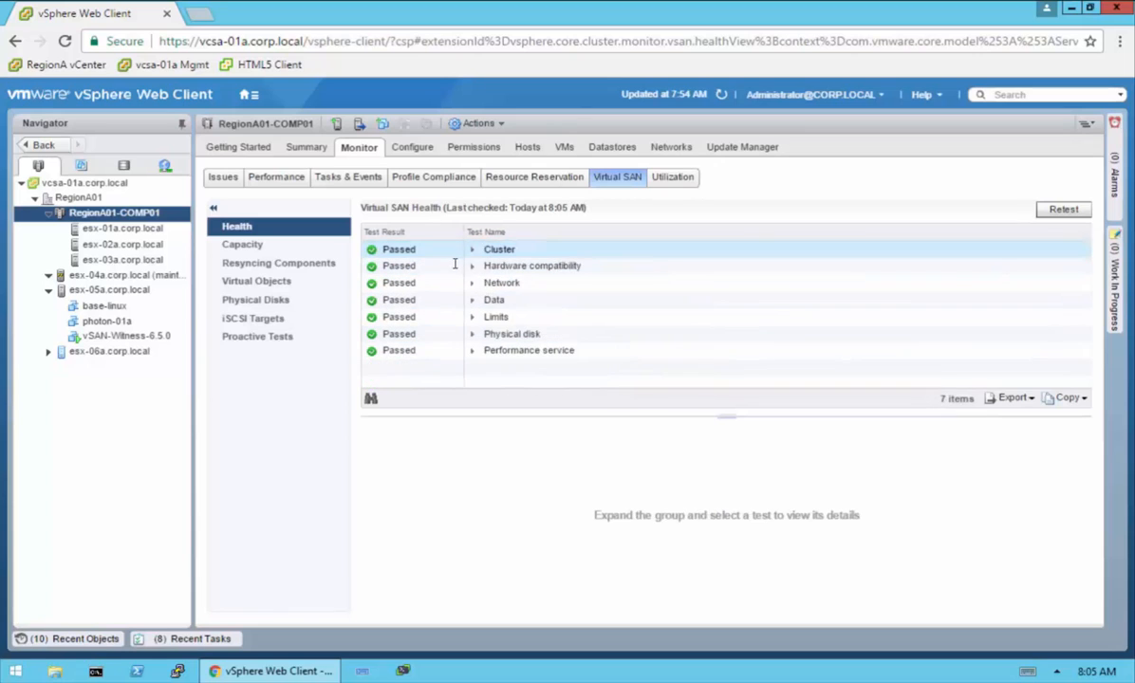
{"action": "left_click", "coordinate": [473, 266]}
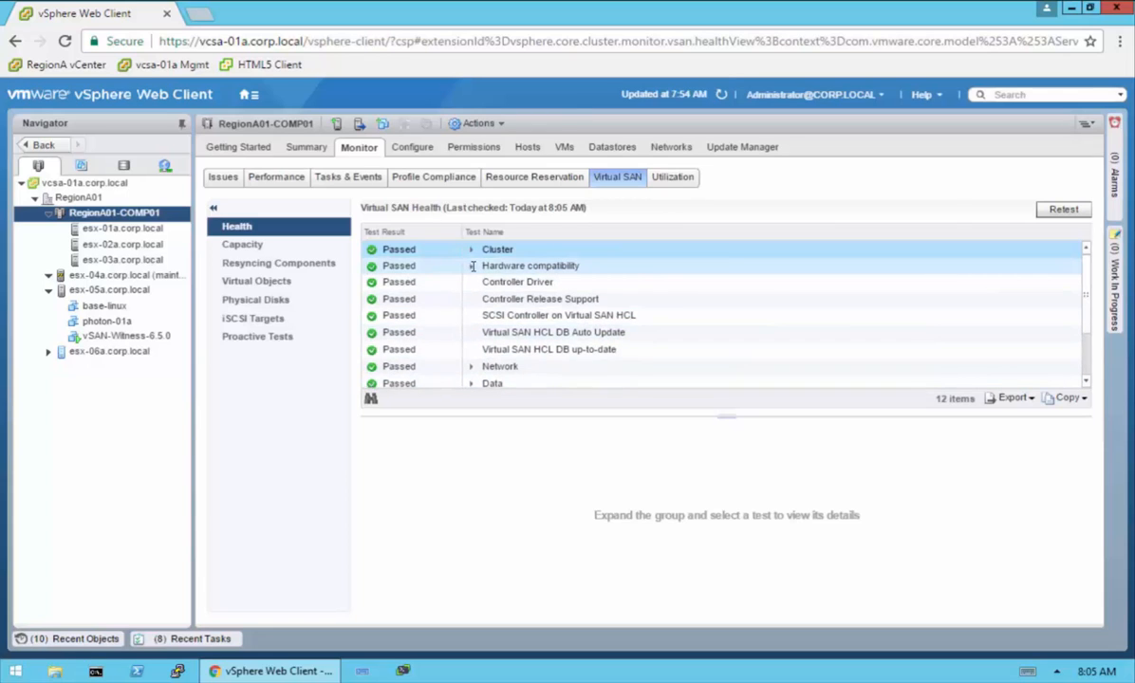
{"action": "left_click", "coordinate": [472, 266]}
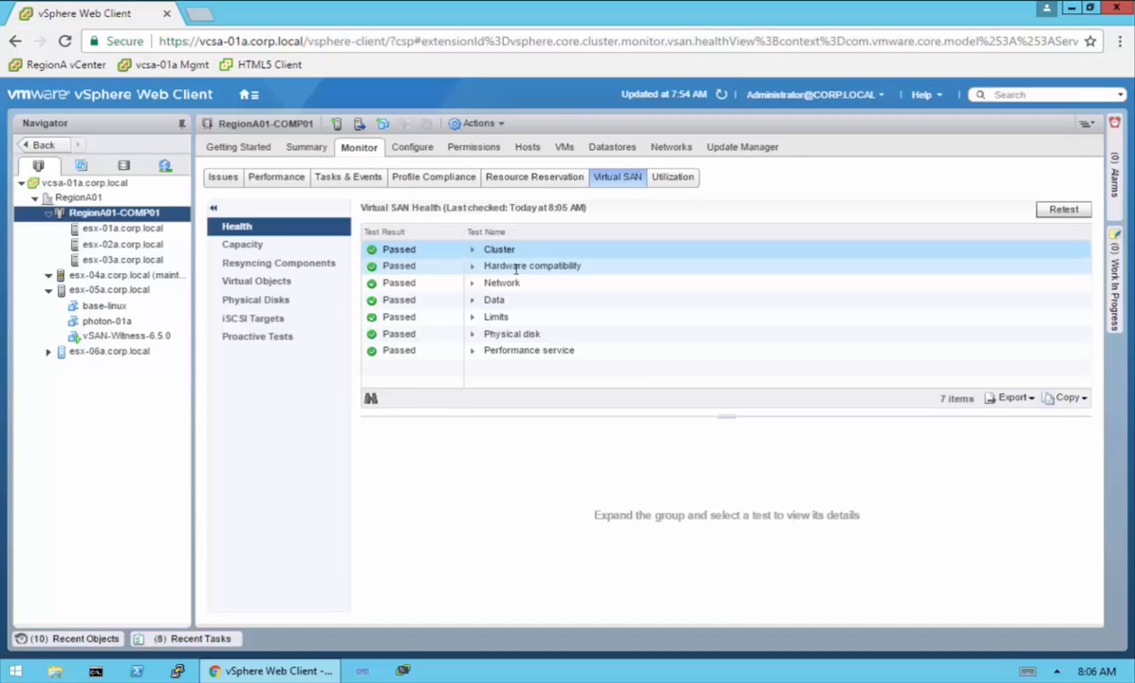
Examine the cluster's Virtual SAN capacity and deduplication overview, and group the used capacity breakdown by data types
{"action": "left_click", "coordinate": [254, 243]}
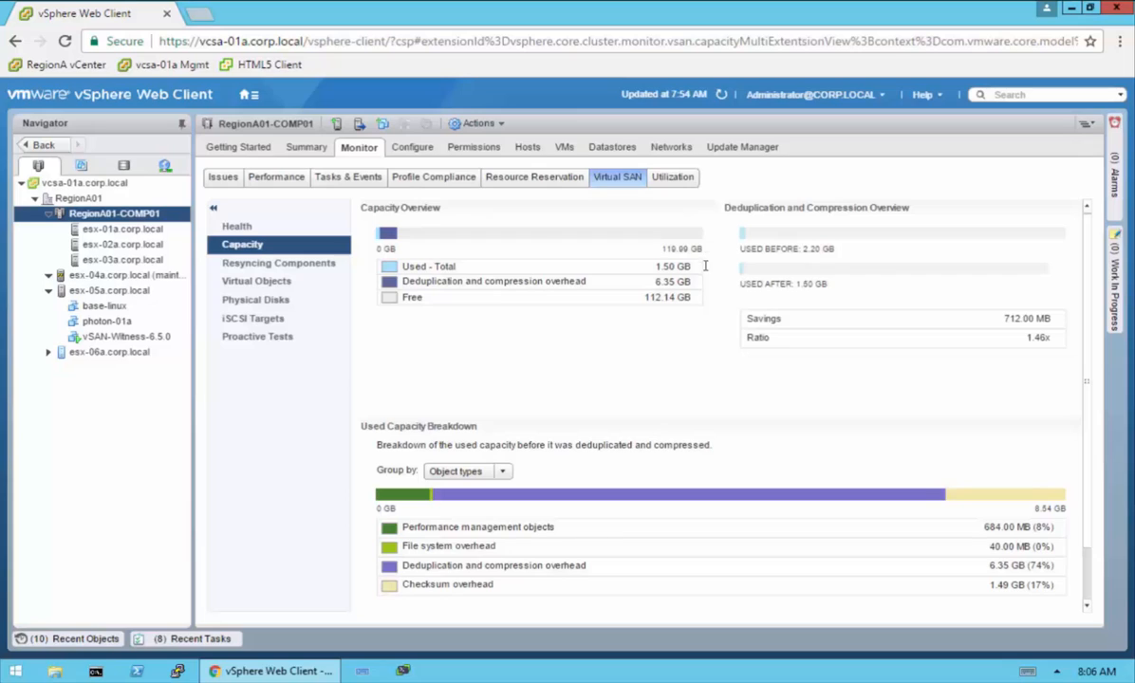
{"action": "mouse_move", "coordinate": [686, 281]}
{"action": "mouse_move", "coordinate": [627, 485]}
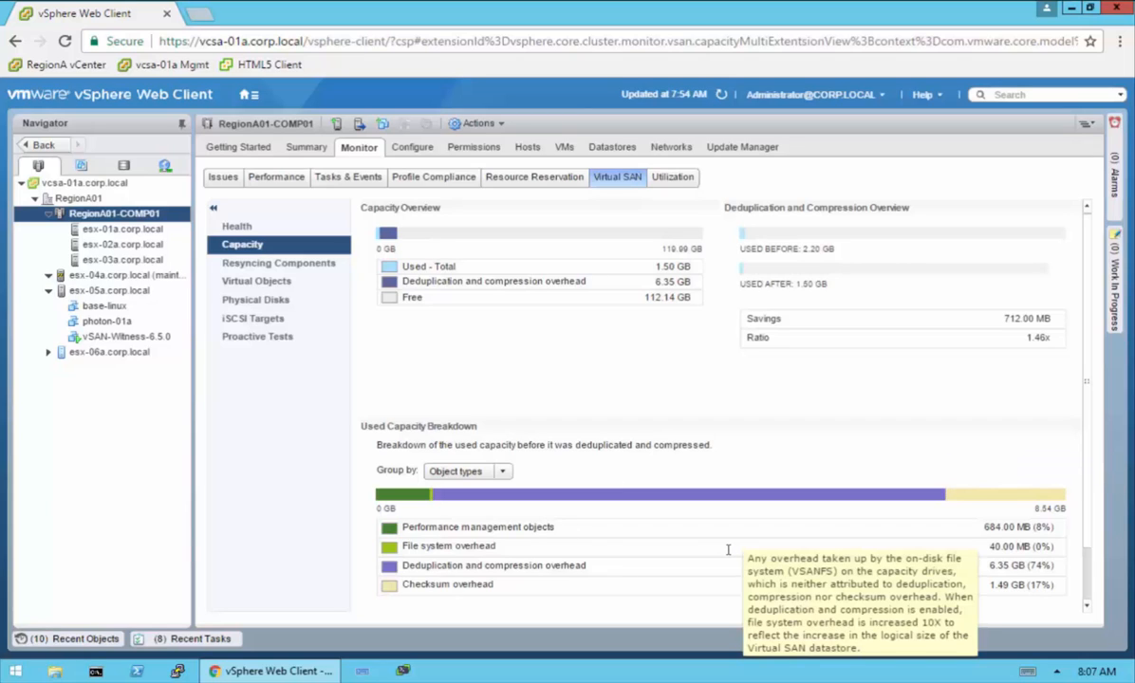
{"action": "mouse_move", "coordinate": [403, 530]}
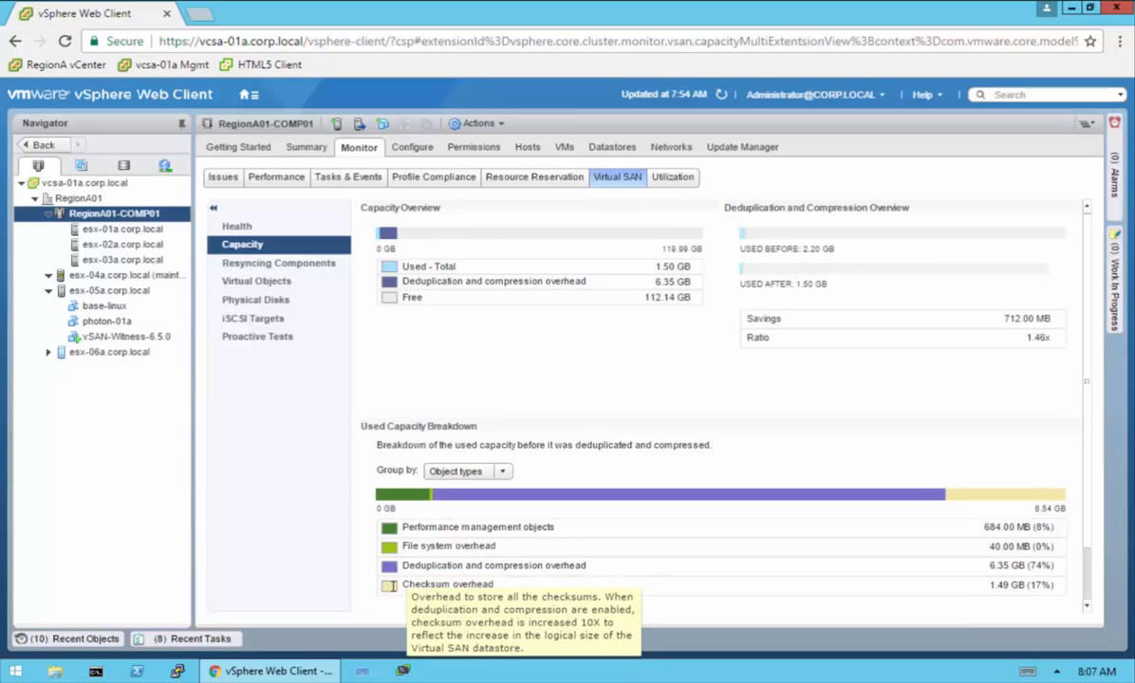
{"action": "left_click", "coordinate": [506, 470]}
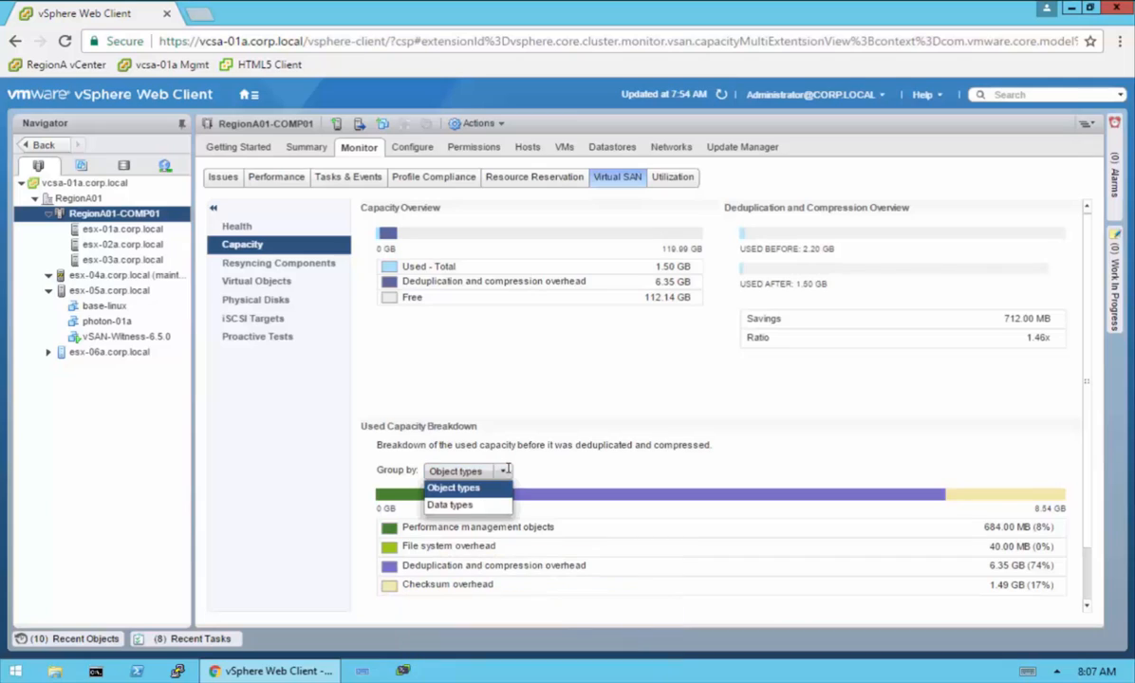
{"action": "left_click", "coordinate": [492, 505]}
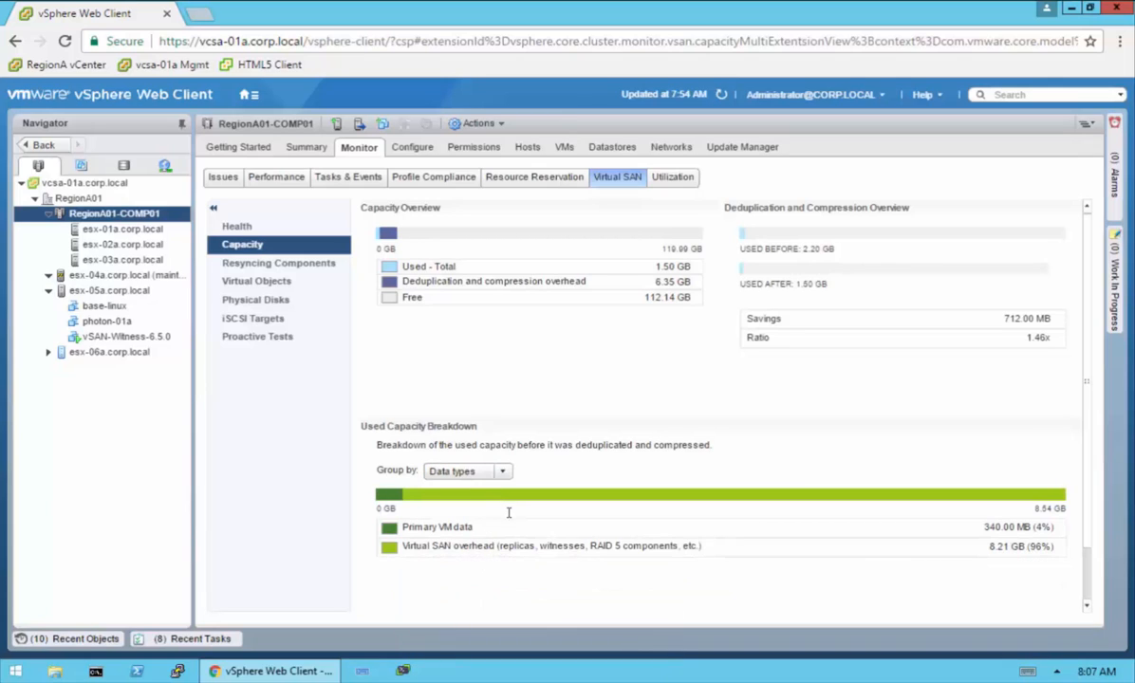
{"action": "mouse_move", "coordinate": [442, 551]}
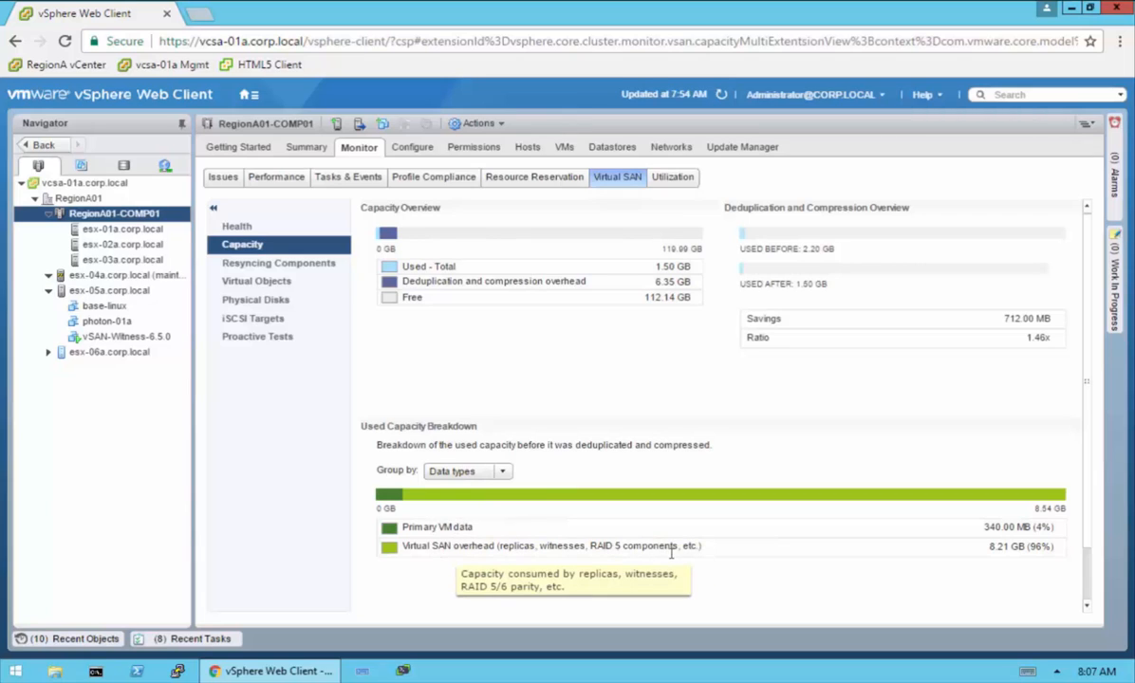
{"action": "mouse_move", "coordinate": [549, 494]}
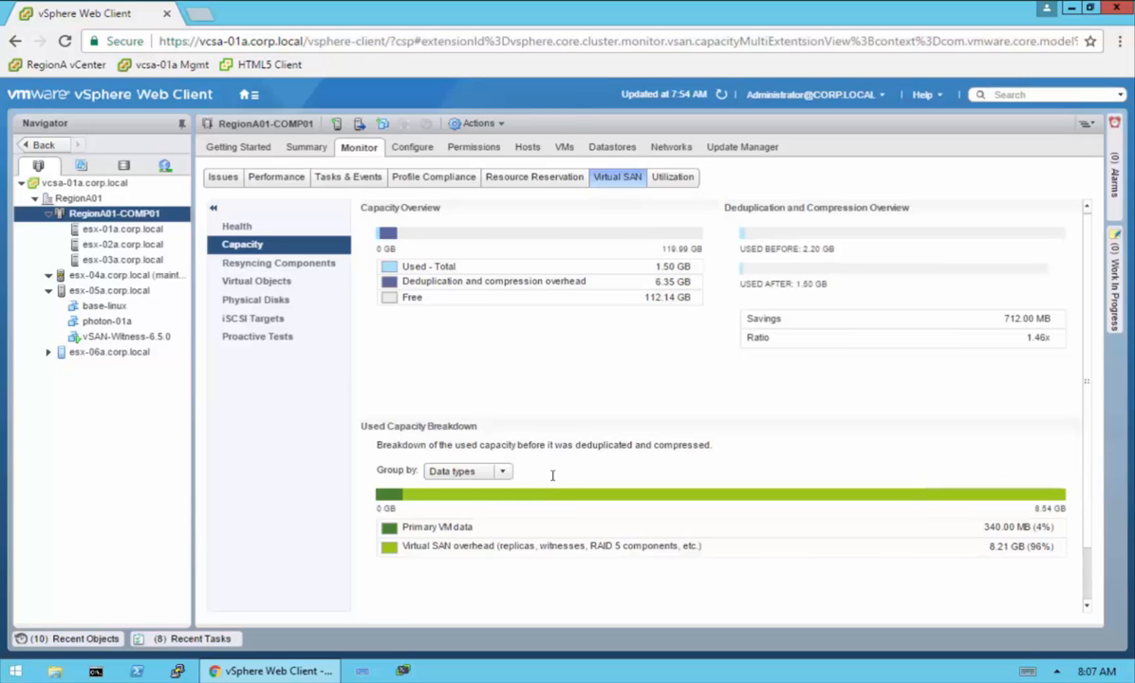
Review the cluster's Virtual SAN monitoring views for resyncing components, virtual objects, physical disks and iSCSI targets
{"action": "left_click", "coordinate": [278, 263]}
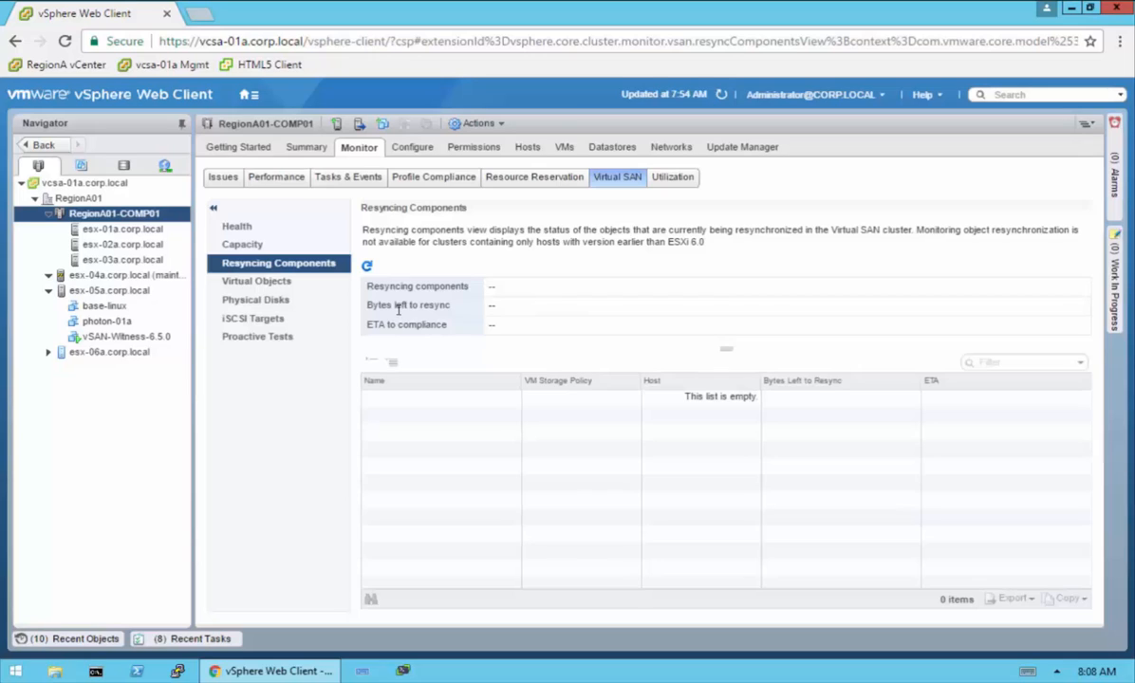
{"action": "left_click_drag", "start_coordinate": [372, 305], "coordinate": [456, 305]}
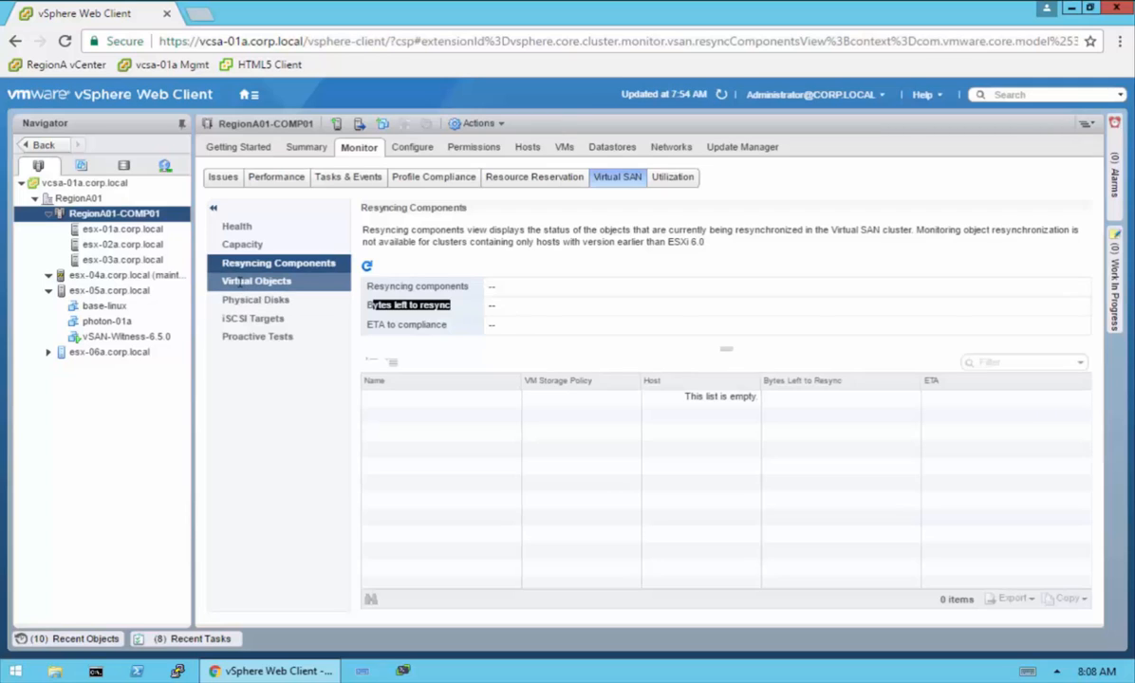
{"action": "left_click", "coordinate": [245, 280]}
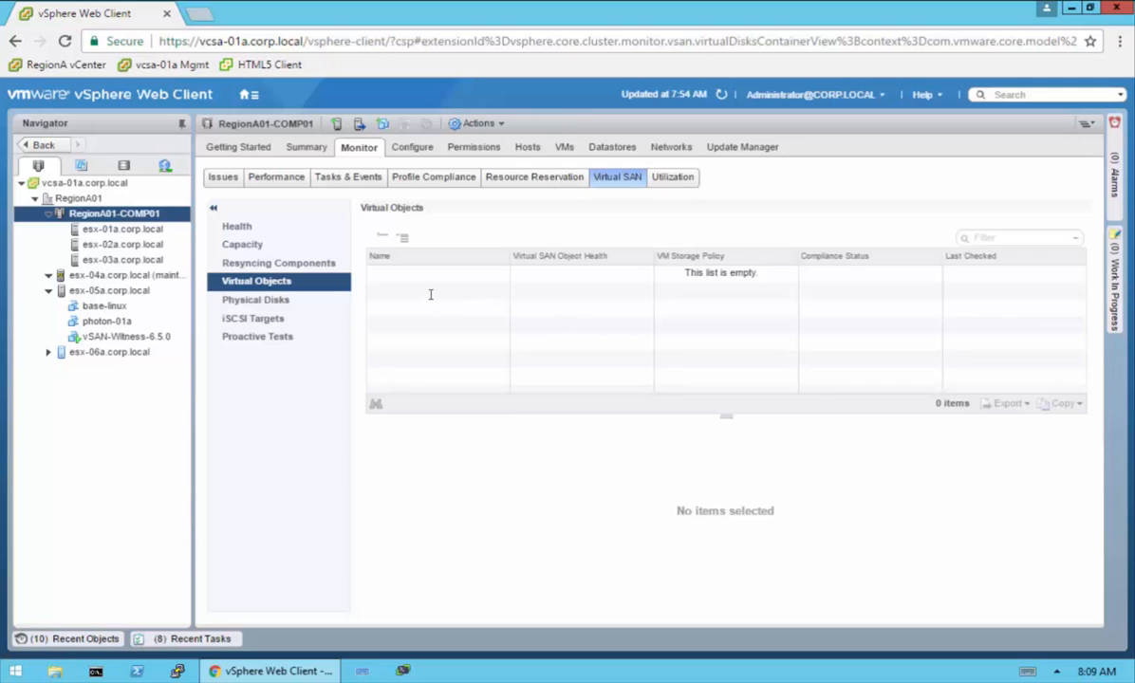
{"action": "left_click", "coordinate": [254, 299]}
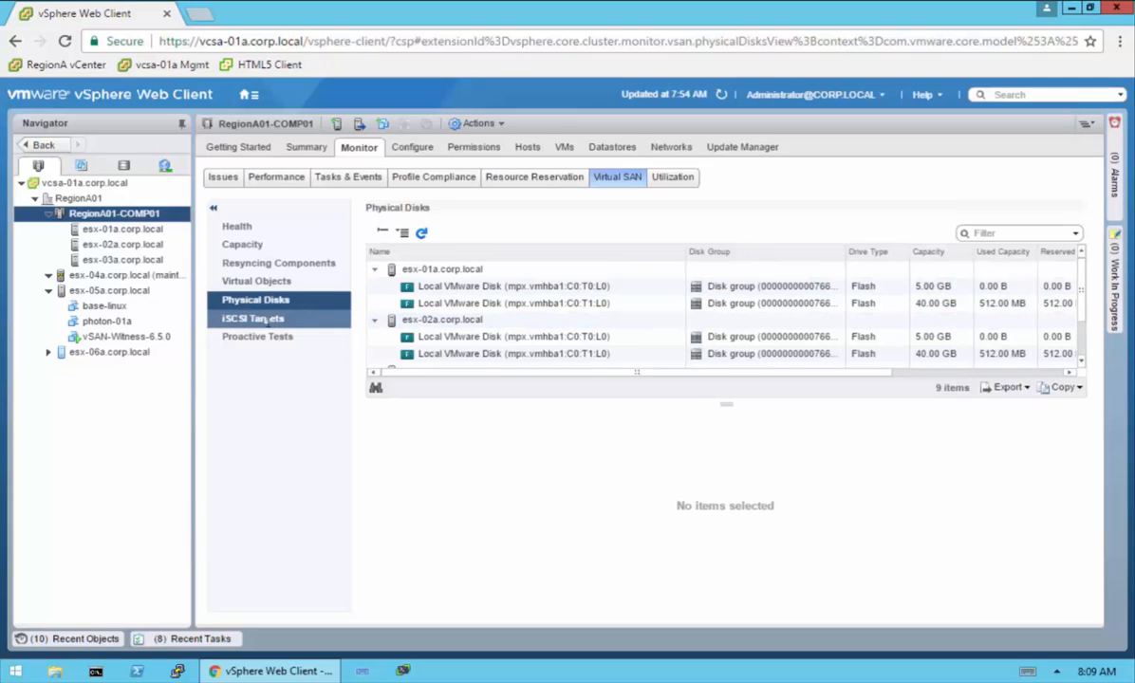
{"action": "left_click", "coordinate": [266, 321]}
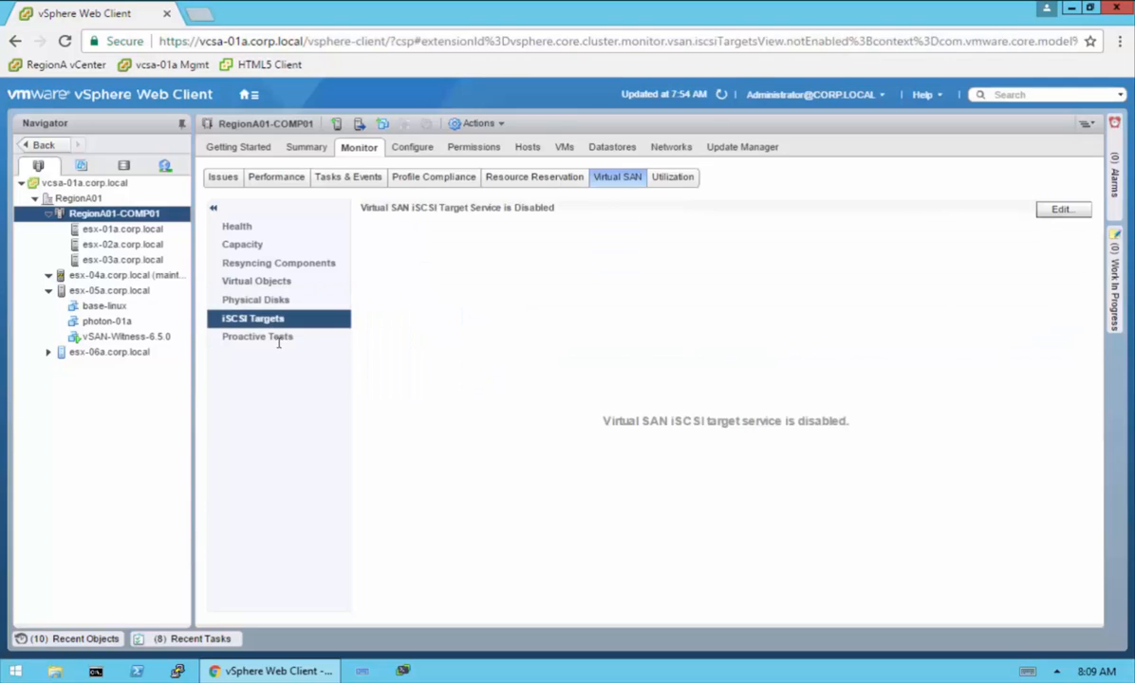
Run the VM creation proactive test on the Virtual SAN cluster and start the multicast performance test
{"action": "left_click", "coordinate": [274, 339]}
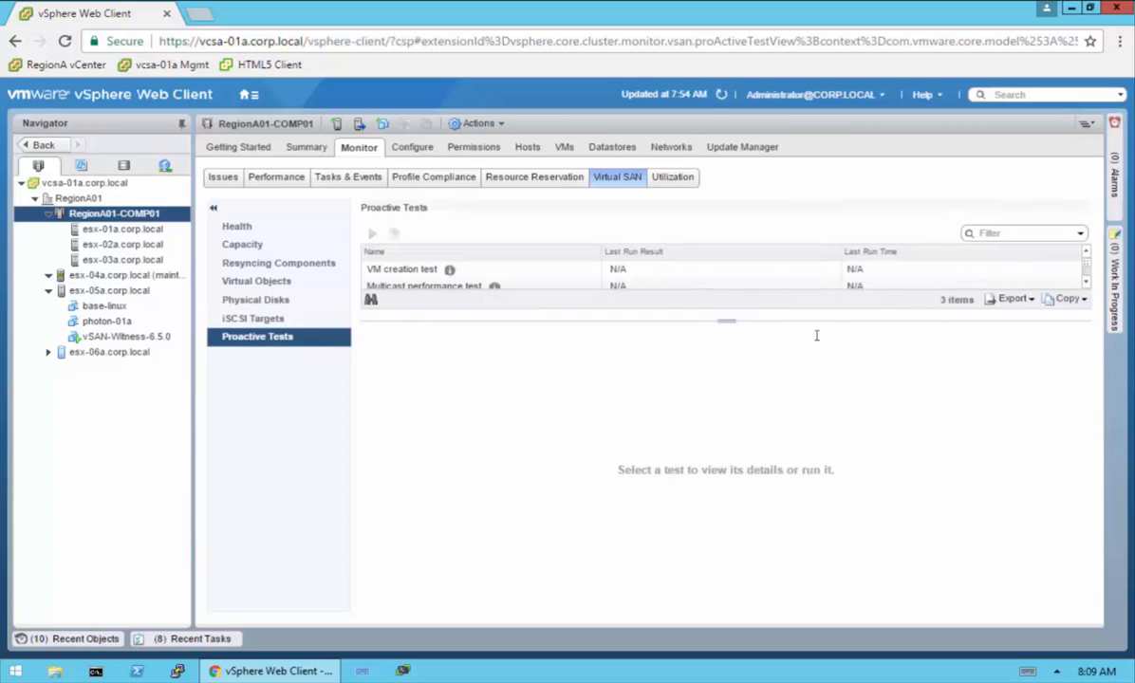
{"action": "left_click_drag", "start_coordinate": [727, 321], "coordinate": [727, 350]}
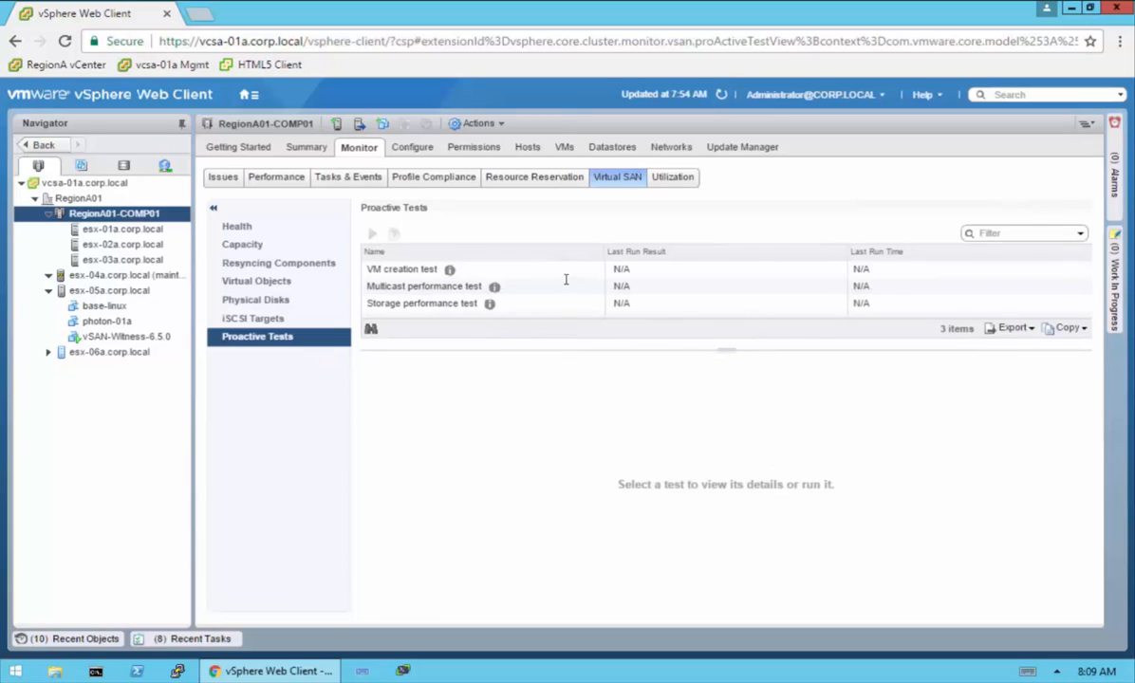
{"action": "left_click", "coordinate": [530, 269]}
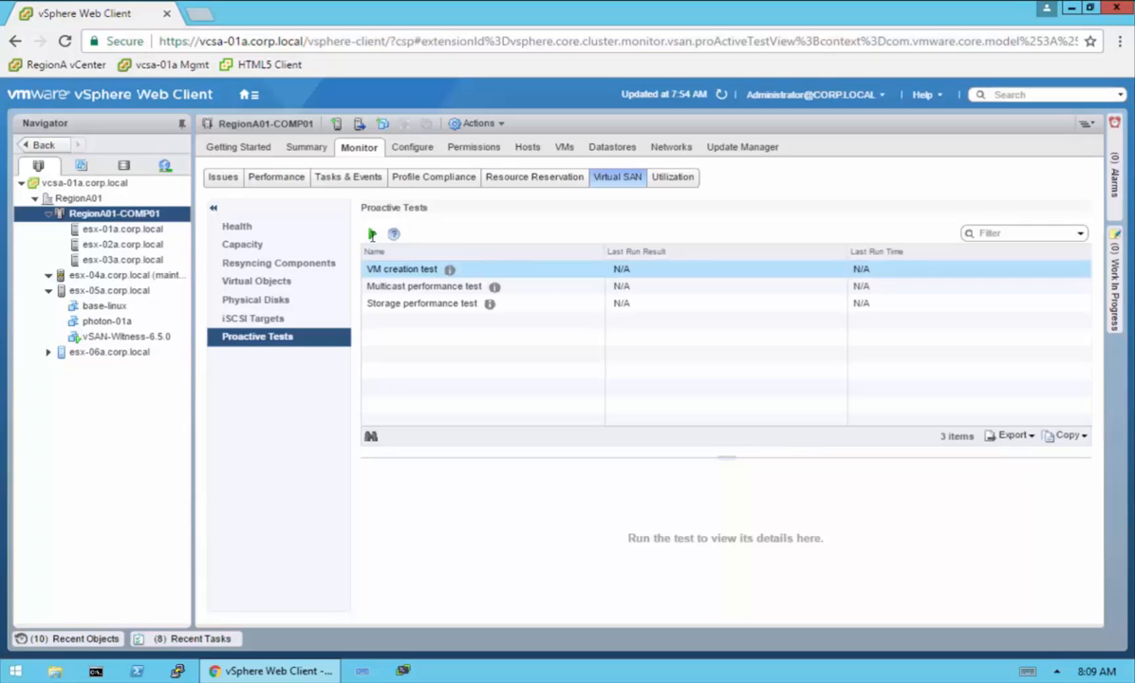
{"action": "left_click", "coordinate": [371, 234]}
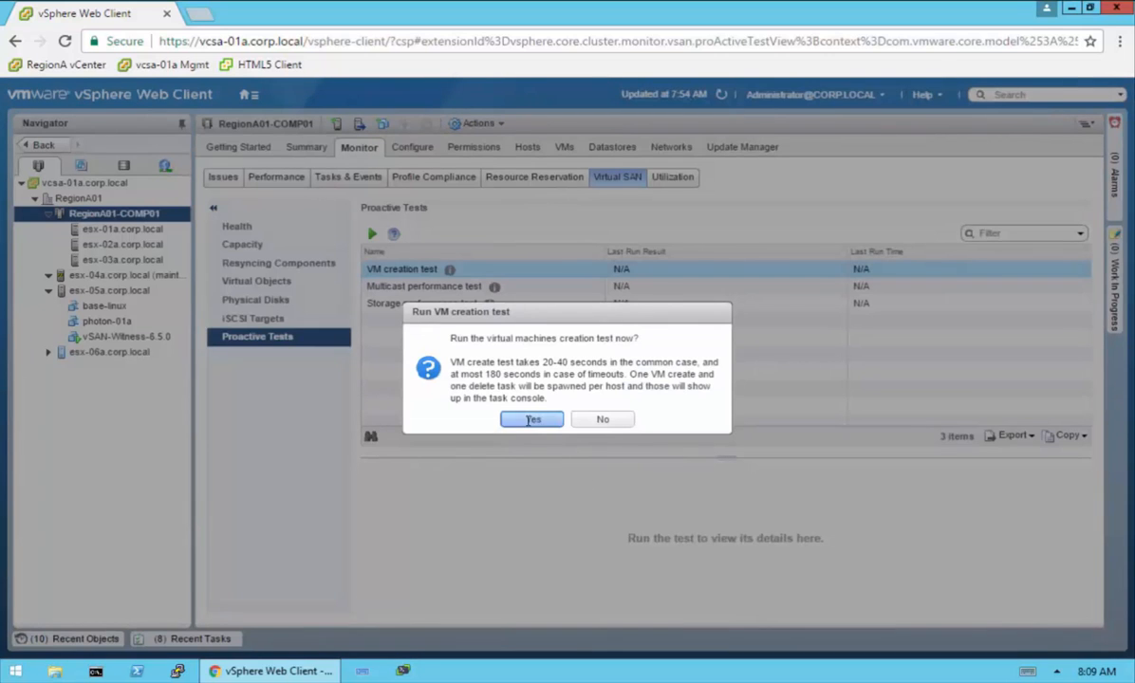
{"action": "left_click", "coordinate": [530, 420]}
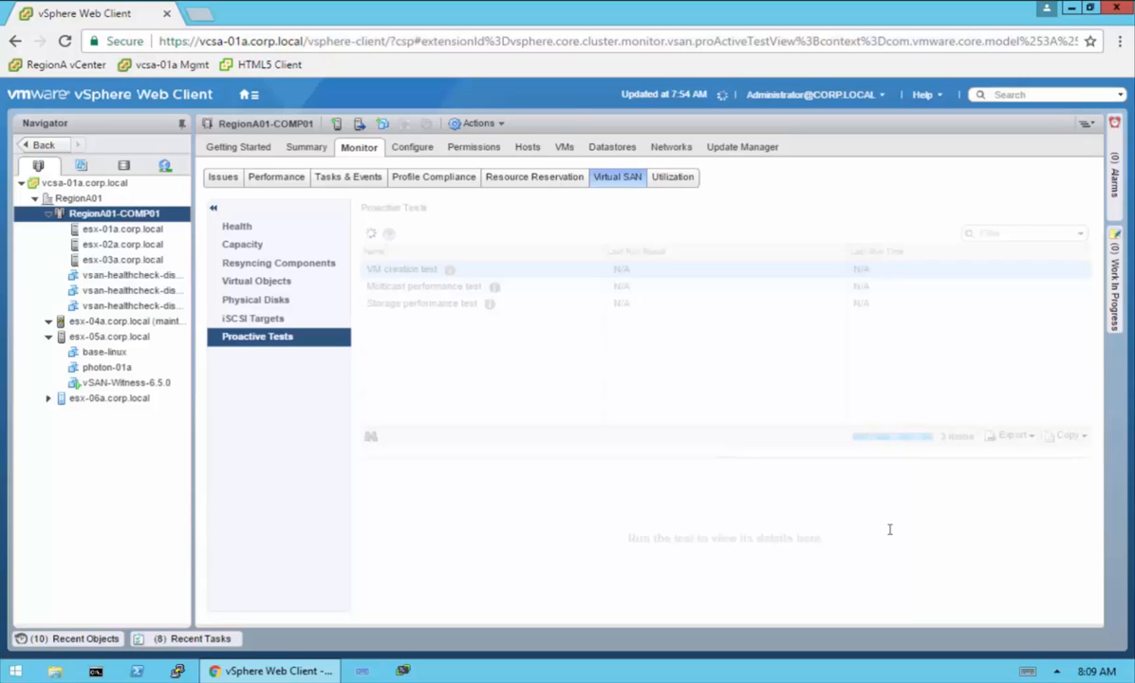
{"action": "left_click", "coordinate": [132, 273]}
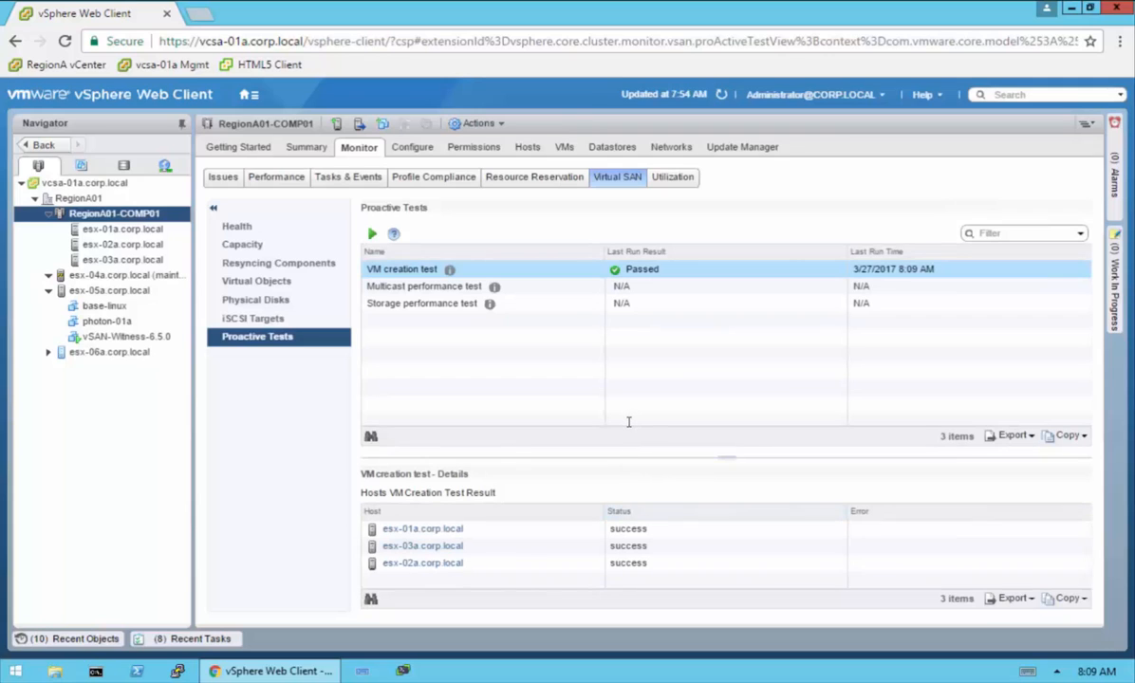
{"action": "left_click", "coordinate": [662, 284]}
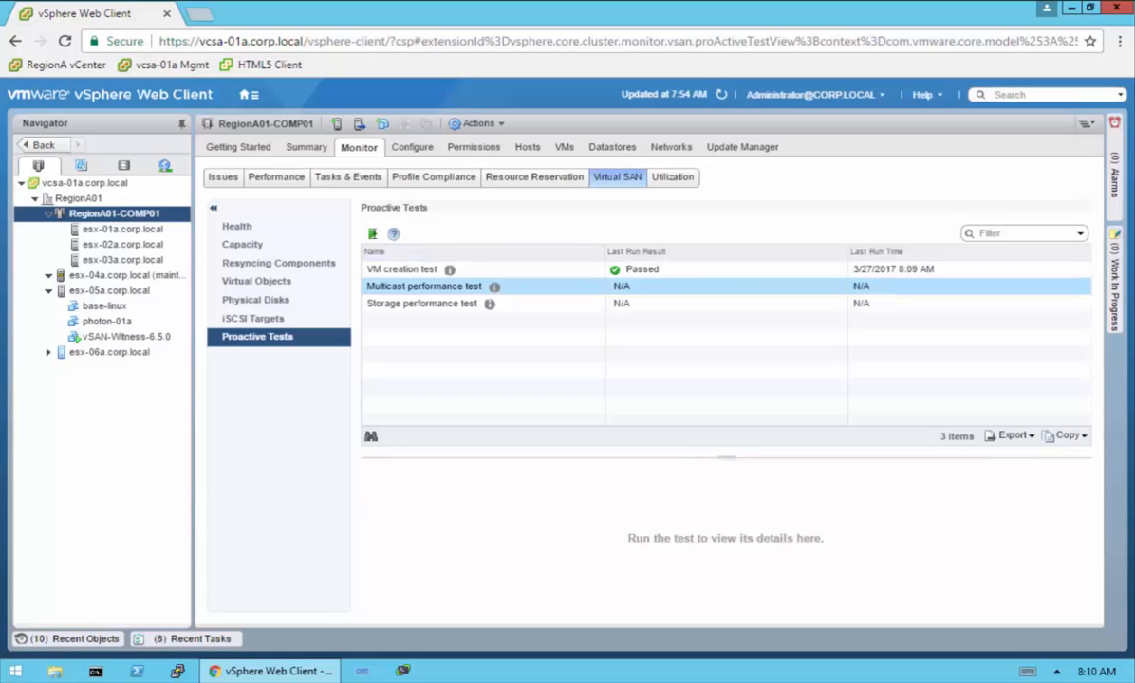
{"action": "left_click", "coordinate": [372, 233]}
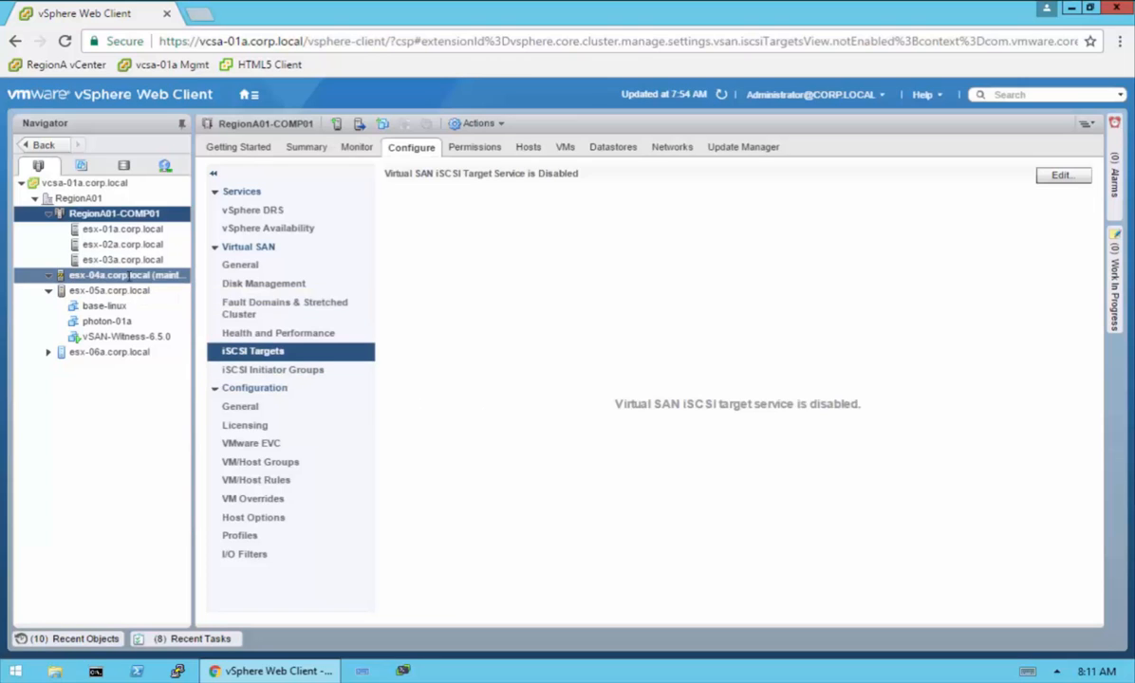
Check the VMkernel adapters of host esx-04a.corp.local, move the host into the RegionA01-COMP01 cluster and view the recent tasks
{"action": "left_click", "coordinate": [123, 275]}
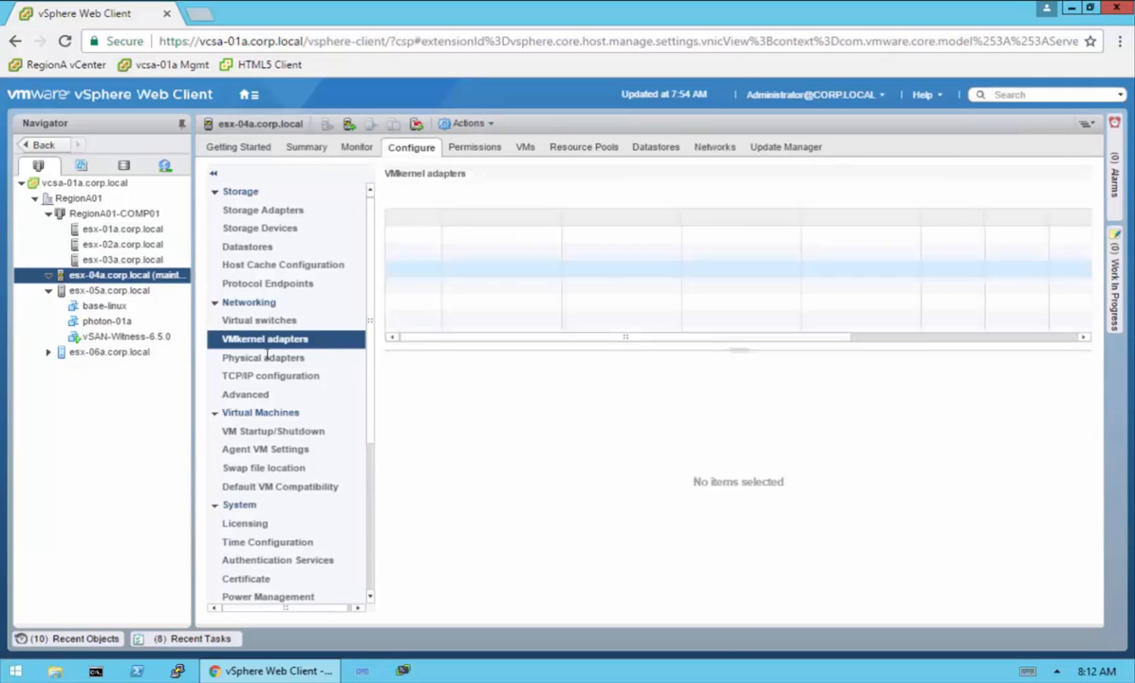
{"action": "left_click", "coordinate": [393, 251]}
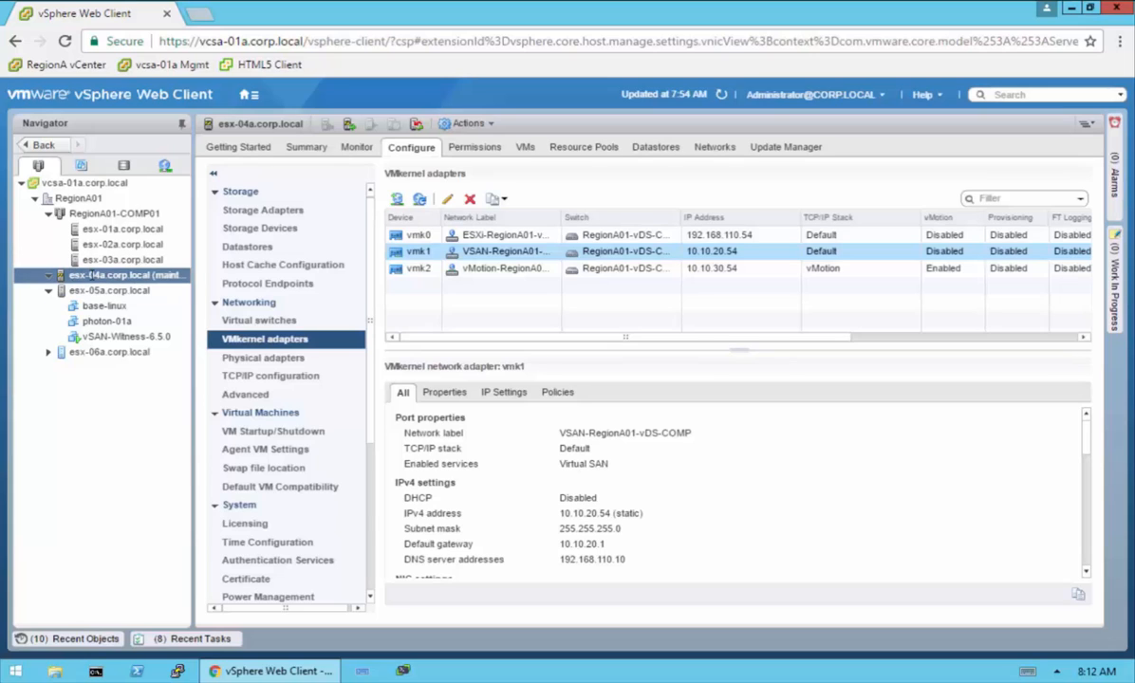
{"action": "left_click_drag", "start_coordinate": [78, 274], "coordinate": [101, 215]}
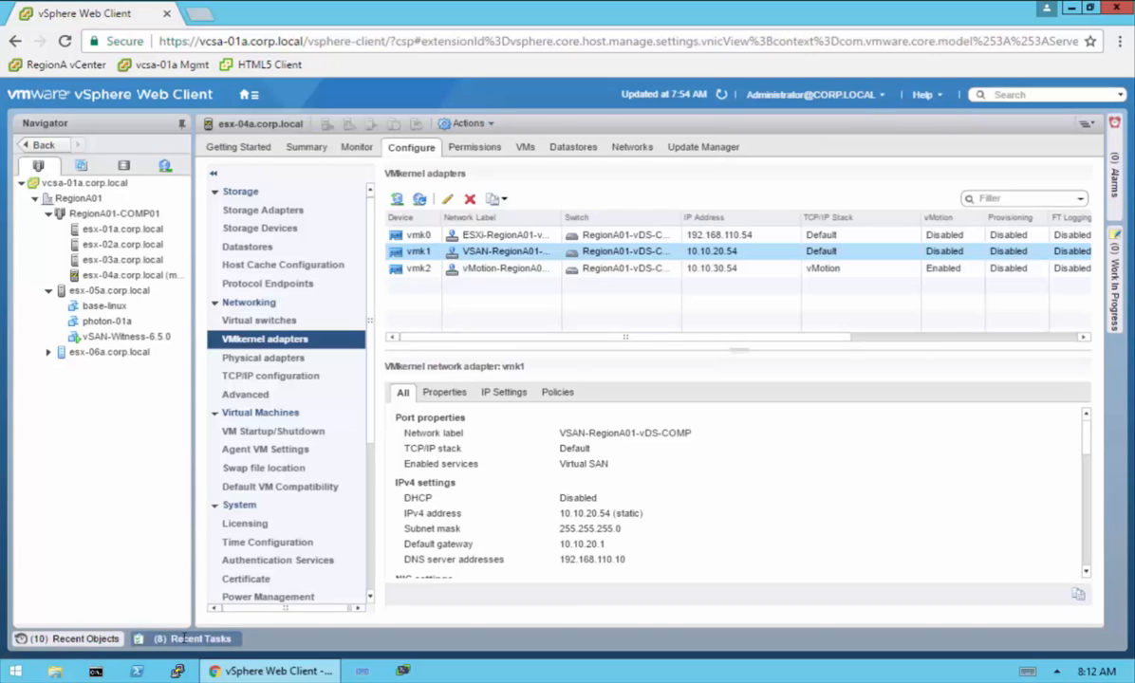
{"action": "left_click", "coordinate": [183, 639]}
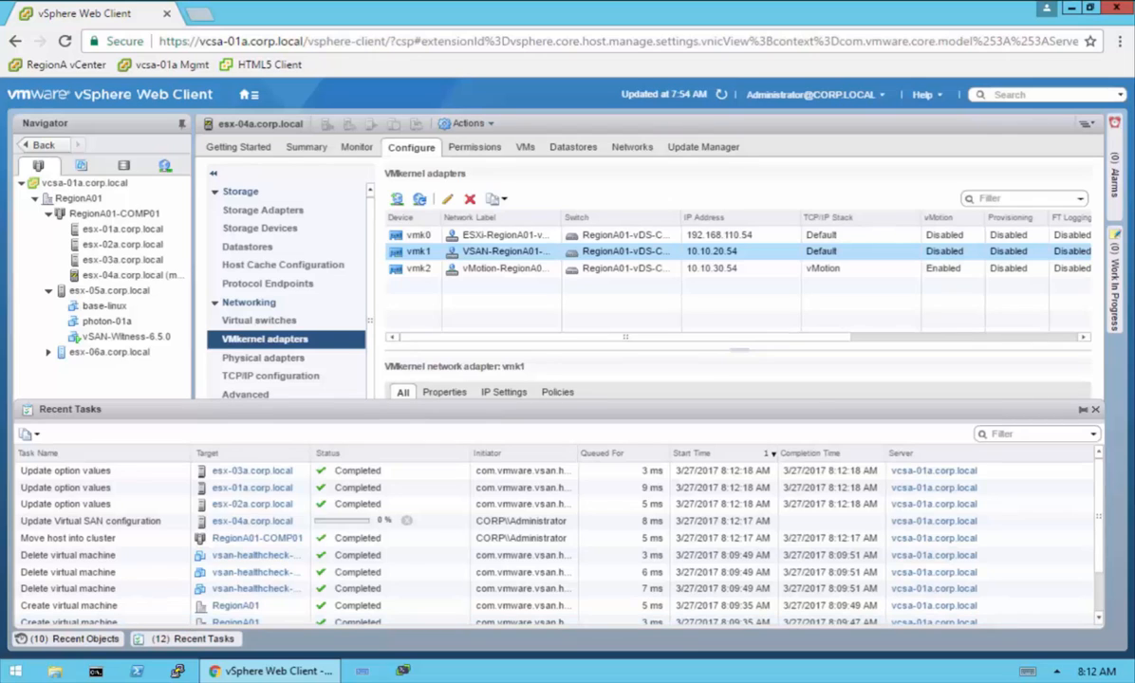
Take host esx-04a.corp.local out of maintenance mode and check the task in the recent tasks list
{"action": "left_click", "coordinate": [123, 274]}
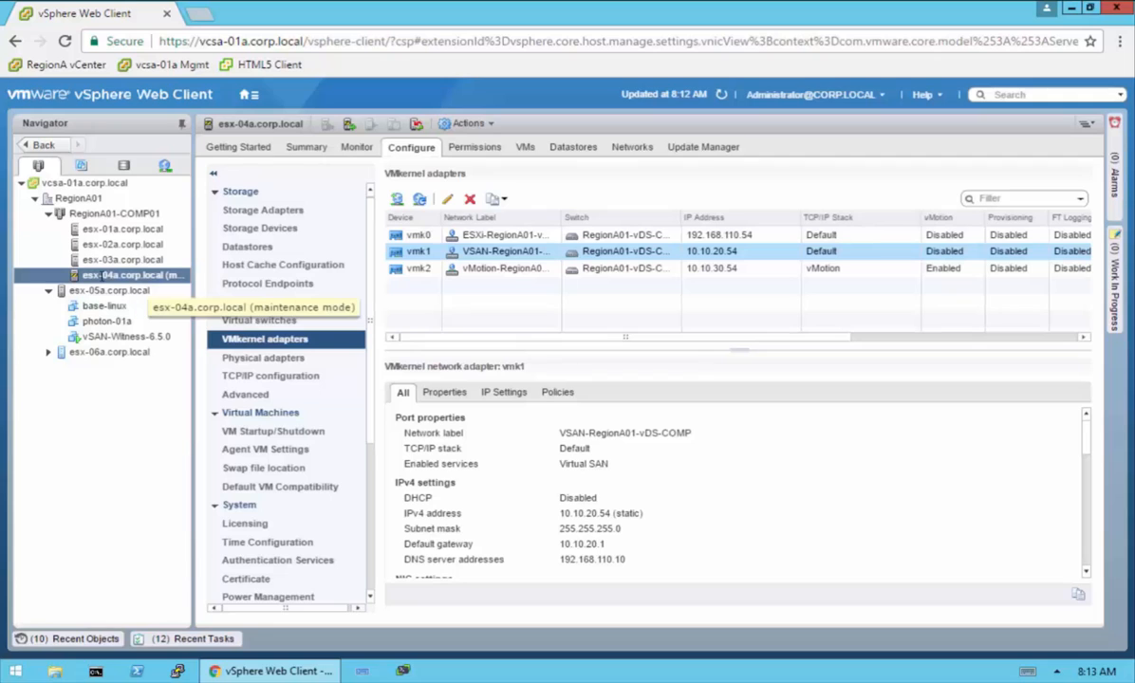
{"action": "right_click", "coordinate": [99, 274]}
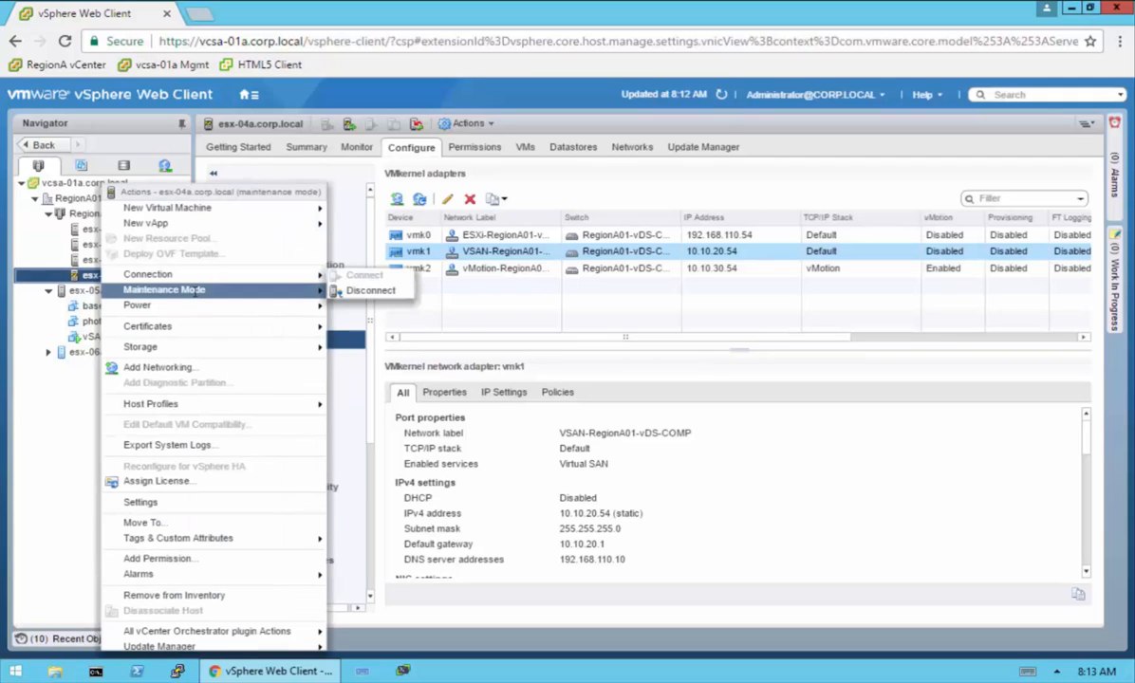
{"action": "mouse_move", "coordinate": [284, 289]}
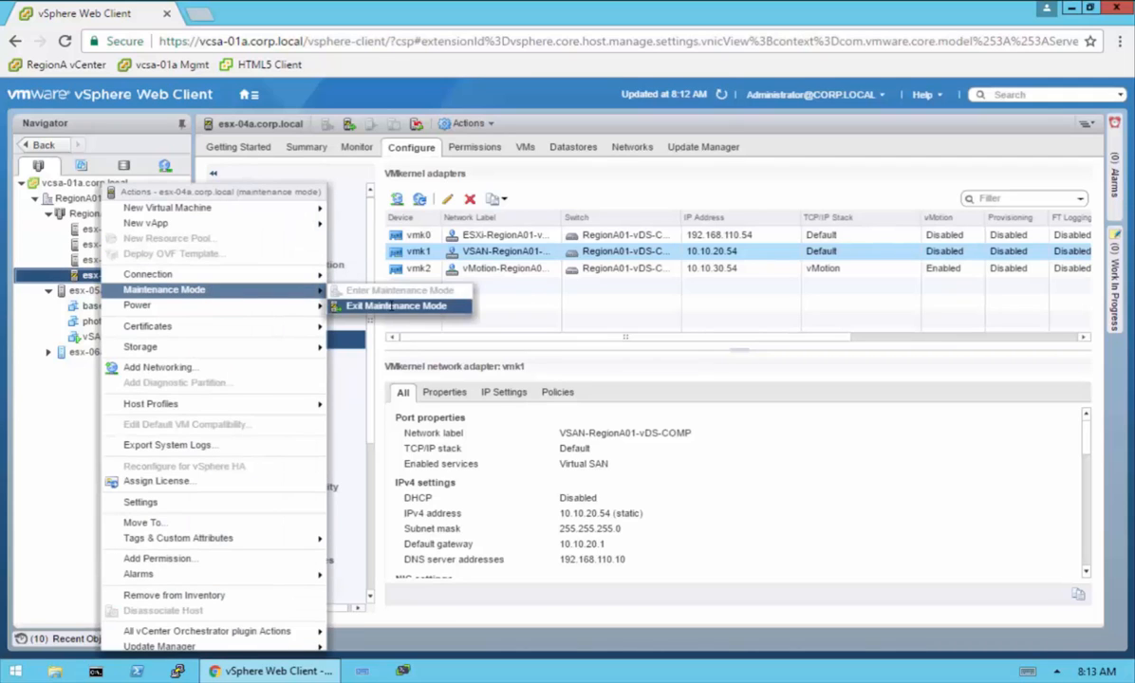
{"action": "left_click", "coordinate": [390, 305]}
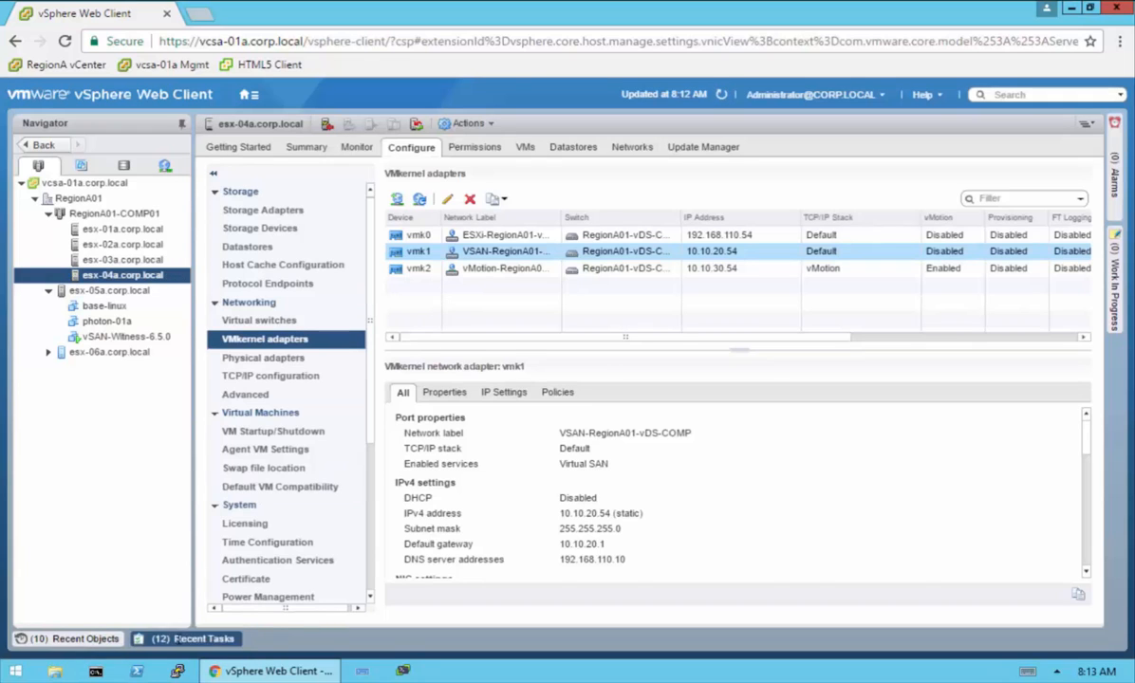
{"action": "left_click", "coordinate": [177, 638]}
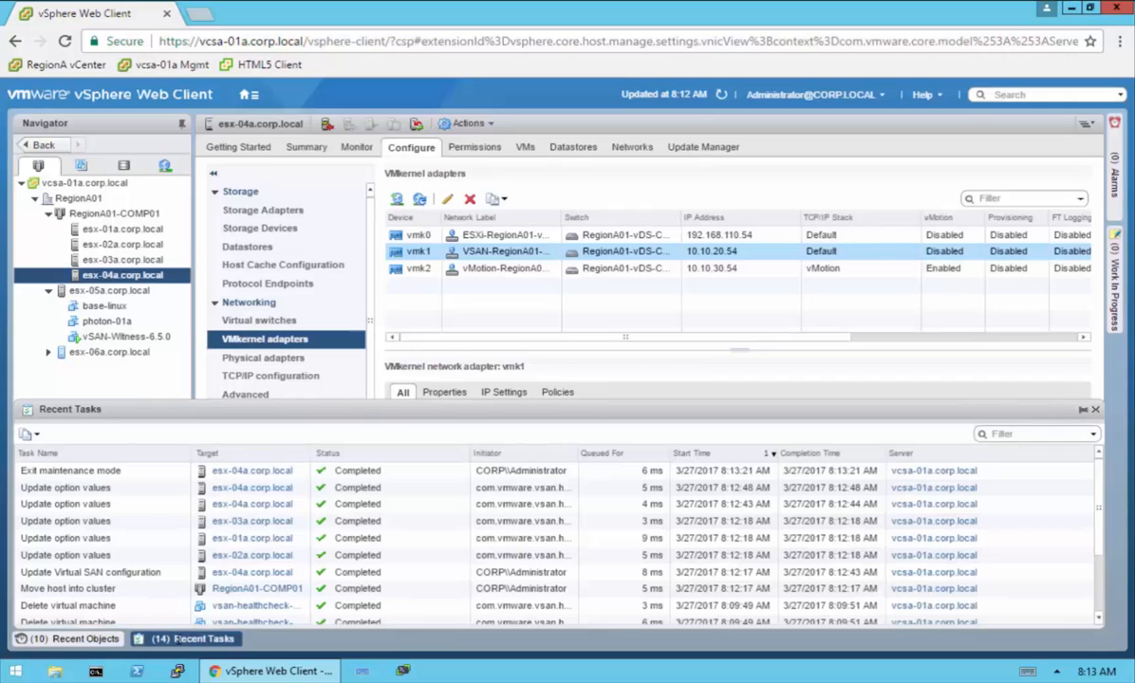
{"action": "left_click", "coordinate": [176, 639]}
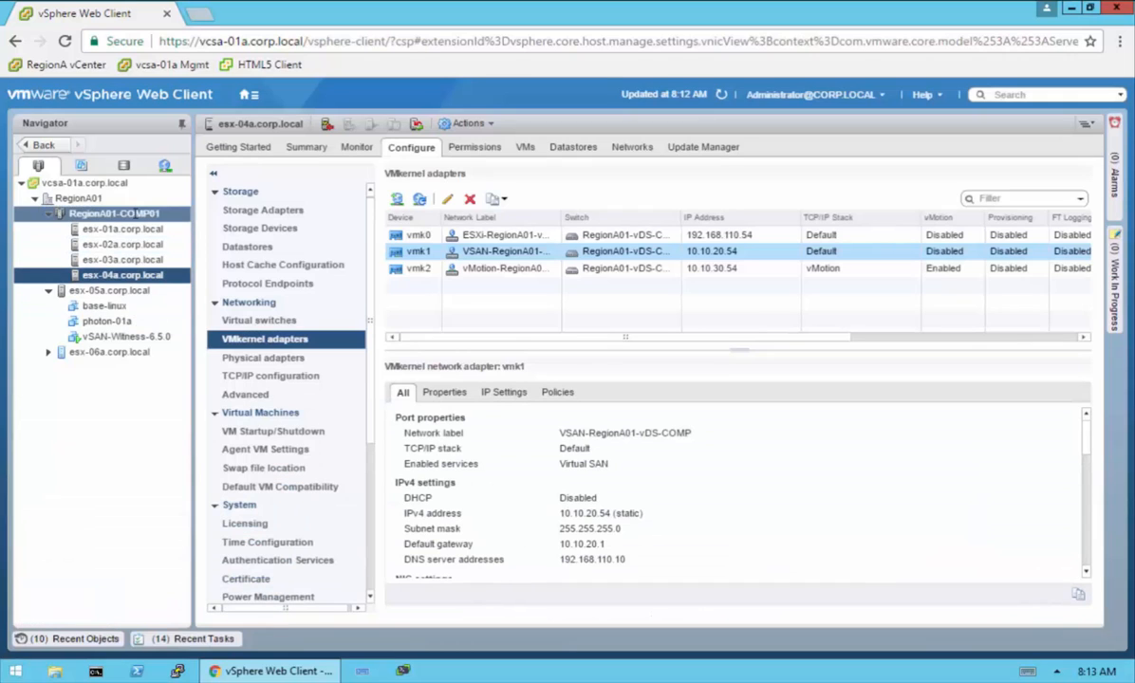
Create a Virtual SAN disk group on esx-04a.corp.local with the 5 GB flash disk as cache and the 40 GB flash disk as capacity
{"action": "left_click", "coordinate": [104, 214]}
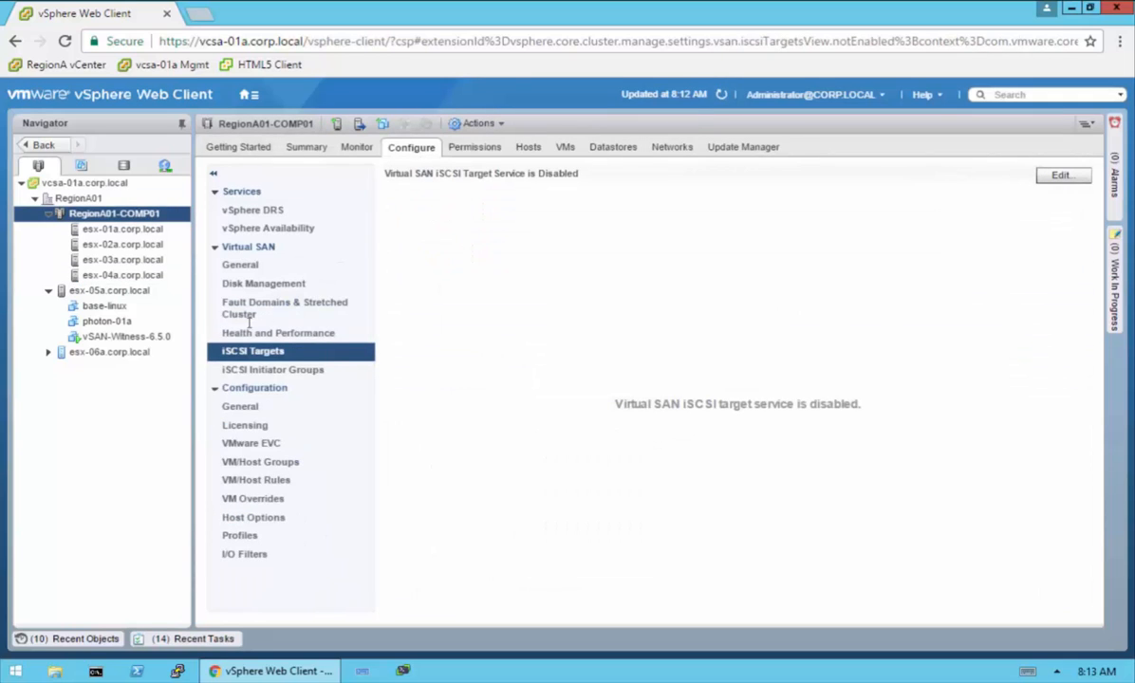
{"action": "left_click", "coordinate": [271, 283]}
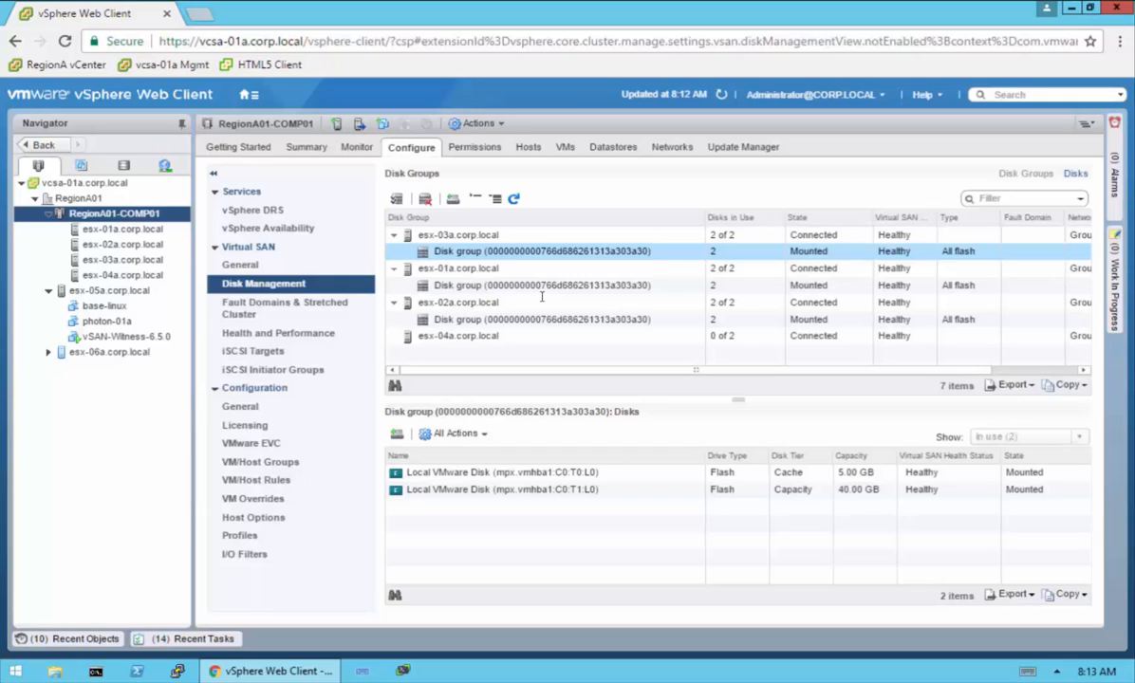
{"action": "left_click", "coordinate": [581, 338]}
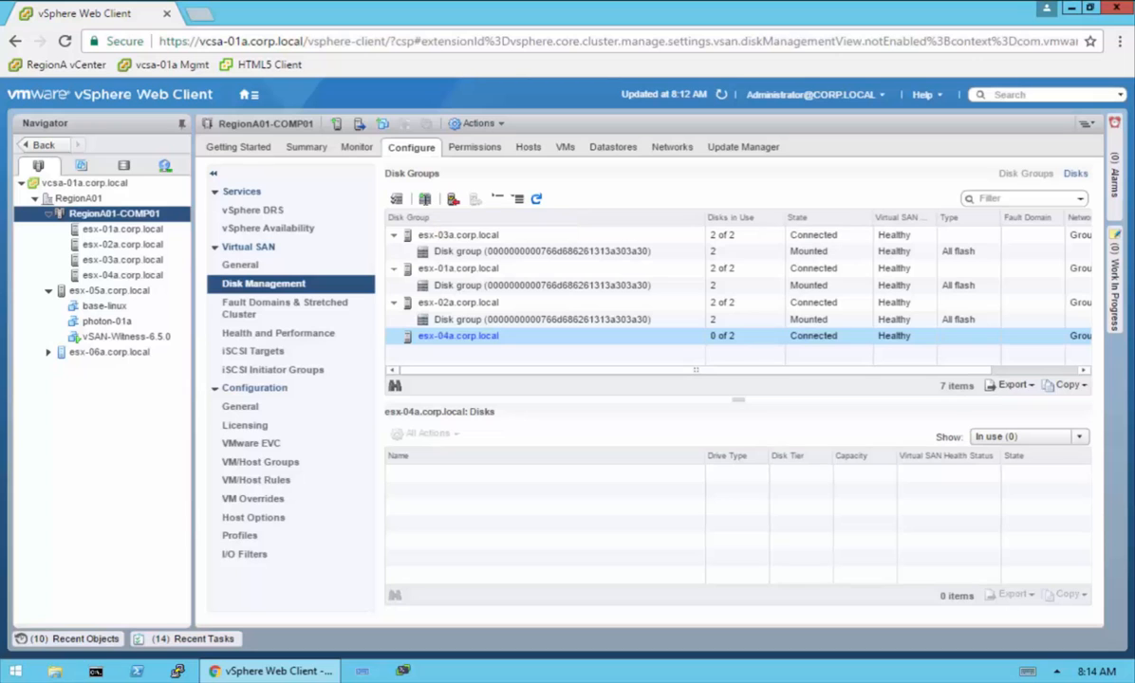
{"action": "left_click", "coordinate": [425, 198]}
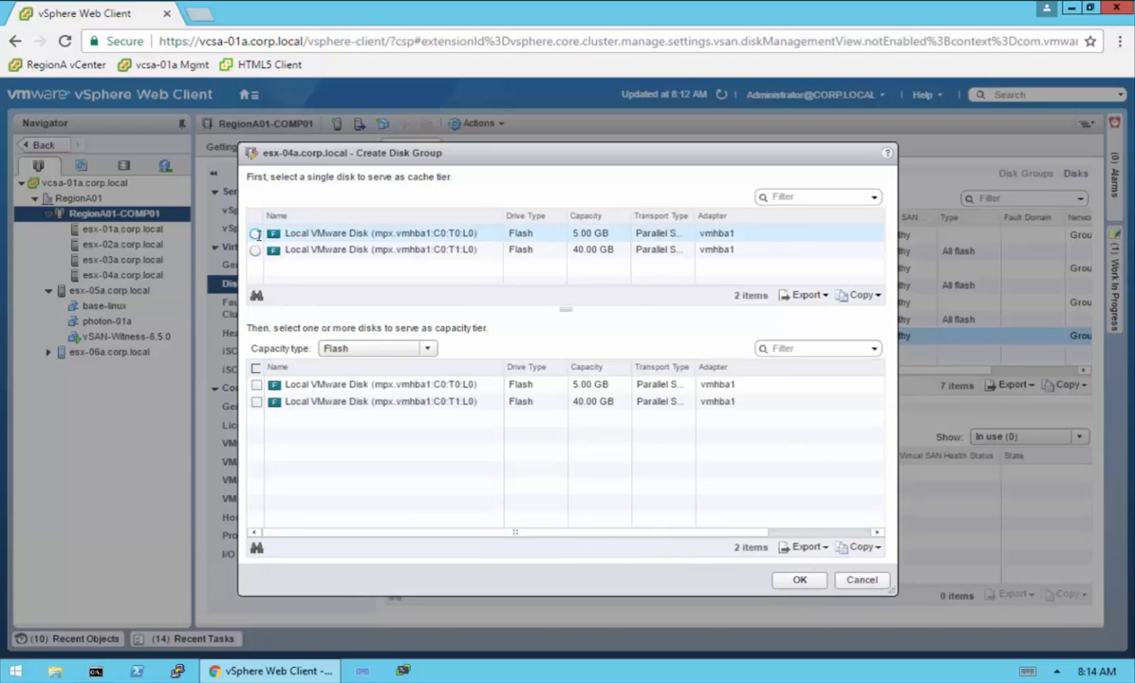
{"action": "left_click", "coordinate": [254, 233]}
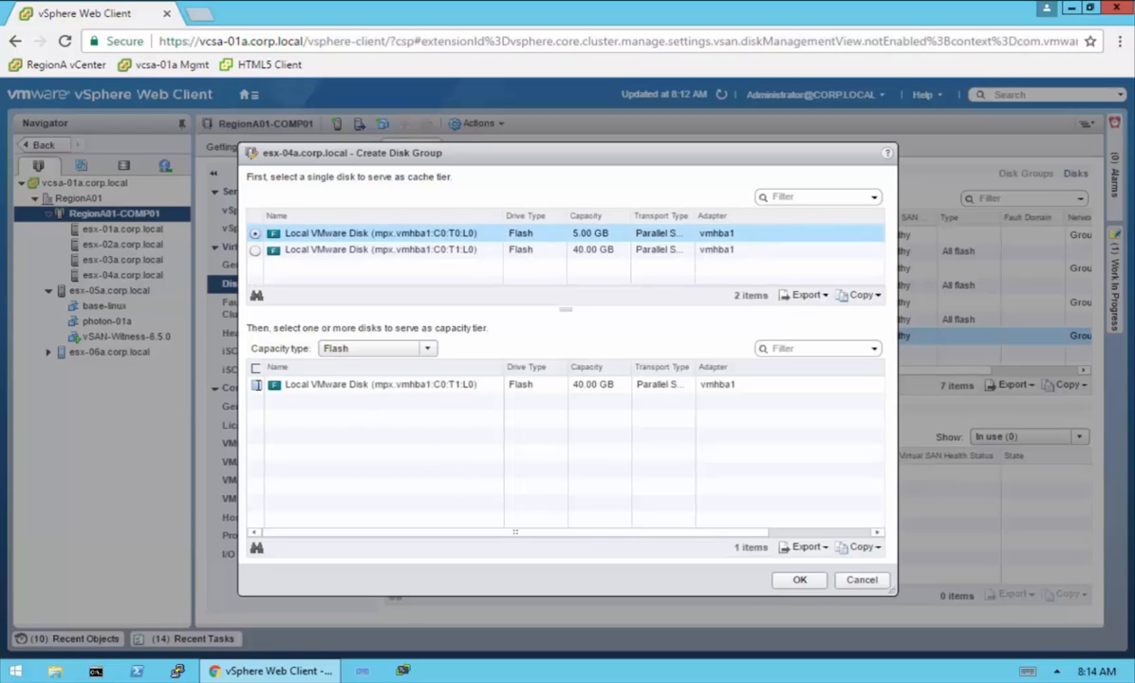
{"action": "left_click", "coordinate": [257, 384]}
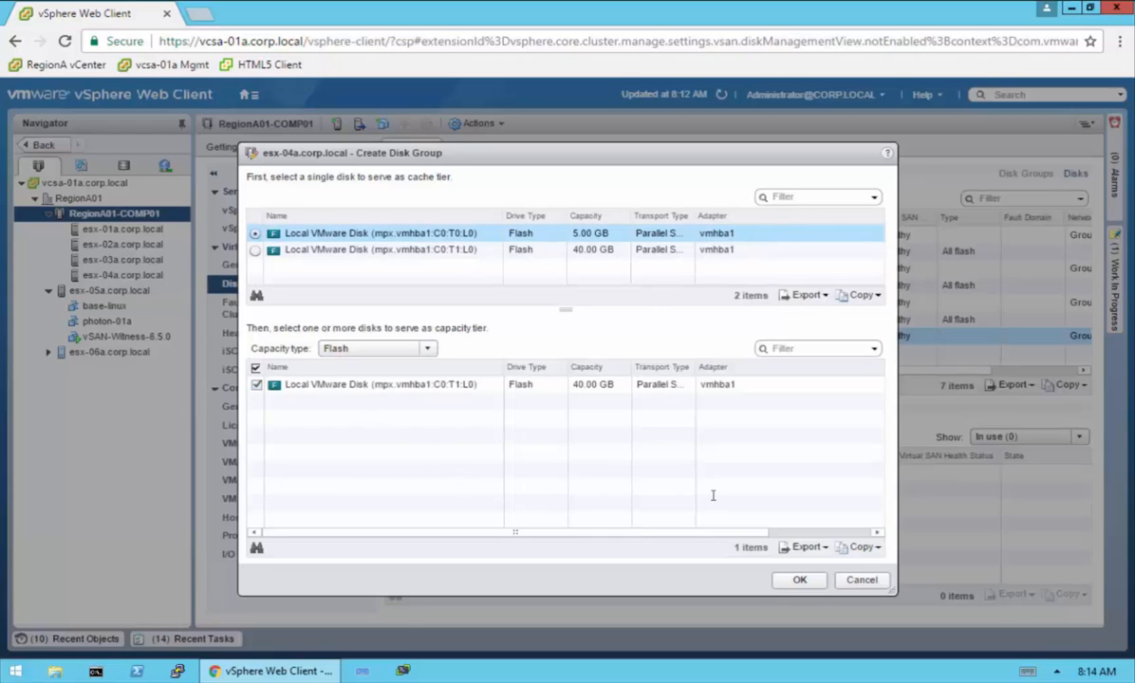
{"action": "left_click", "coordinate": [799, 580]}
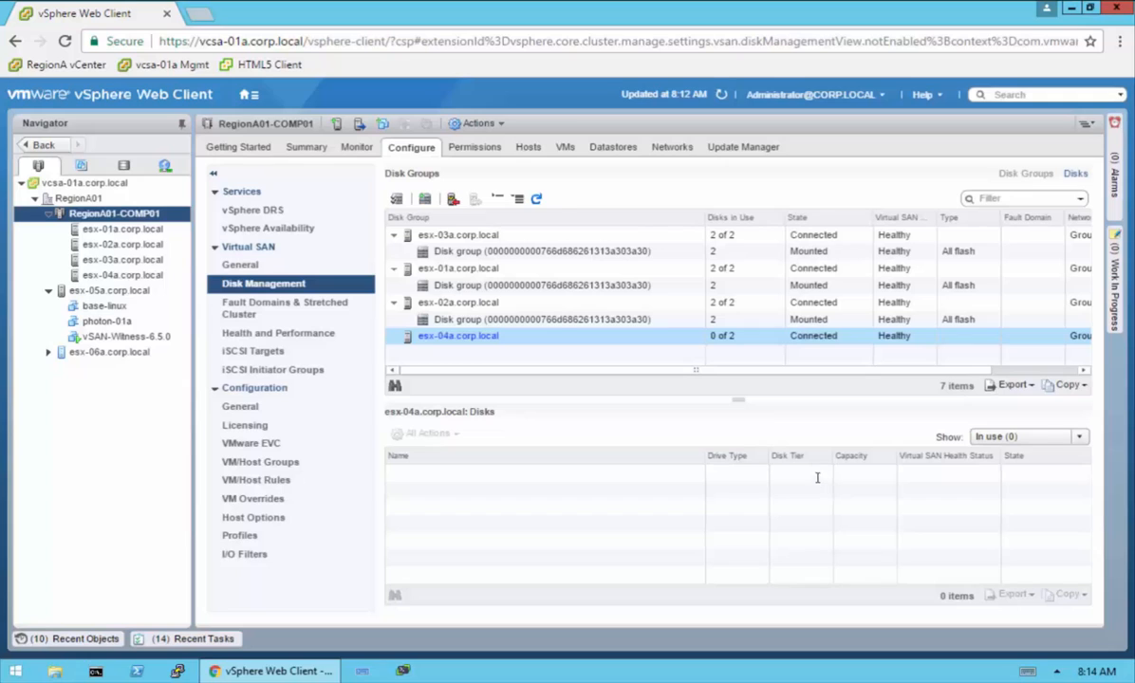
{"action": "left_click", "coordinate": [537, 198]}
{"action": "left_click", "coordinate": [192, 638]}
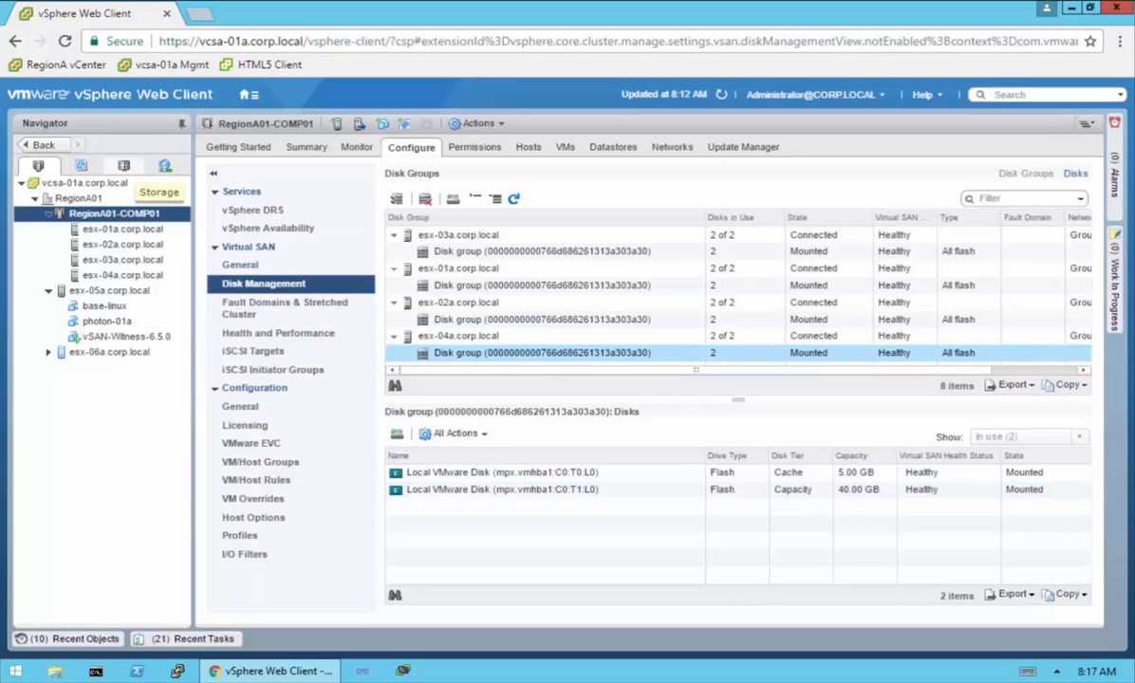
Examine the capacity details of vsanDatastore in the storage inventory, and return to the hosts and clusters inventory
{"action": "left_click", "coordinate": [124, 166]}
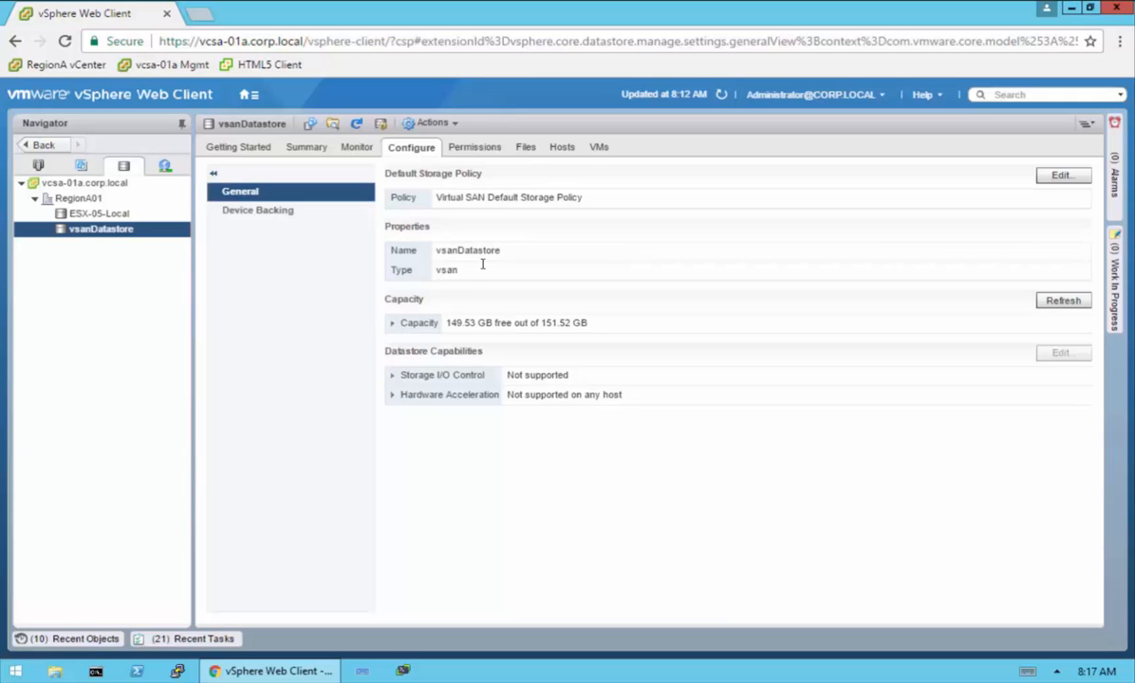
{"action": "left_click", "coordinate": [393, 324]}
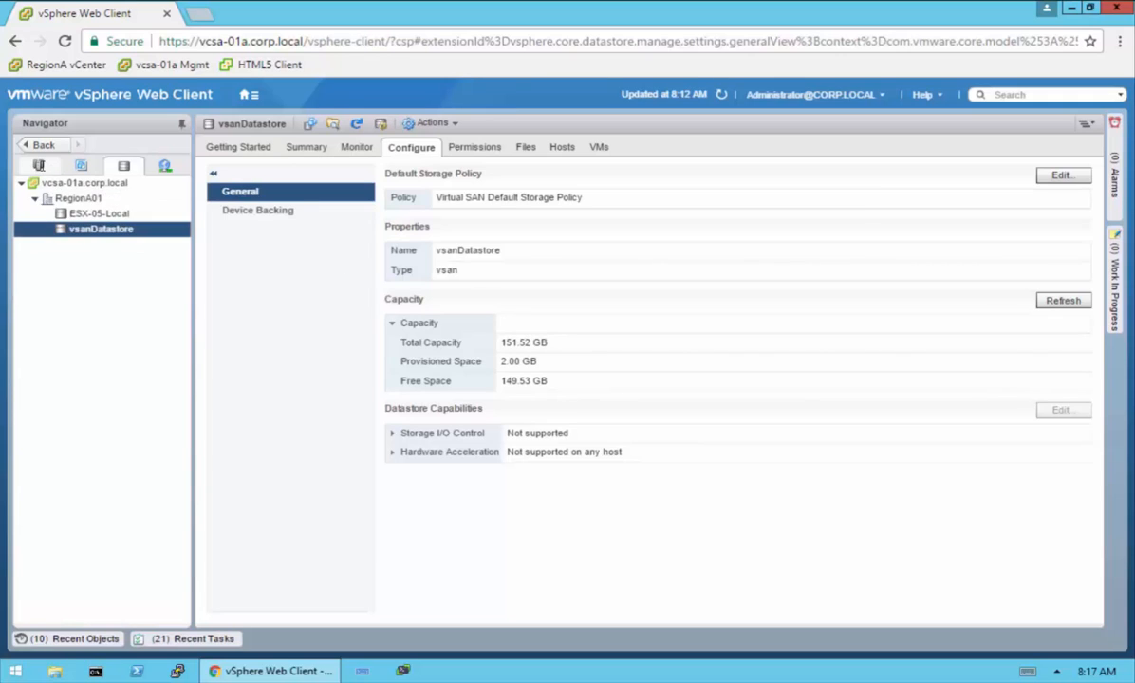
{"action": "left_click", "coordinate": [39, 165]}
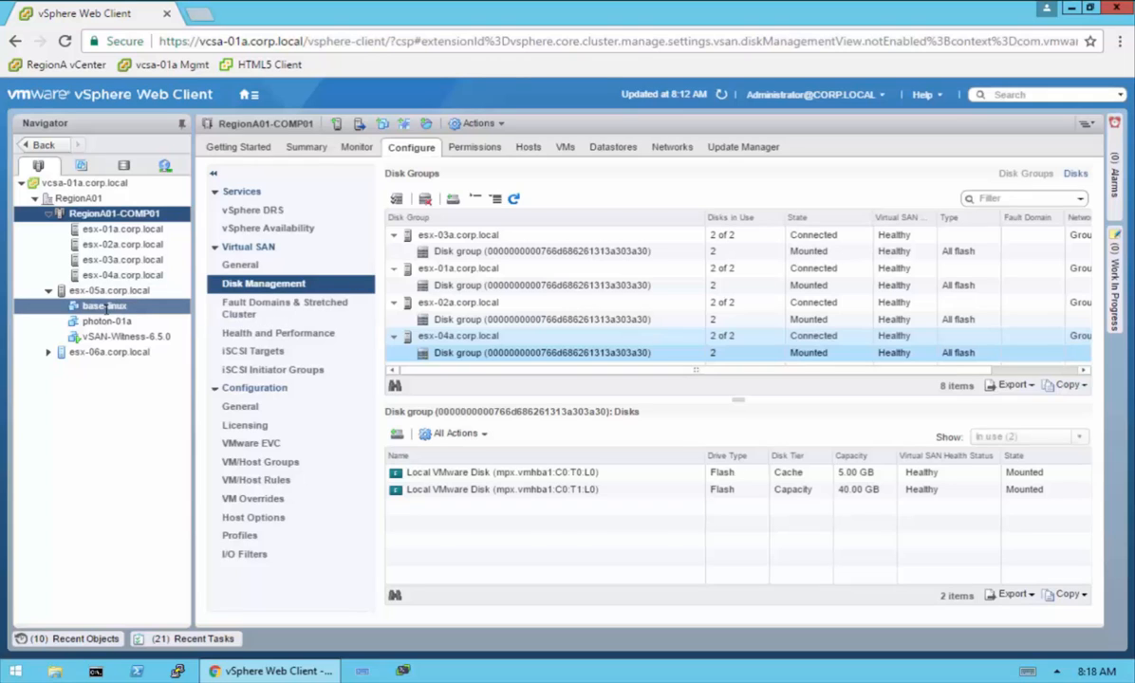
Start migrating the base-linux virtual machine, changing both compute resource and storage, with the RegionA01-COMP01 cluster as destination
{"action": "left_click", "coordinate": [109, 307]}
{"action": "right_click", "coordinate": [109, 307]}
{"action": "left_click", "coordinate": [142, 320]}
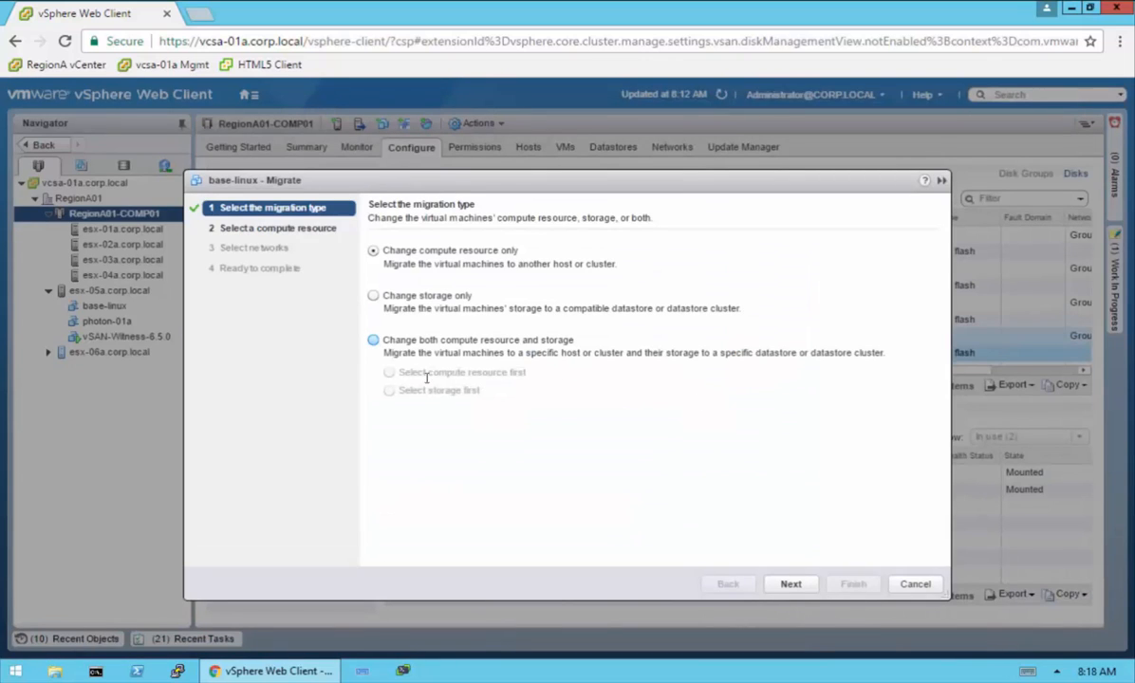
{"action": "left_click", "coordinate": [383, 353]}
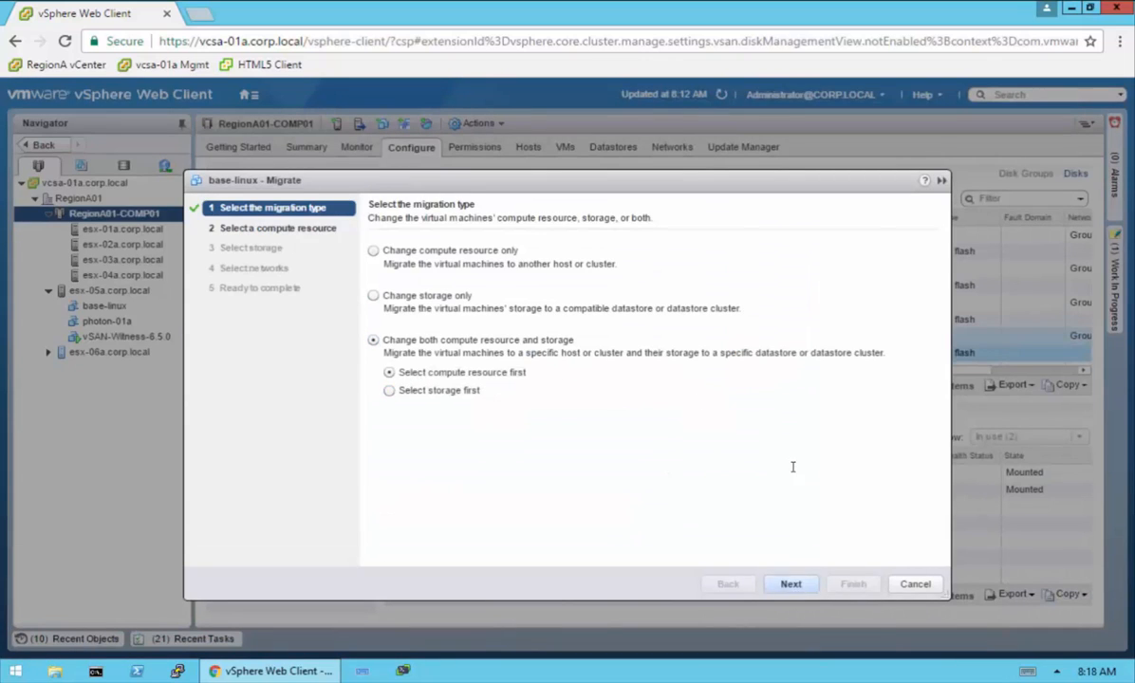
{"action": "left_click", "coordinate": [792, 584]}
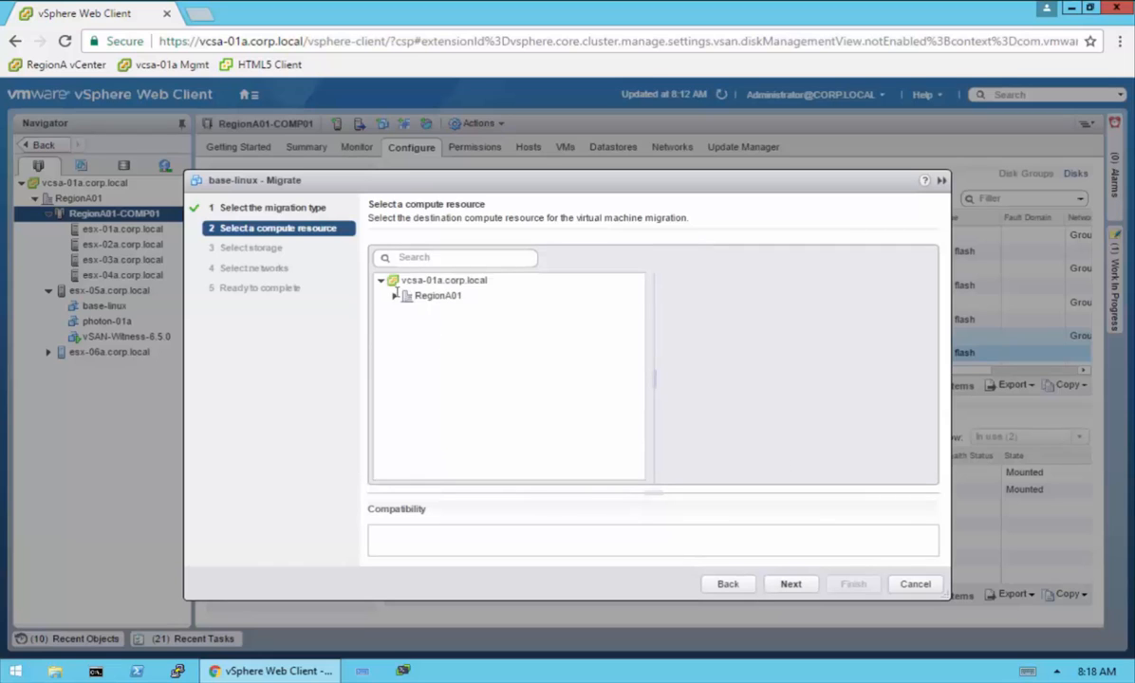
{"action": "left_click", "coordinate": [395, 295]}
{"action": "left_click", "coordinate": [436, 310]}
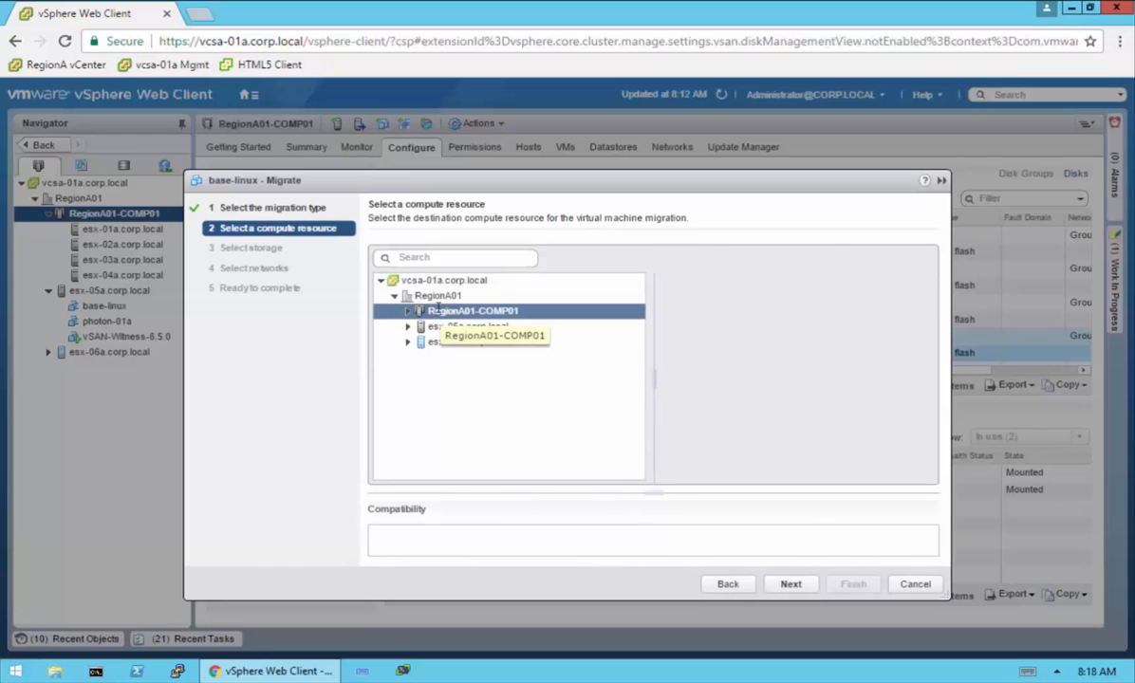
{"action": "left_click", "coordinate": [791, 584]}
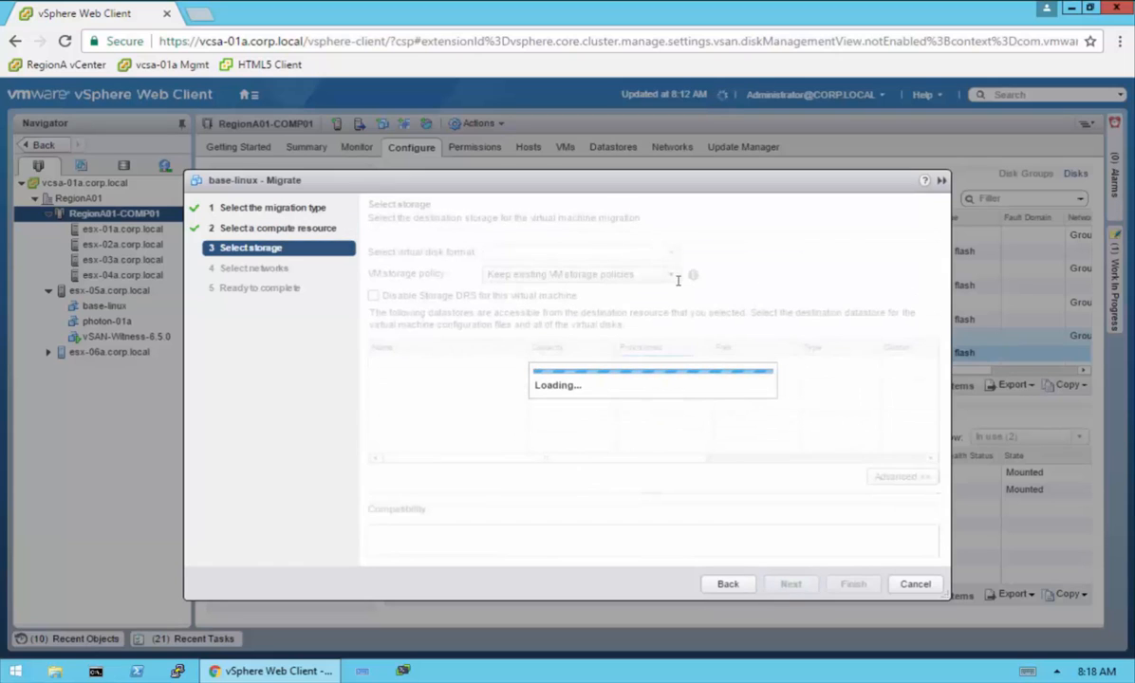
Assign the Virtual SAN Default Storage Policy on vsanDatastore, keep the VM-RegionA01-vDS-COMP network and finish the base-linux migration setup
{"action": "left_click", "coordinate": [673, 275]}
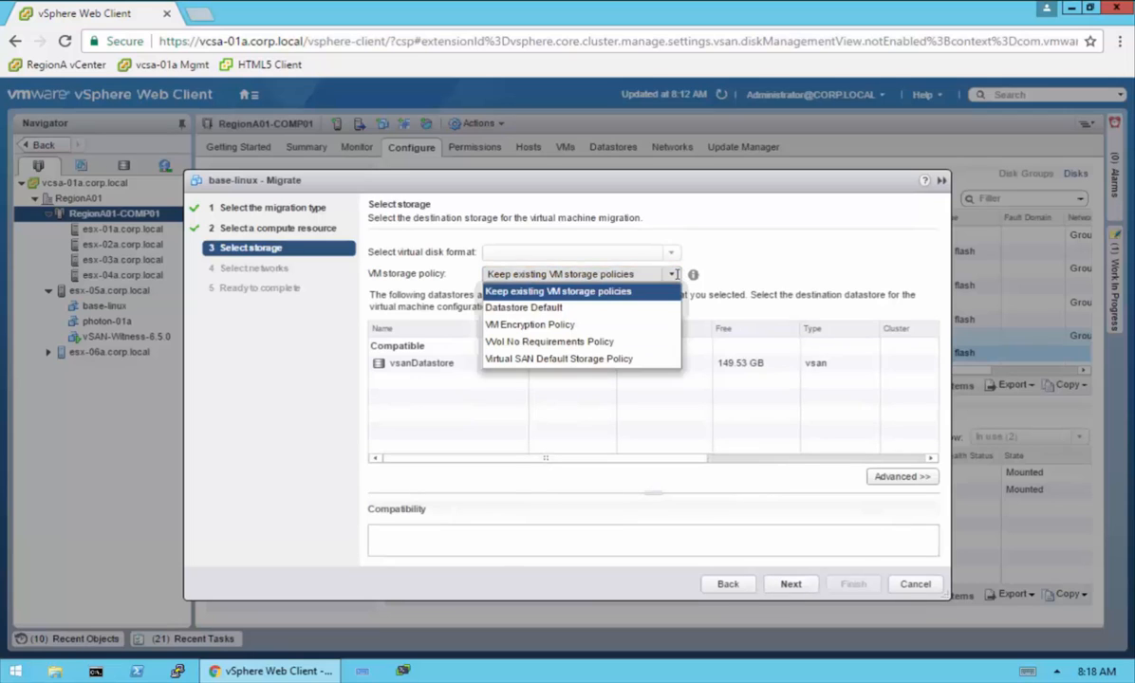
{"action": "left_click", "coordinate": [559, 359]}
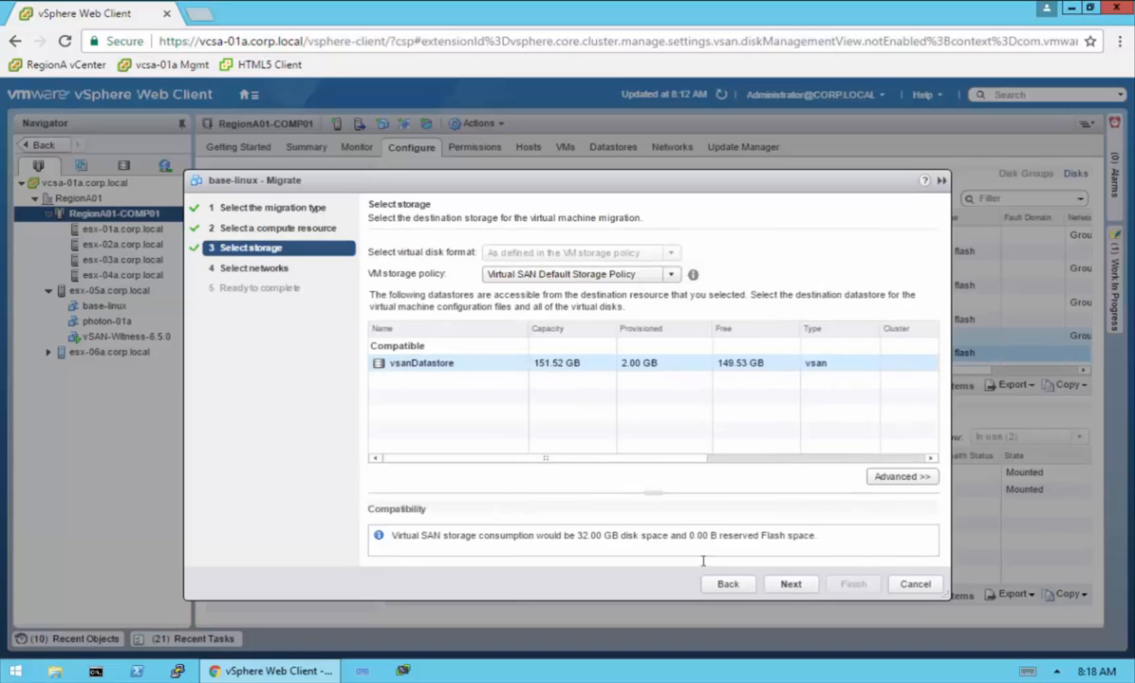
{"action": "left_click", "coordinate": [803, 585]}
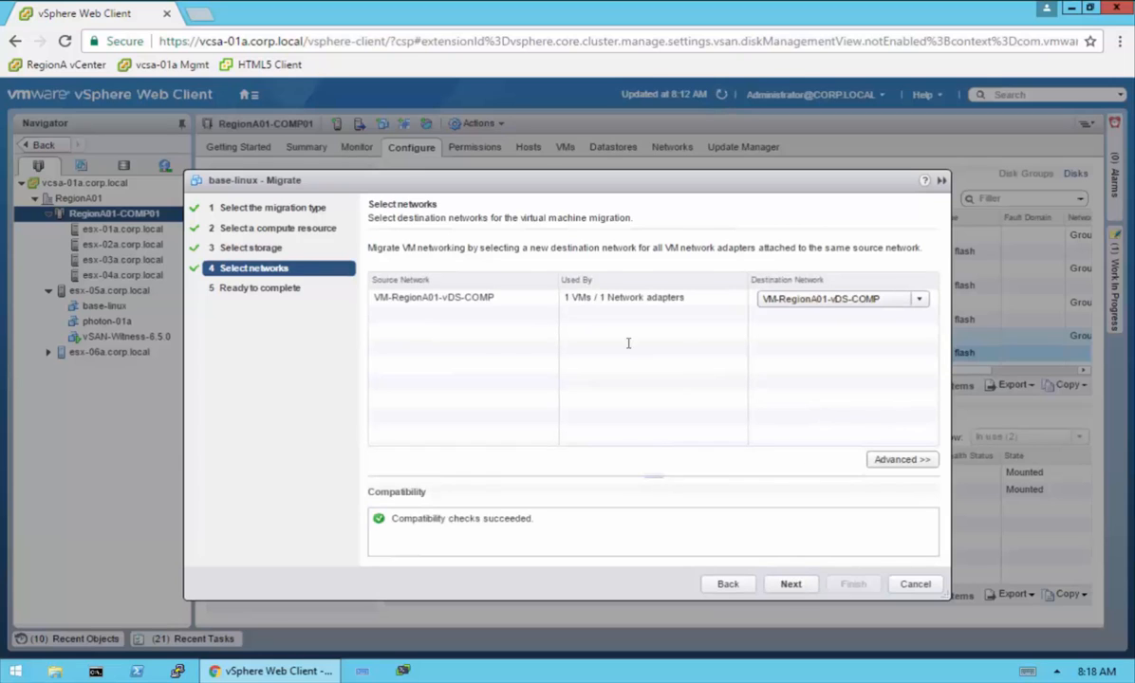
{"action": "left_click", "coordinate": [791, 585]}
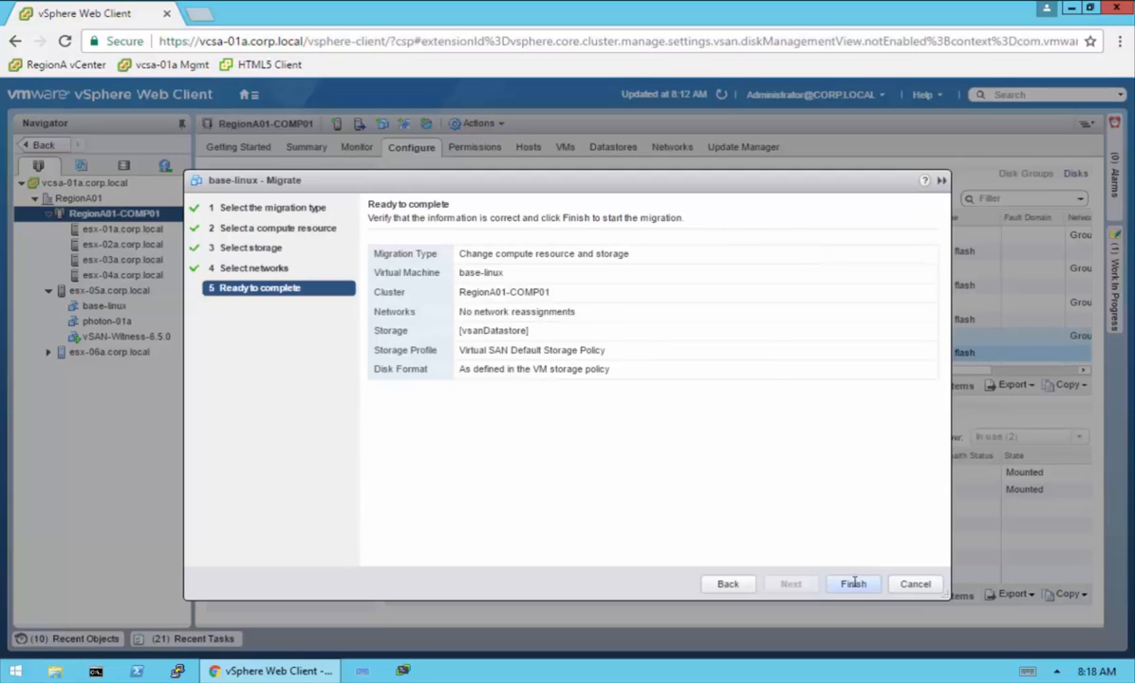
{"action": "left_click", "coordinate": [854, 584]}
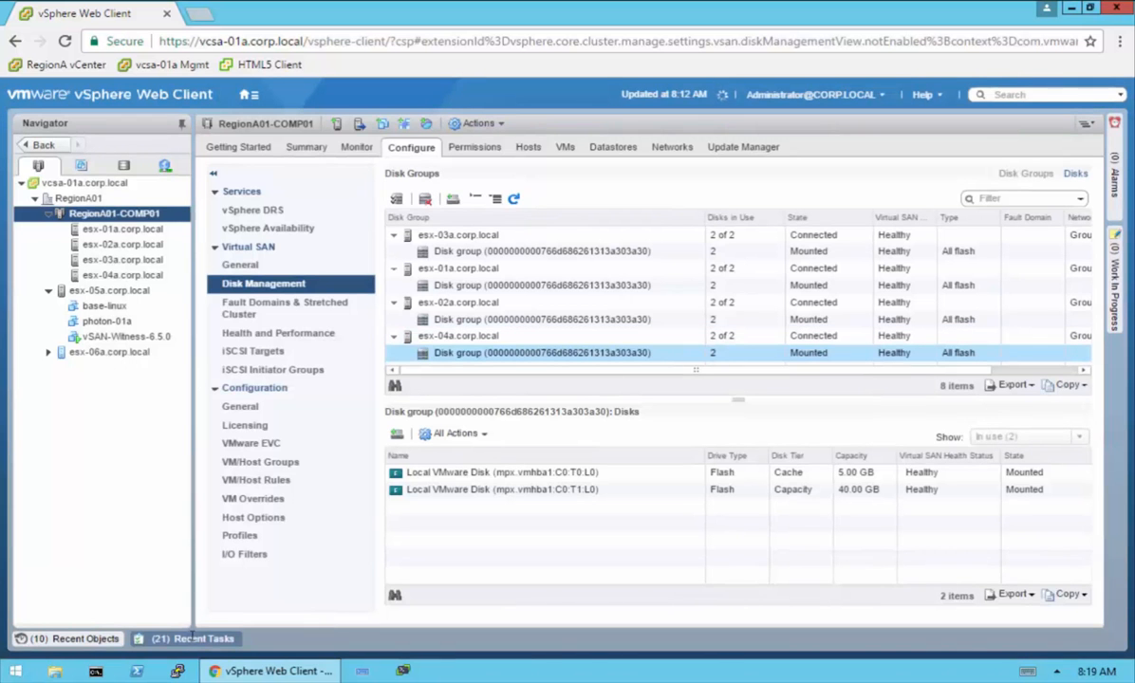
Check the base-linux relocation task, and refresh the cluster's list of Virtual SAN virtual objects
{"action": "left_click", "coordinate": [193, 638]}
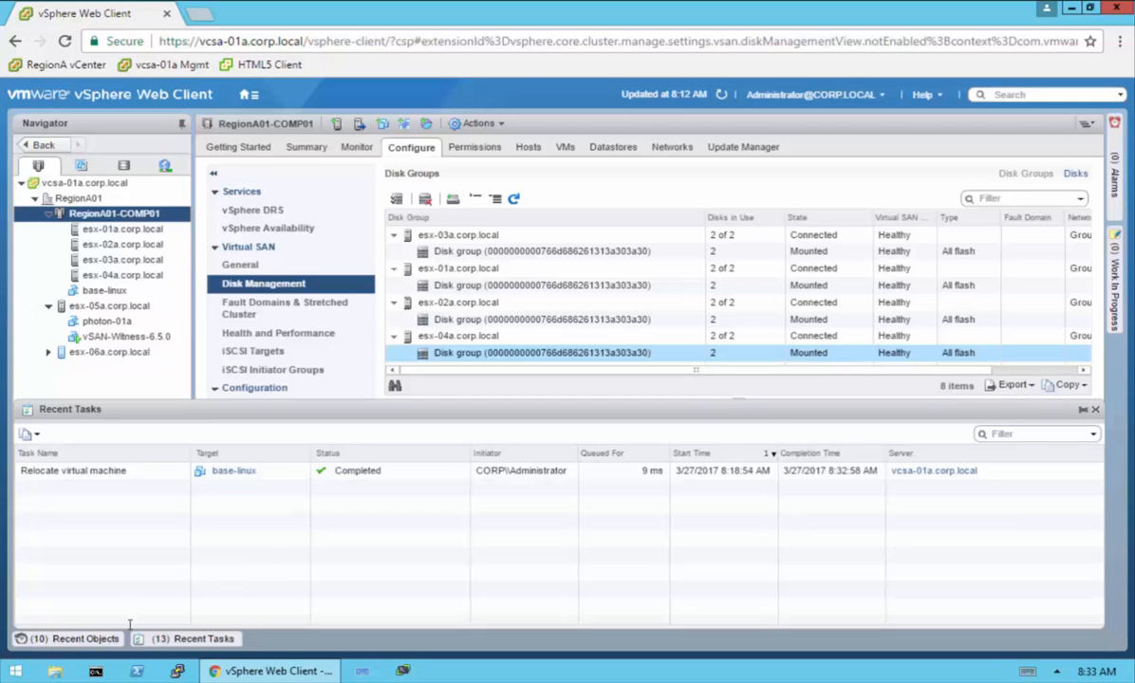
{"action": "left_click", "coordinate": [189, 639]}
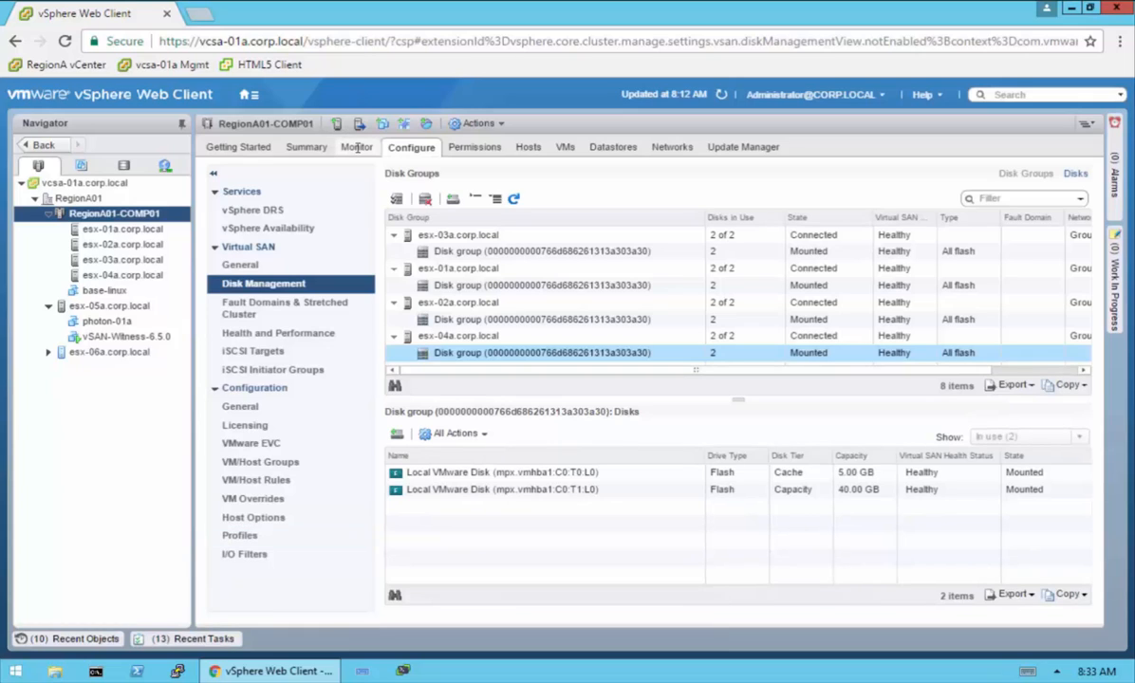
{"action": "left_click", "coordinate": [357, 148]}
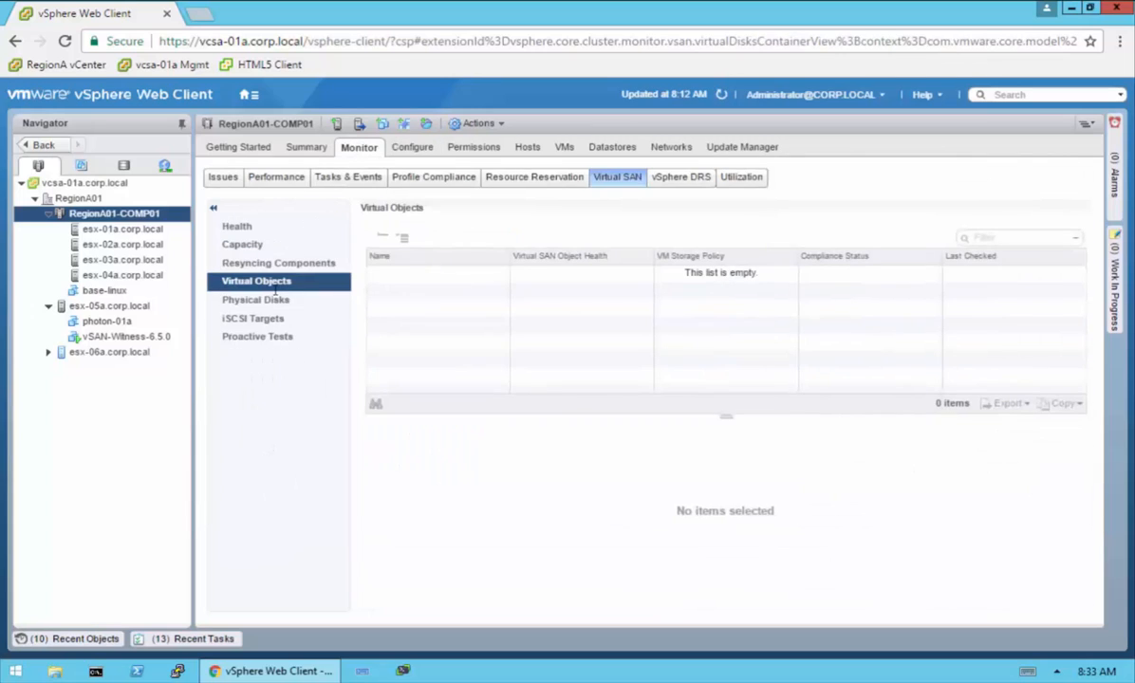
{"action": "left_click", "coordinate": [723, 94]}
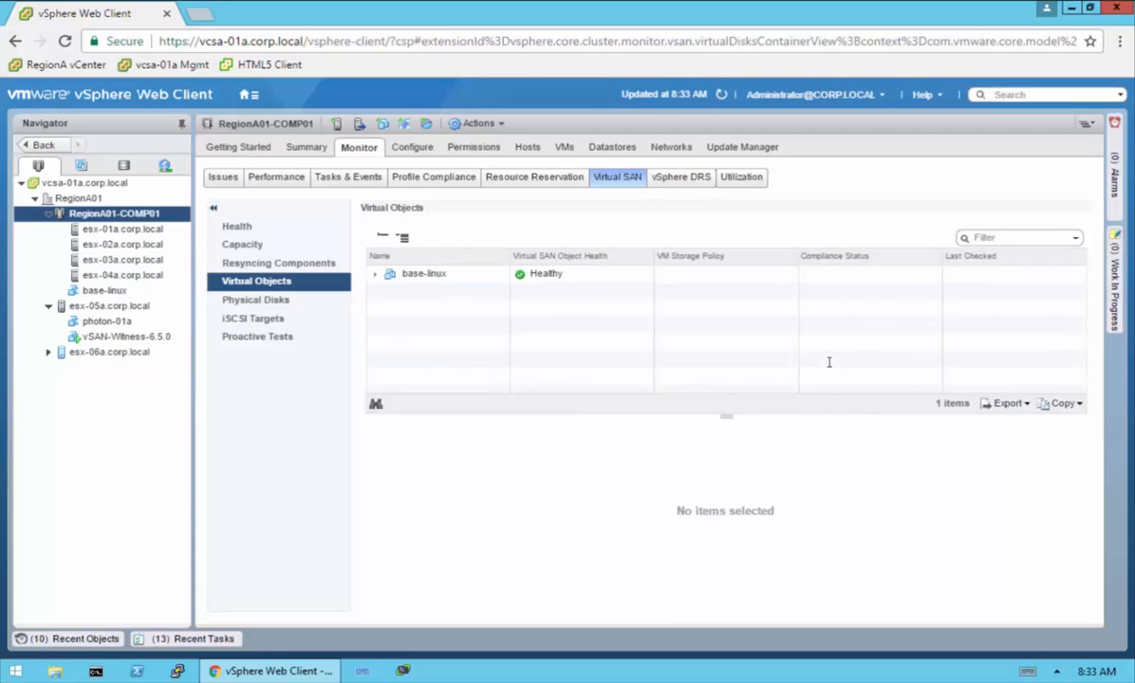
Examine the physical disk placement of base-linux's VM Home and Hard disk 1 objects
{"action": "left_click", "coordinate": [375, 274]}
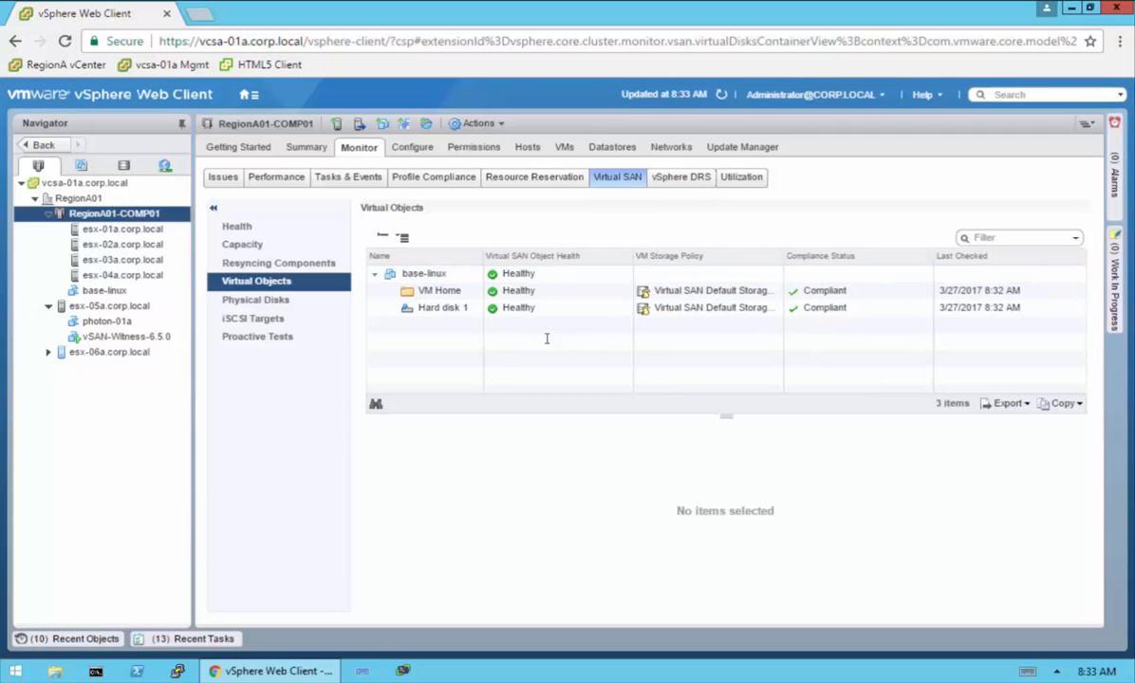
{"action": "left_click", "coordinate": [458, 293]}
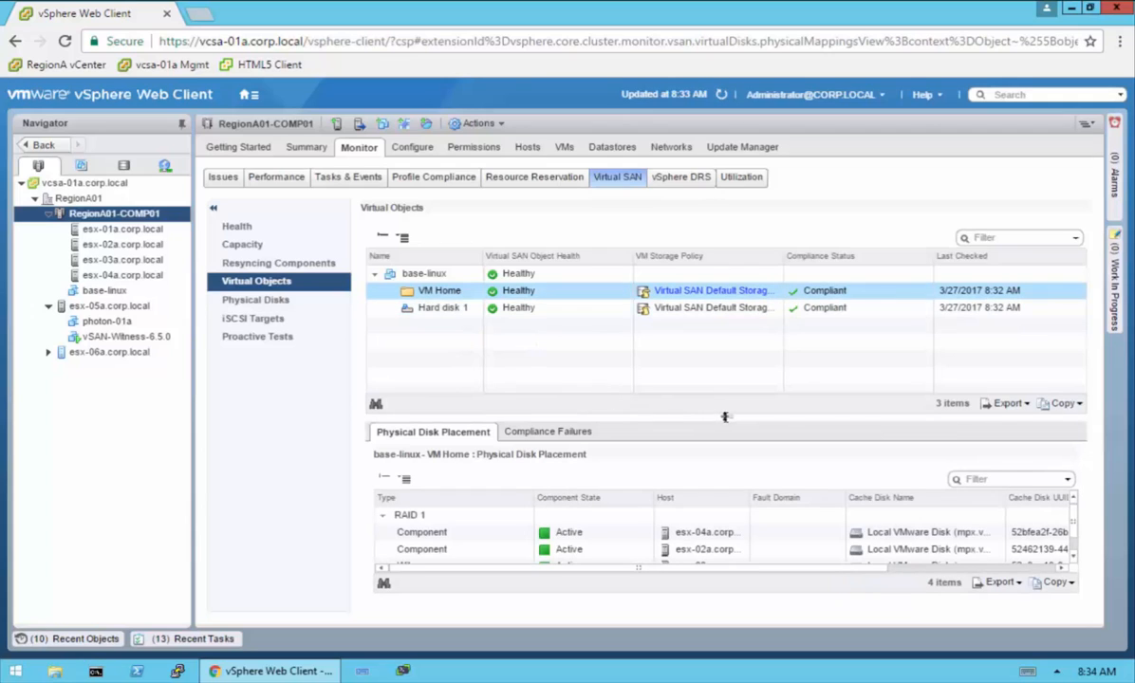
{"action": "left_click_drag", "start_coordinate": [725, 417], "coordinate": [713, 329]}
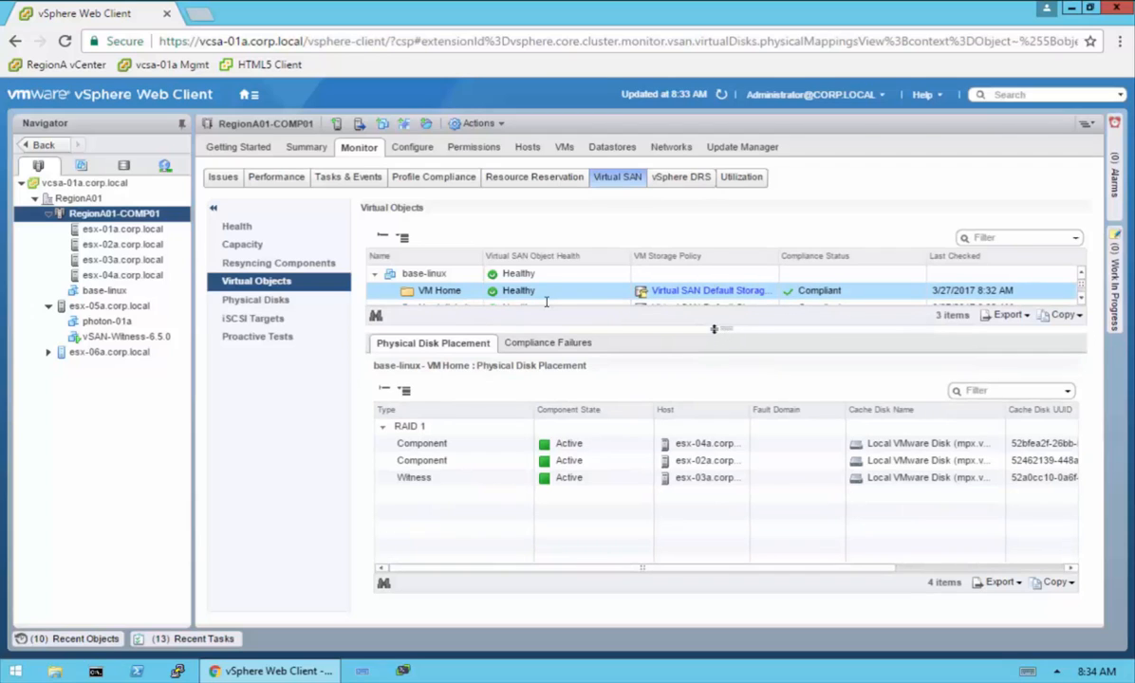
{"action": "left_click", "coordinate": [509, 472]}
{"action": "left_click", "coordinate": [1081, 298]}
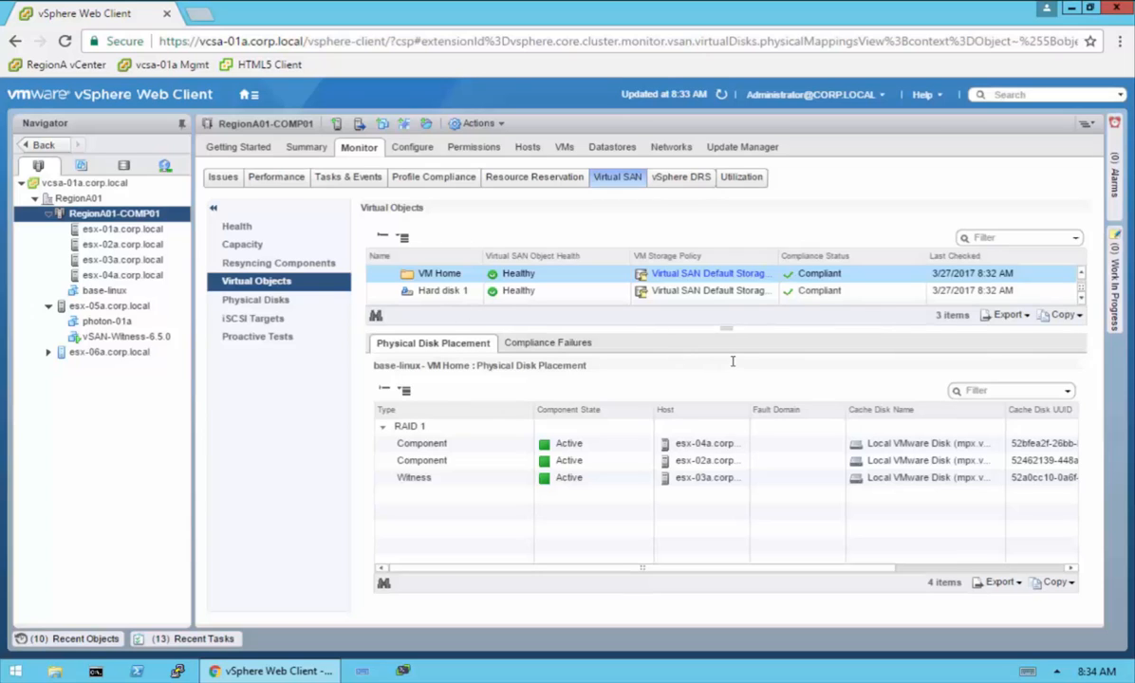
{"action": "key", "text": "Down"}
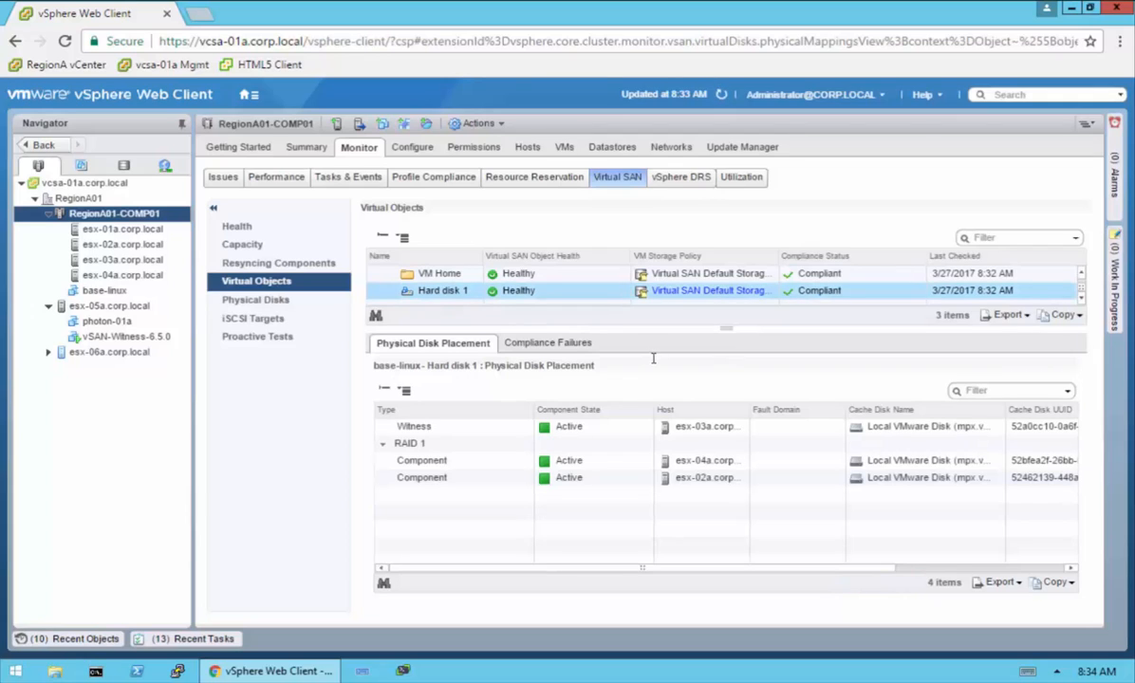
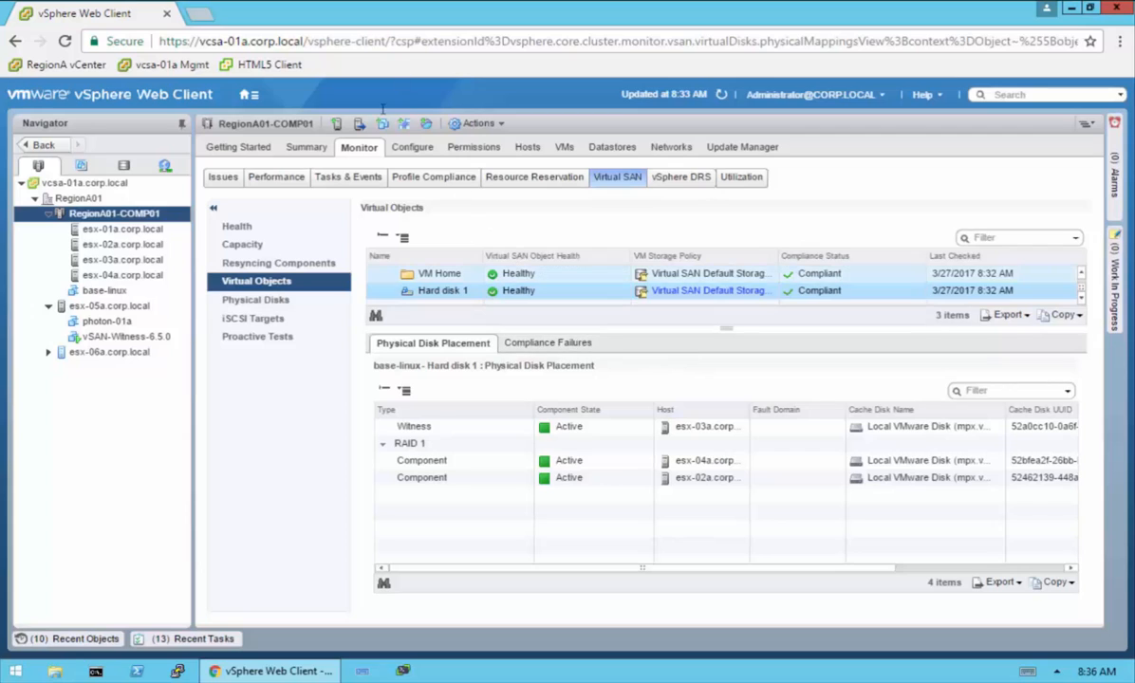
Go to the VM storage policies from the home page and select the Virtual SAN Default Storage Policy
{"action": "left_click", "coordinate": [243, 93]}
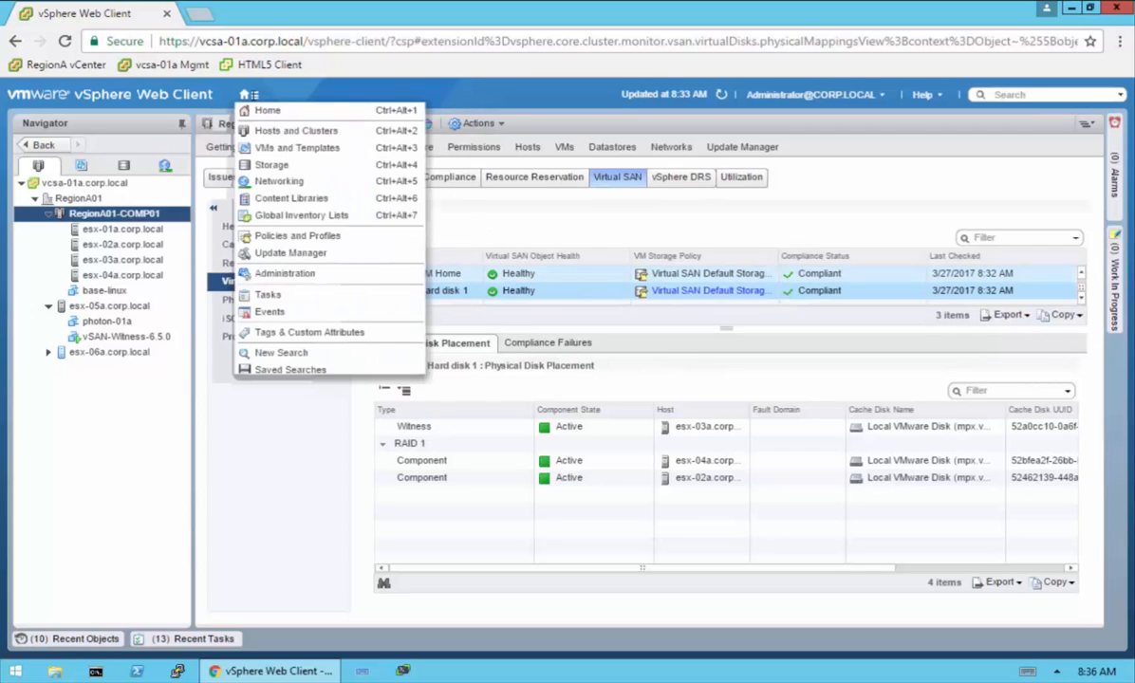
{"action": "left_click", "coordinate": [268, 110]}
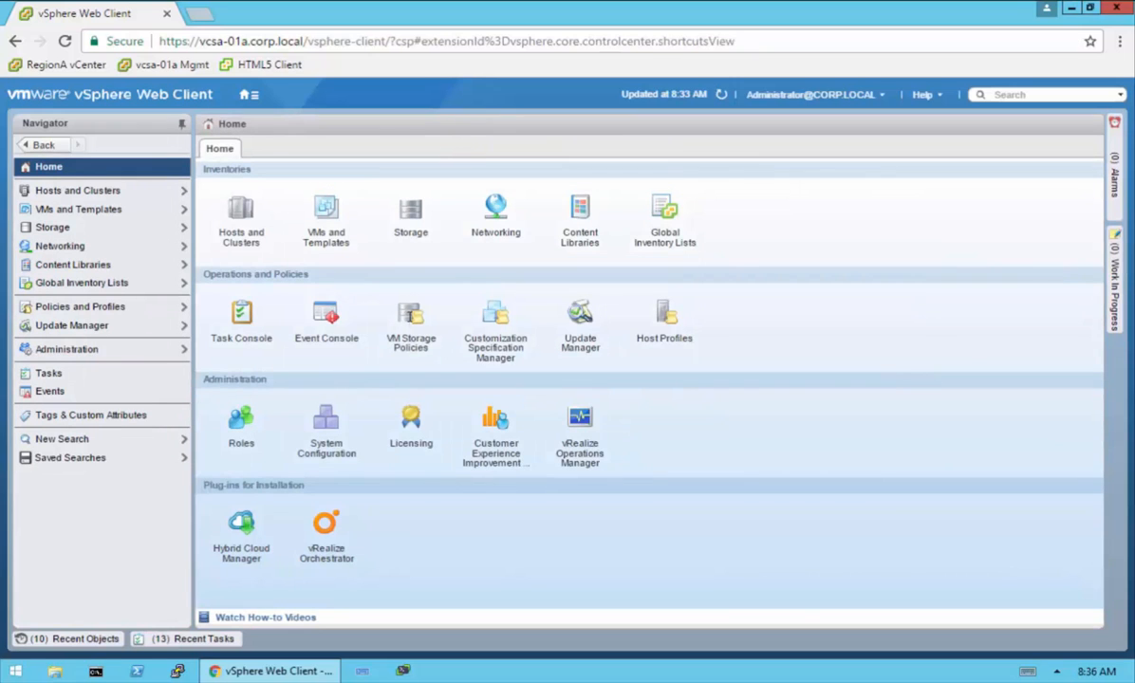
{"action": "left_click", "coordinate": [410, 317]}
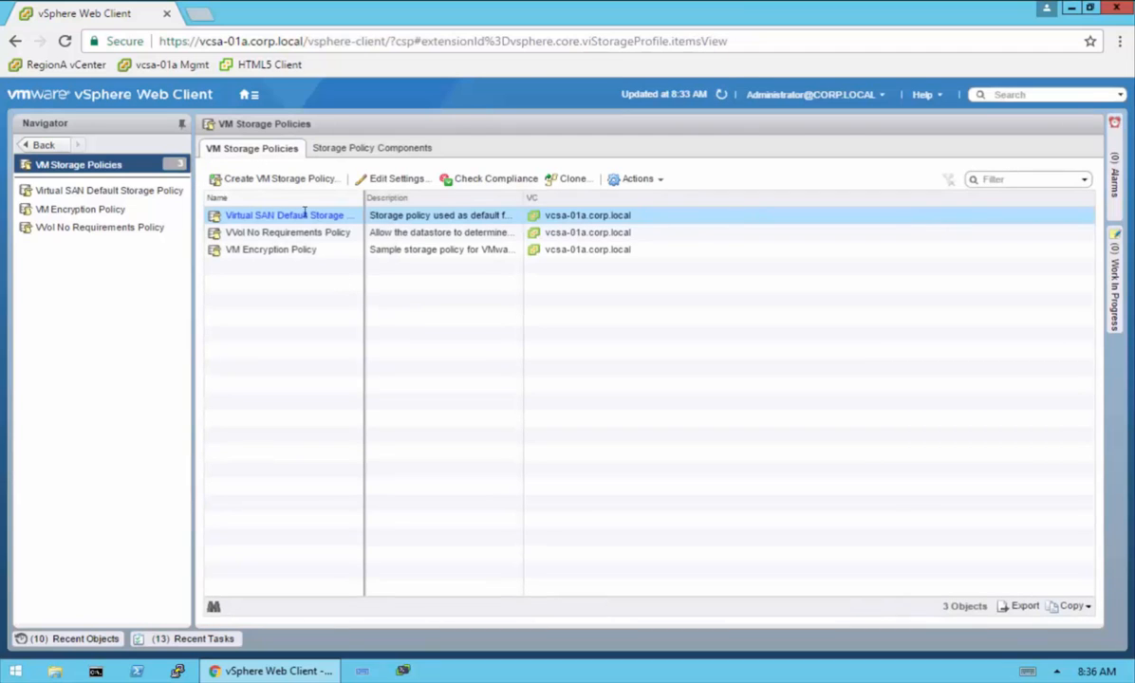
{"action": "left_click", "coordinate": [251, 216]}
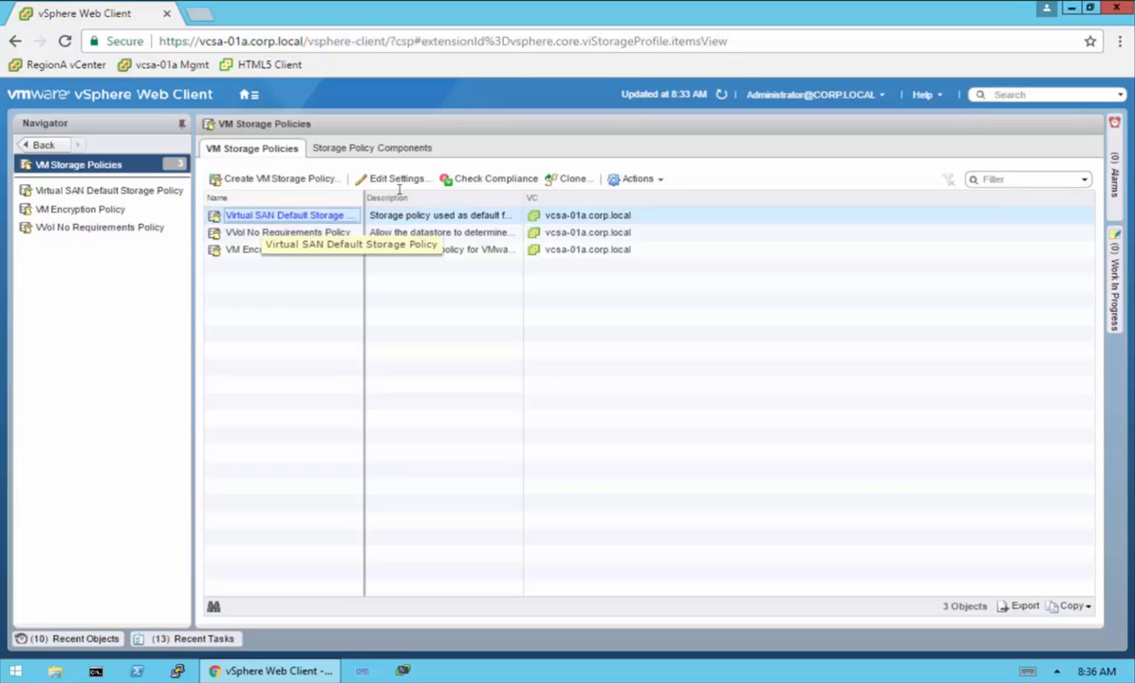
Examine the default policy's Rule-set 1 settings, the help for its rules and the additional rule options, and leave without saving
{"action": "left_click", "coordinate": [400, 181]}
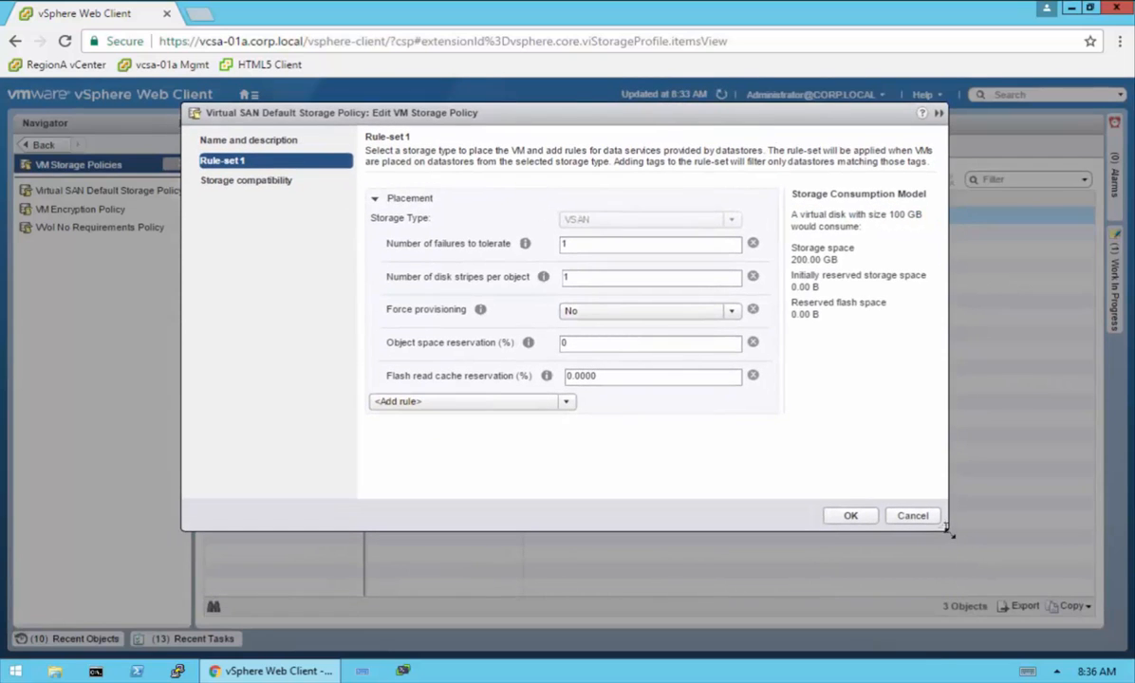
{"action": "left_click_drag", "start_coordinate": [950, 534], "coordinate": [967, 617]}
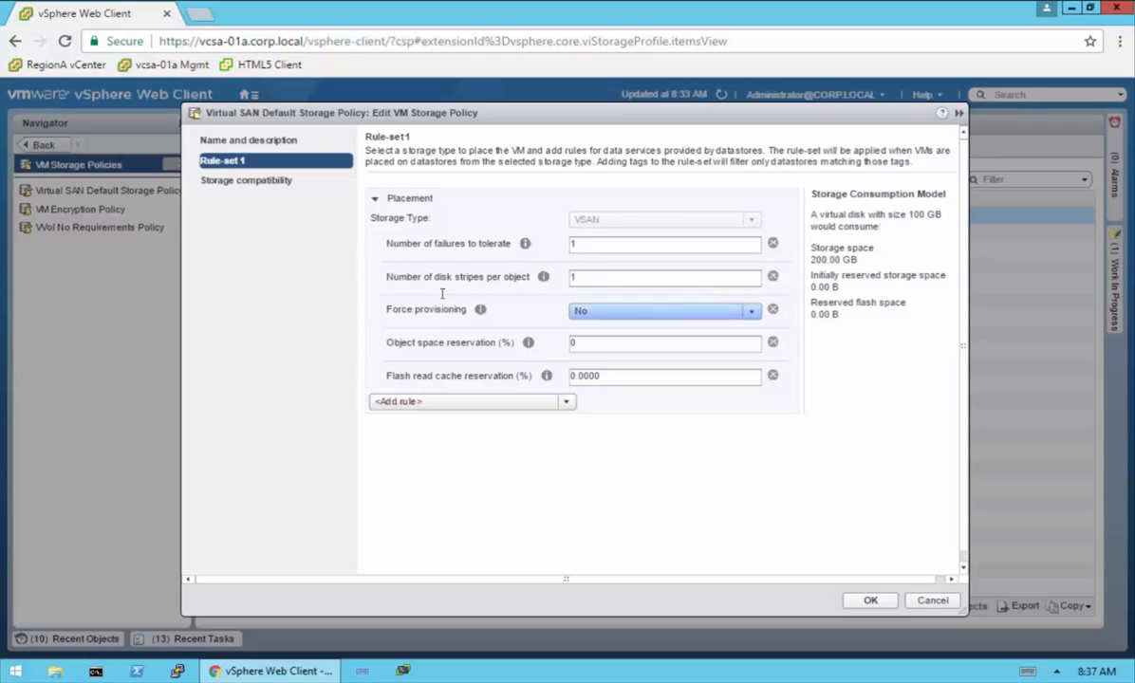
{"action": "left_click", "coordinate": [543, 277]}
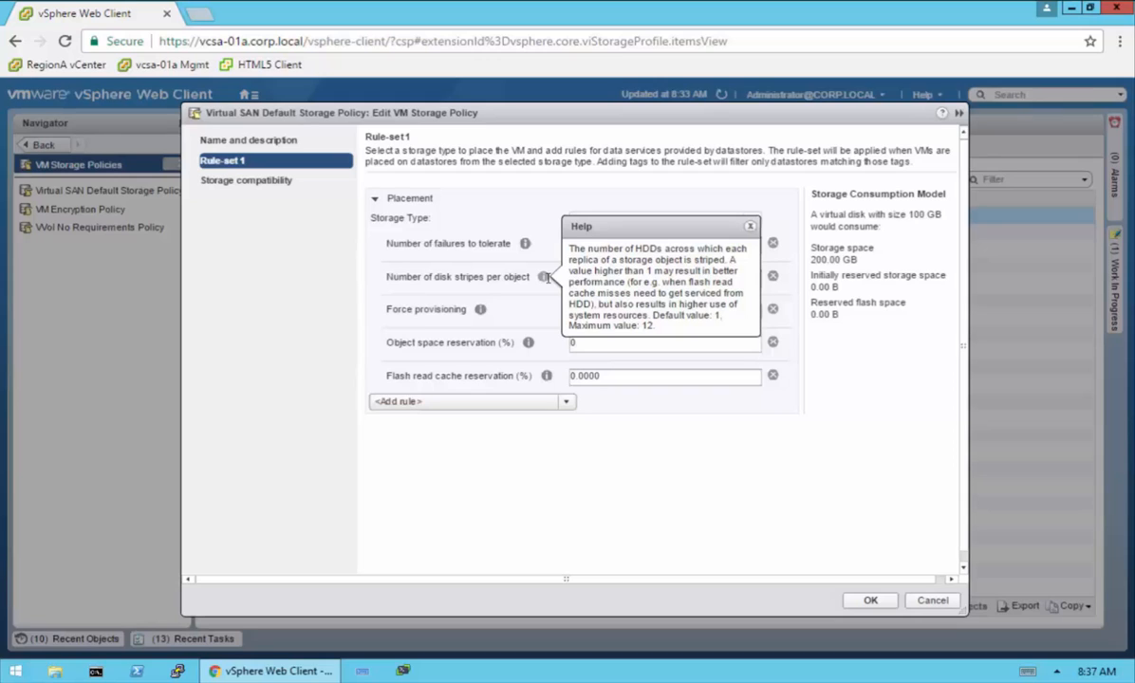
{"action": "left_click", "coordinate": [370, 310]}
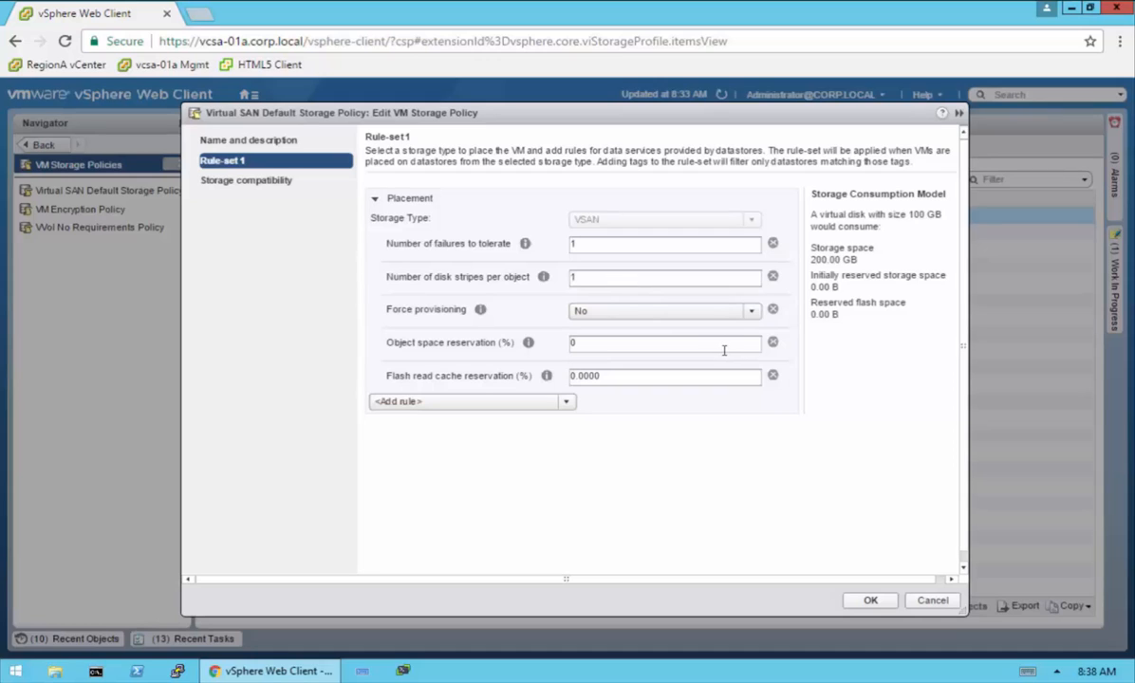
{"action": "left_click", "coordinate": [481, 311]}
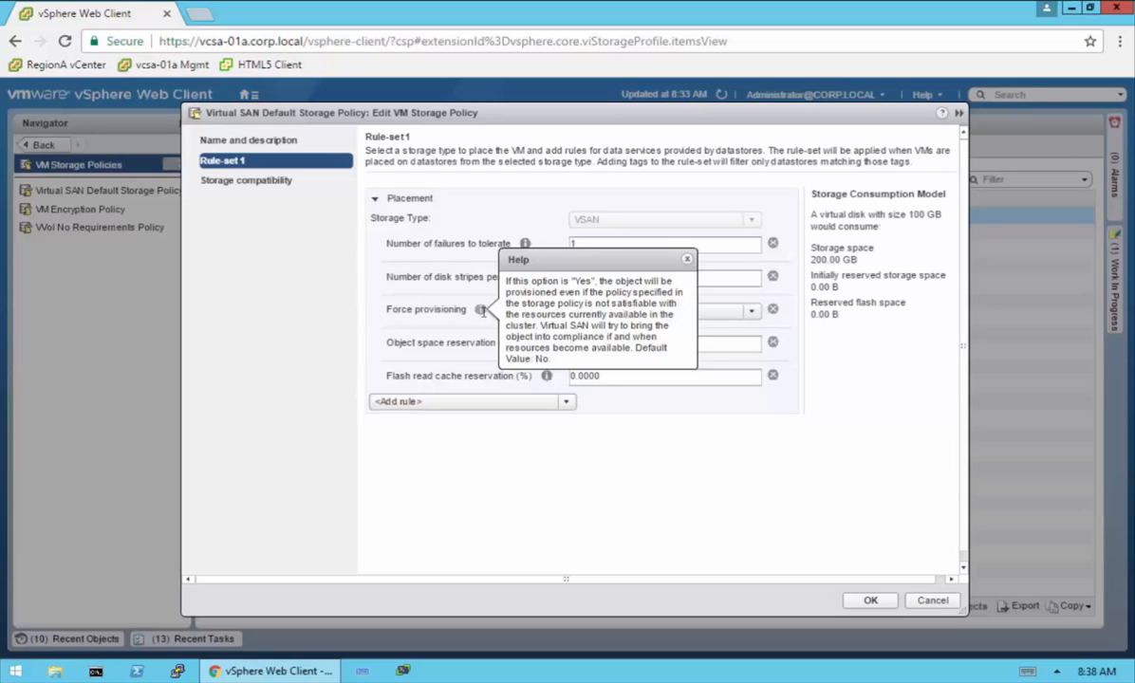
{"action": "left_click", "coordinate": [444, 309]}
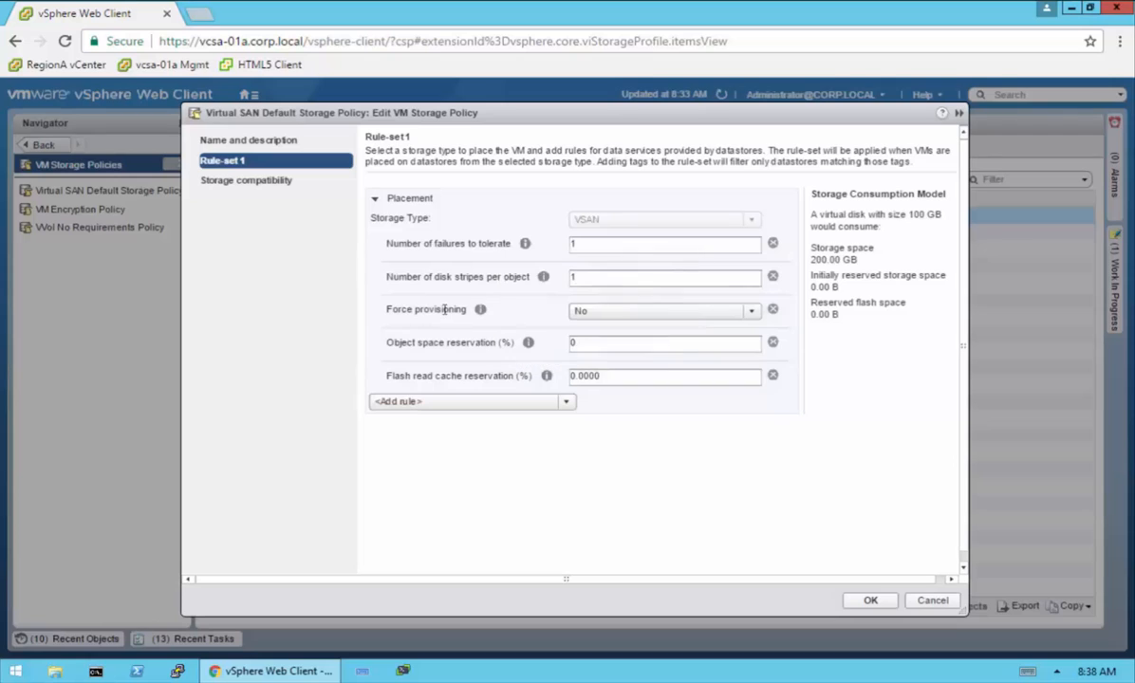
{"action": "left_click", "coordinate": [528, 342]}
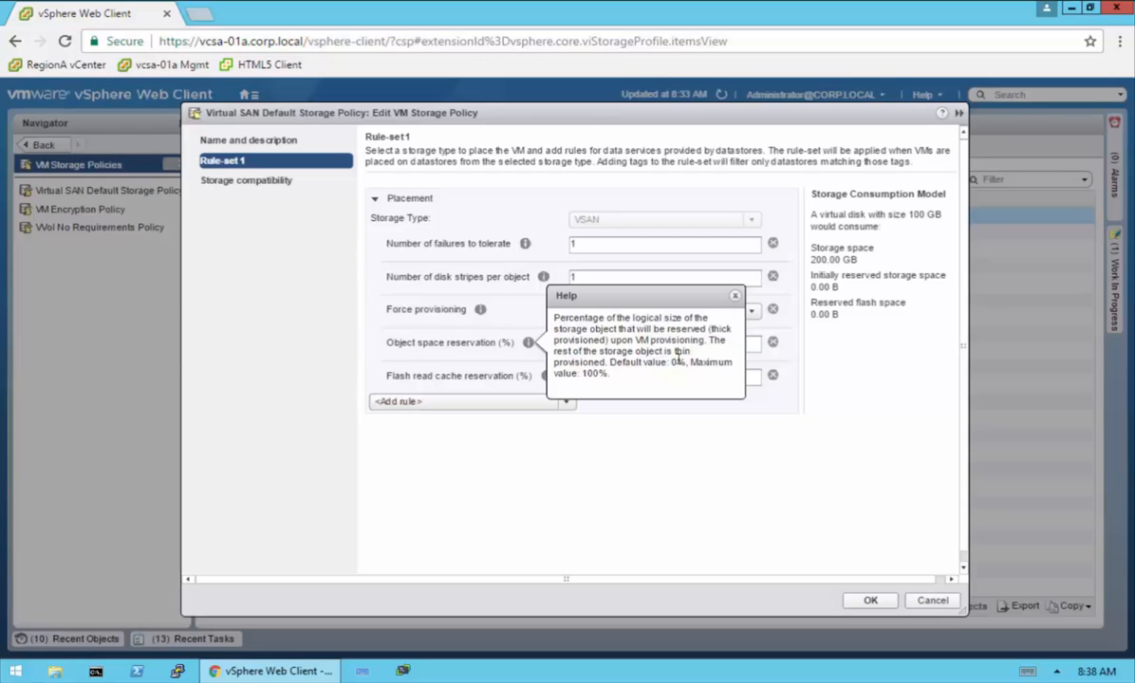
{"action": "left_click", "coordinate": [608, 433]}
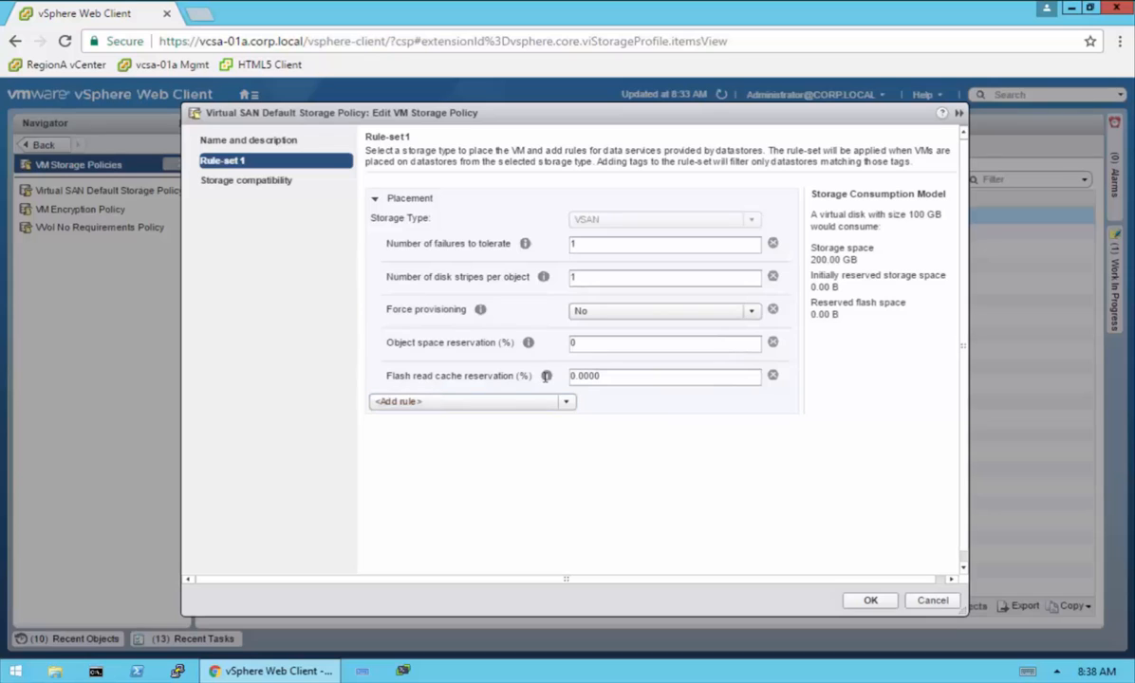
{"action": "mouse_move", "coordinate": [546, 376]}
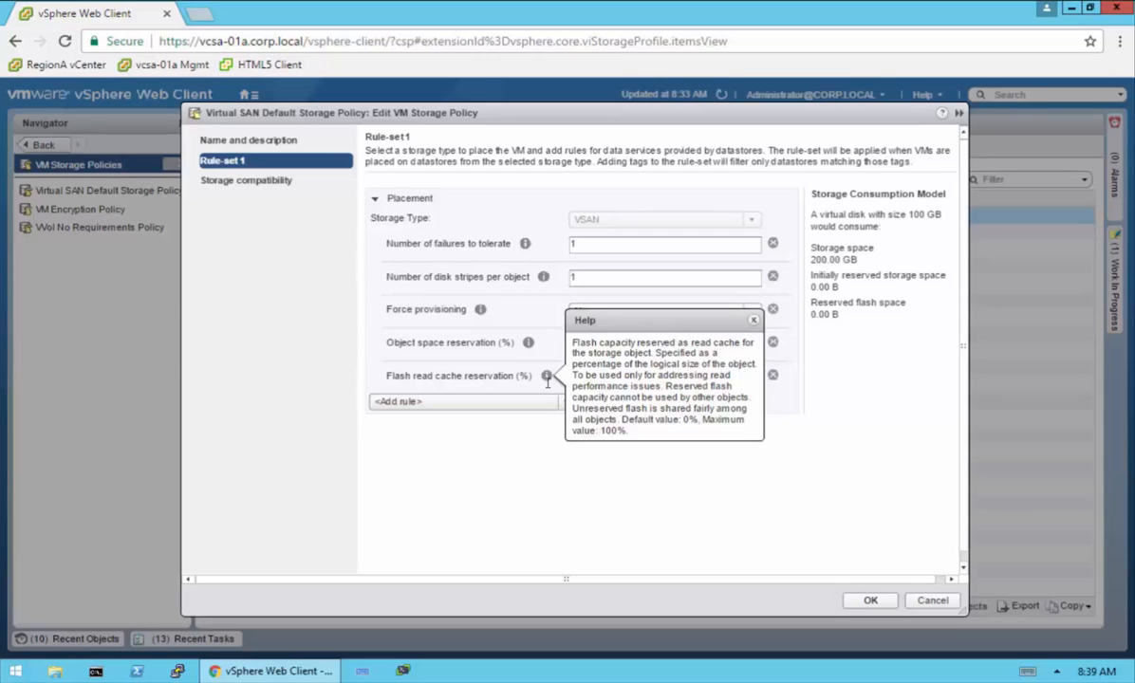
{"action": "left_click", "coordinate": [529, 436]}
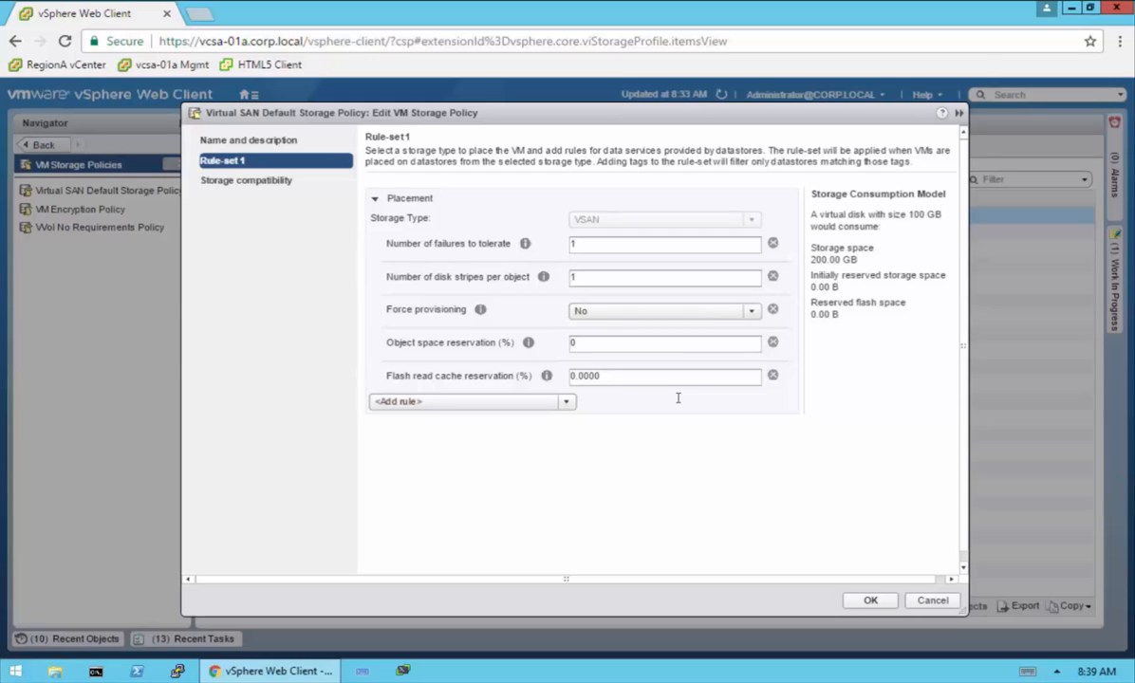
{"action": "left_click", "coordinate": [565, 403]}
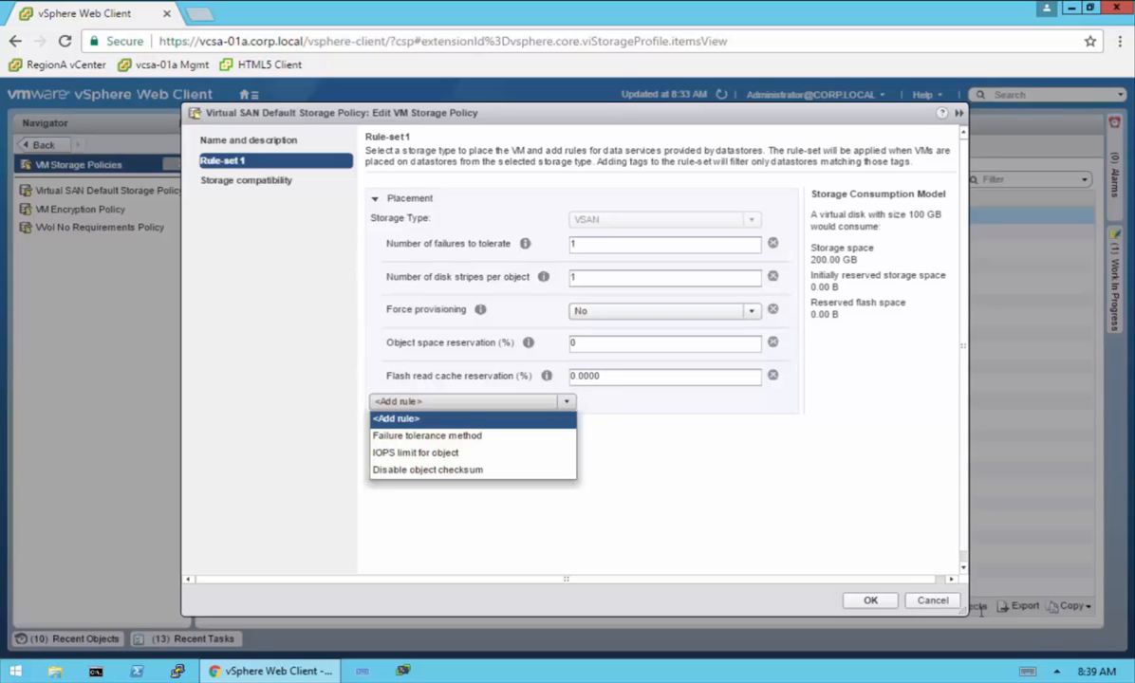
{"action": "left_click", "coordinate": [932, 601]}
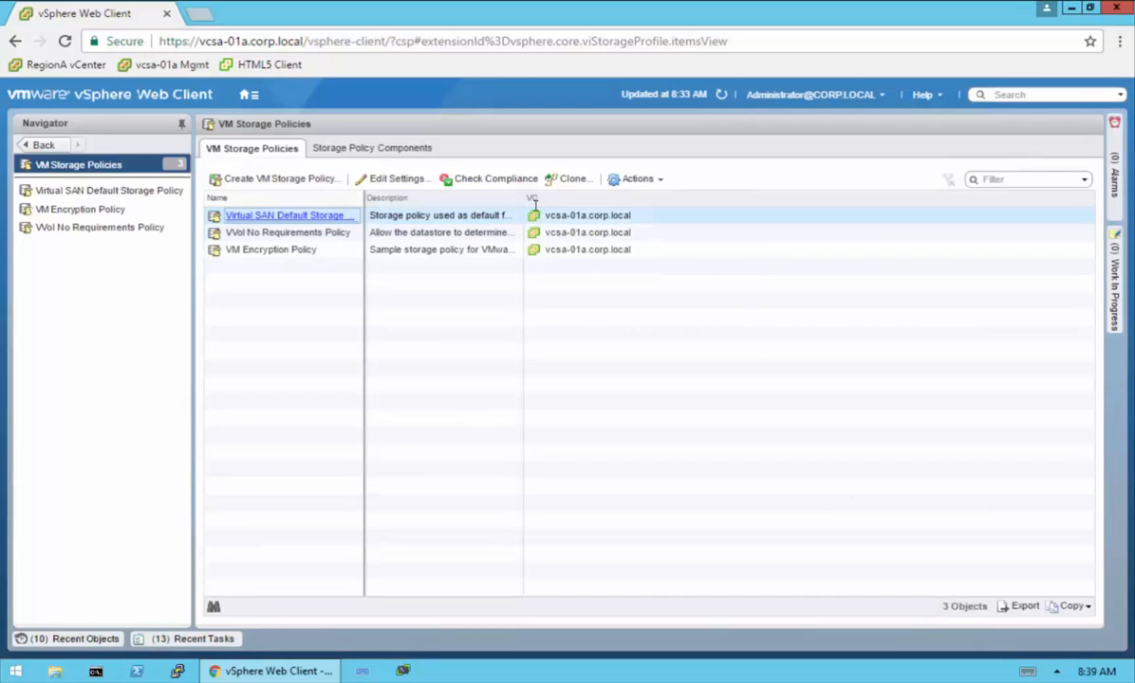
Start cloning the Virtual SAN Default Storage Policy under the name New vSAN Policy
{"action": "left_click", "coordinate": [574, 179]}
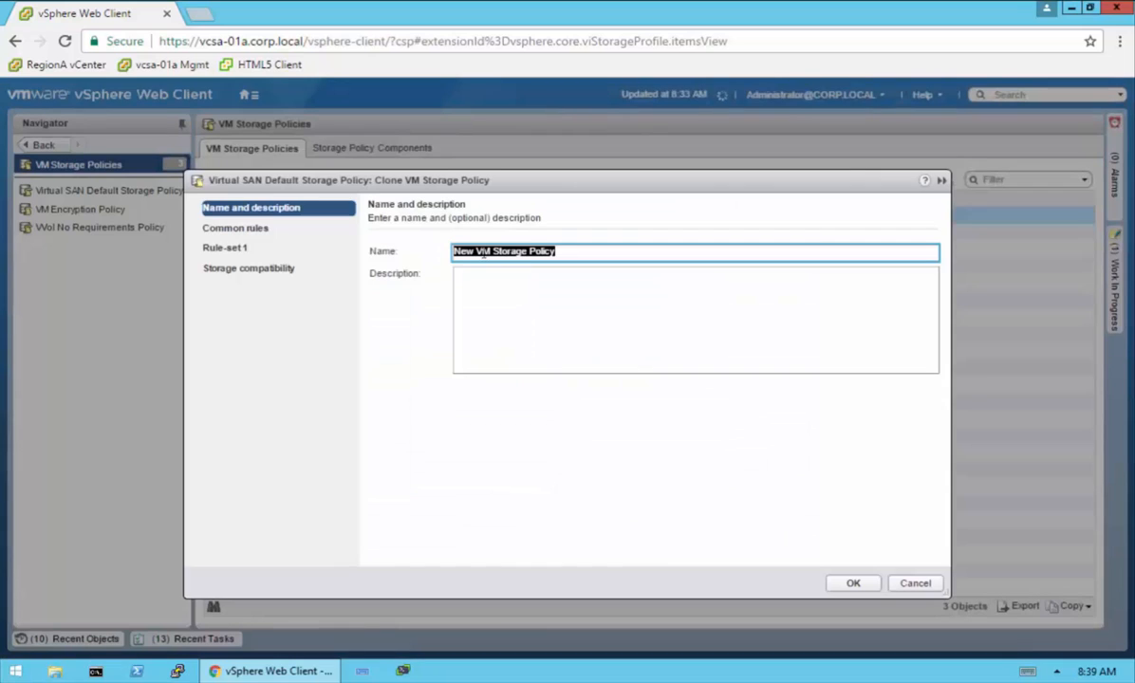
{"action": "left_click_drag", "start_coordinate": [479, 251], "coordinate": [515, 252]}
{"action": "type", "text": "vSAN"}
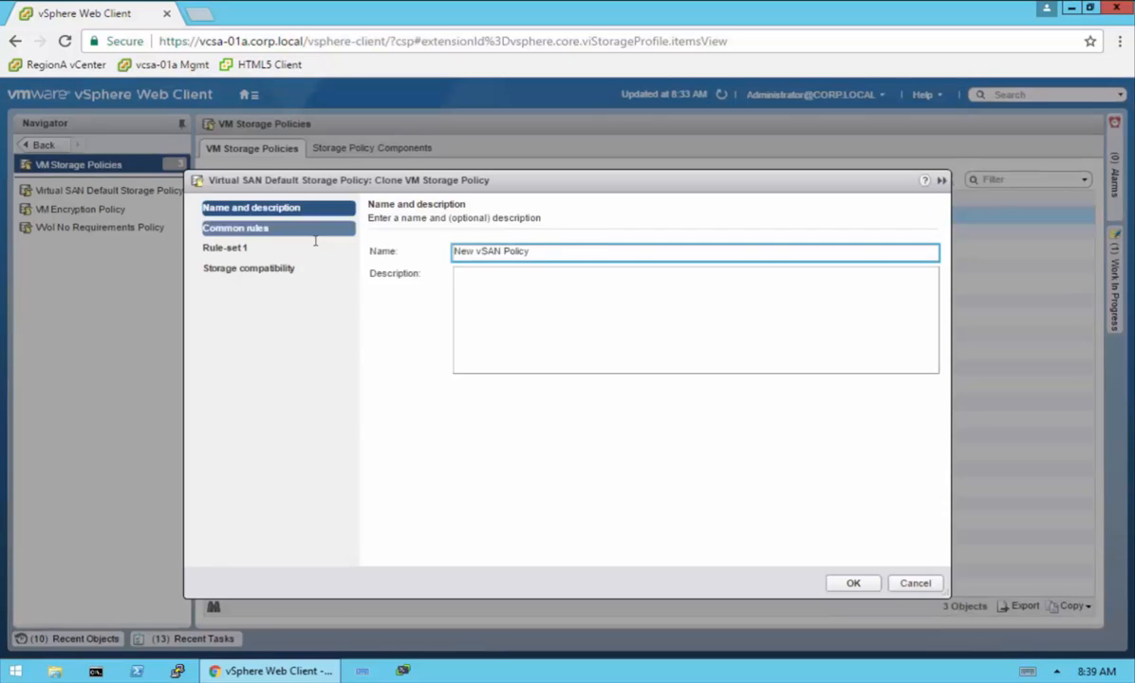
Read the common rules help for the cloned policy, and open its Rule-set 1 in an enlarged dialog
{"action": "left_click", "coordinate": [314, 234]}
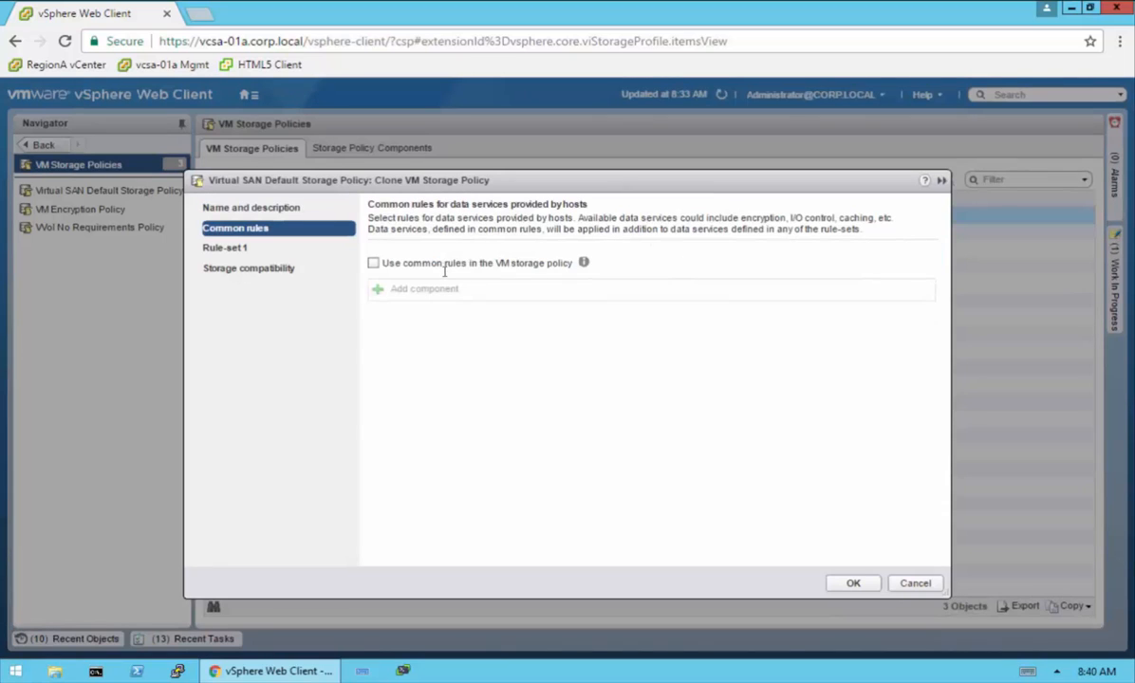
{"action": "left_click", "coordinate": [584, 263]}
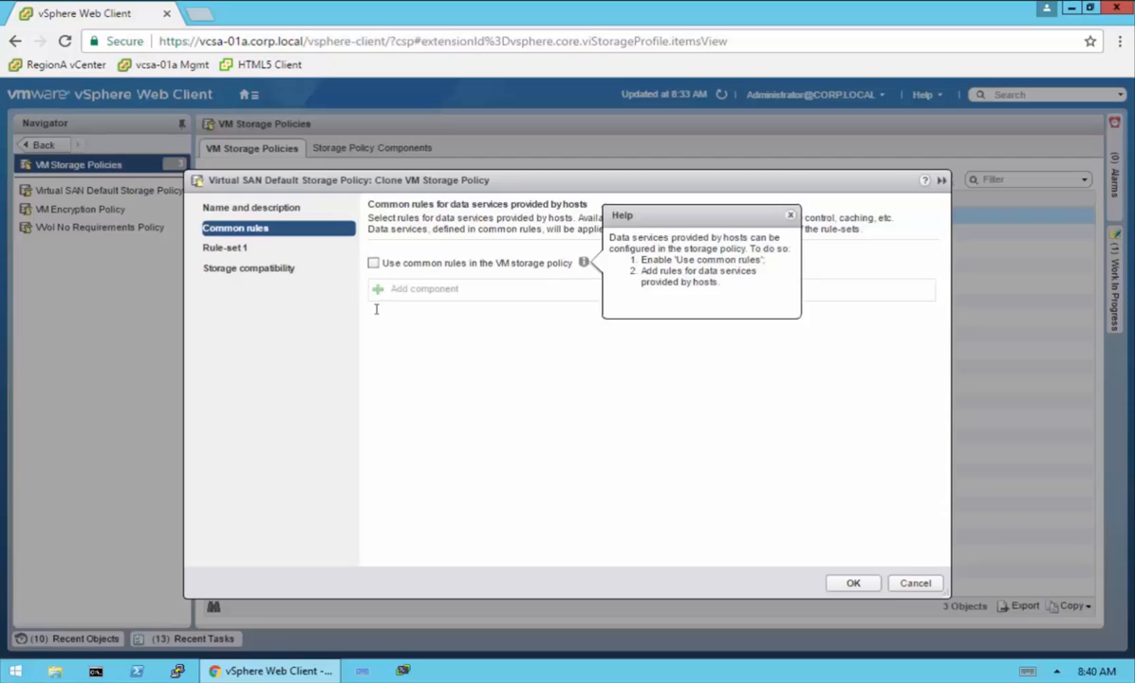
{"action": "left_click", "coordinate": [519, 317]}
{"action": "left_click", "coordinate": [231, 246]}
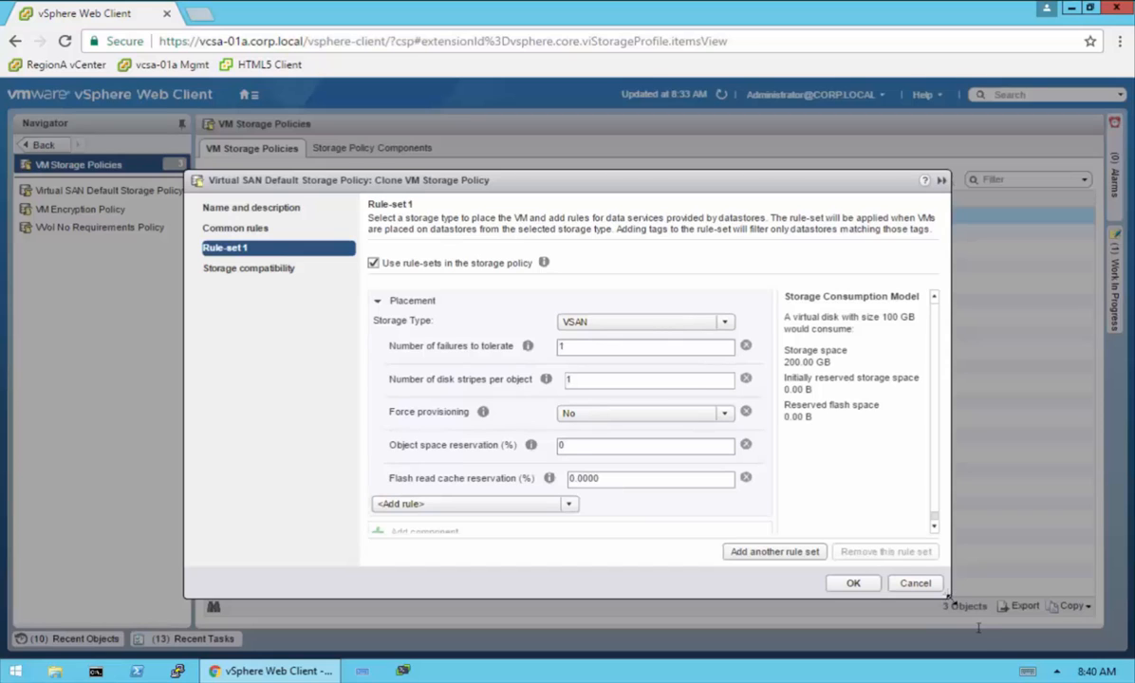
{"action": "left_click_drag", "start_coordinate": [951, 598], "coordinate": [997, 640]}
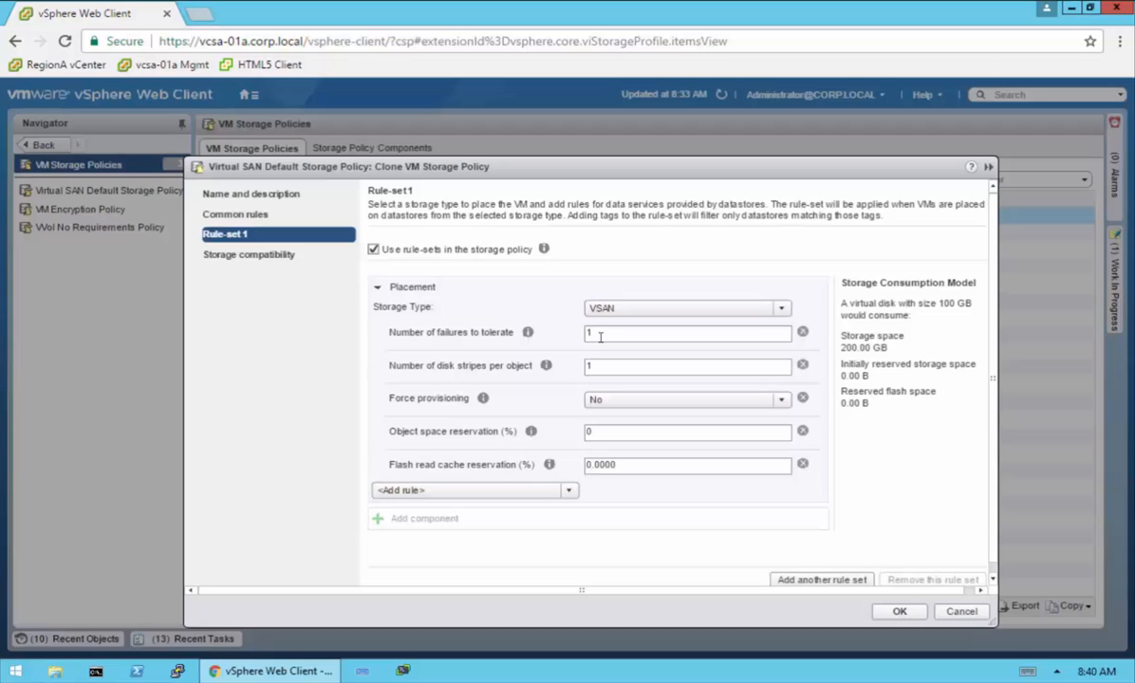
Try to save the cloned policy with 4 failures to tolerate, and set the number back to 1
{"action": "left_click", "coordinate": [606, 334]}
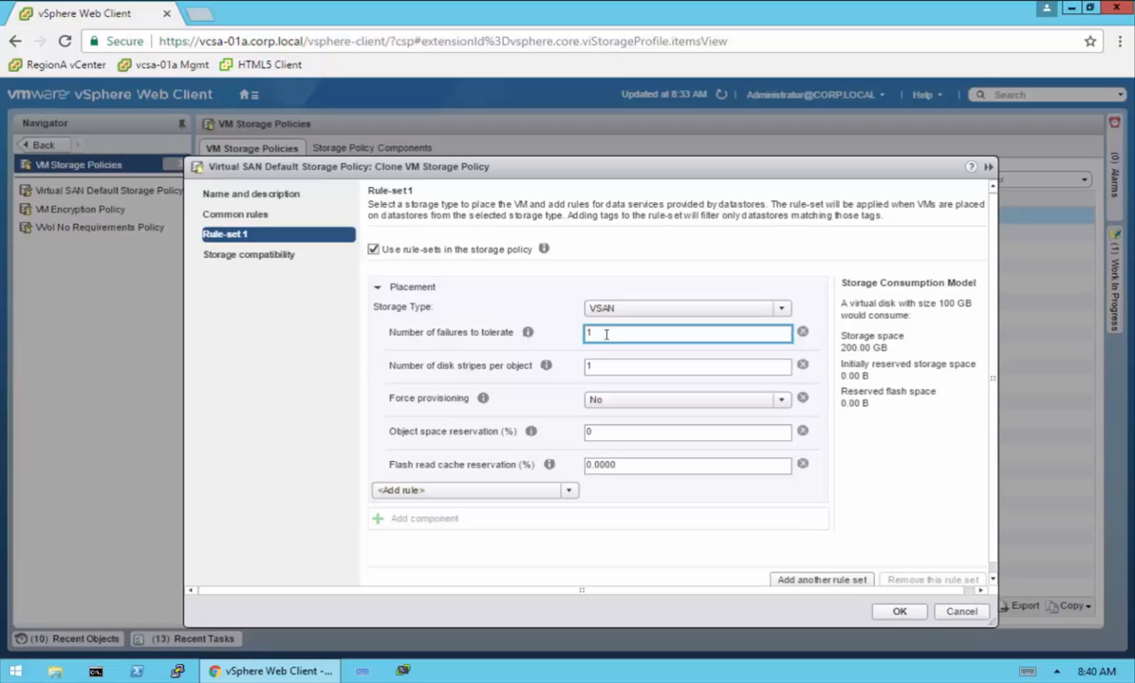
{"action": "key", "text": "BackSpace"}
{"action": "type", "text": "4"}
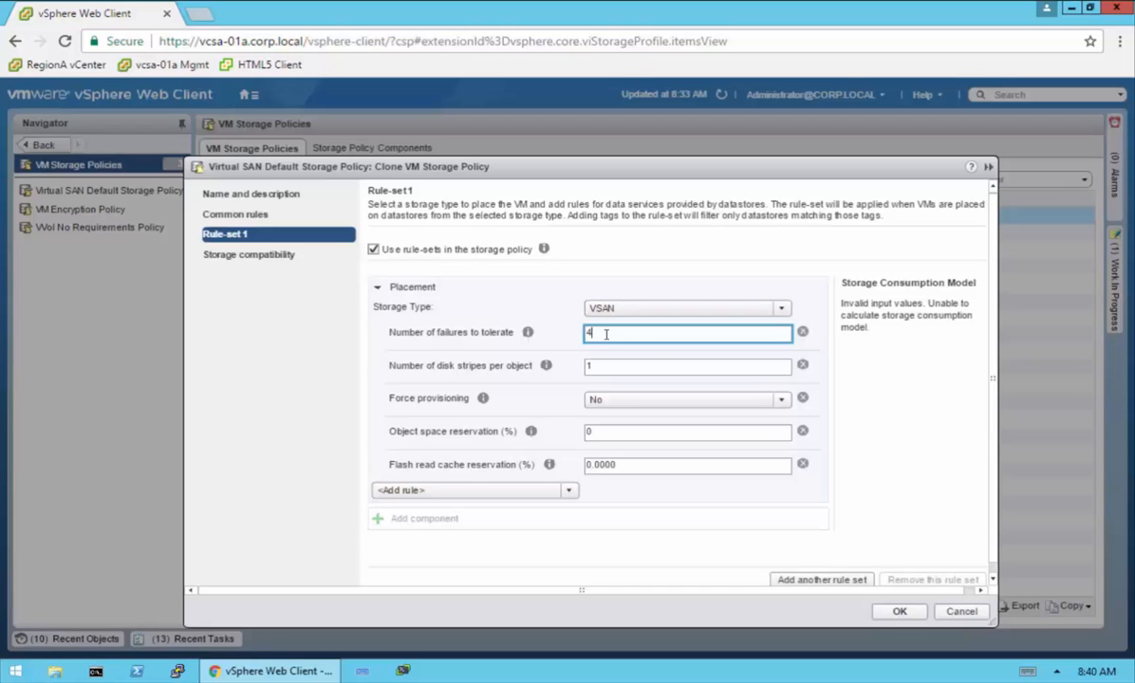
{"action": "left_click", "coordinate": [900, 612]}
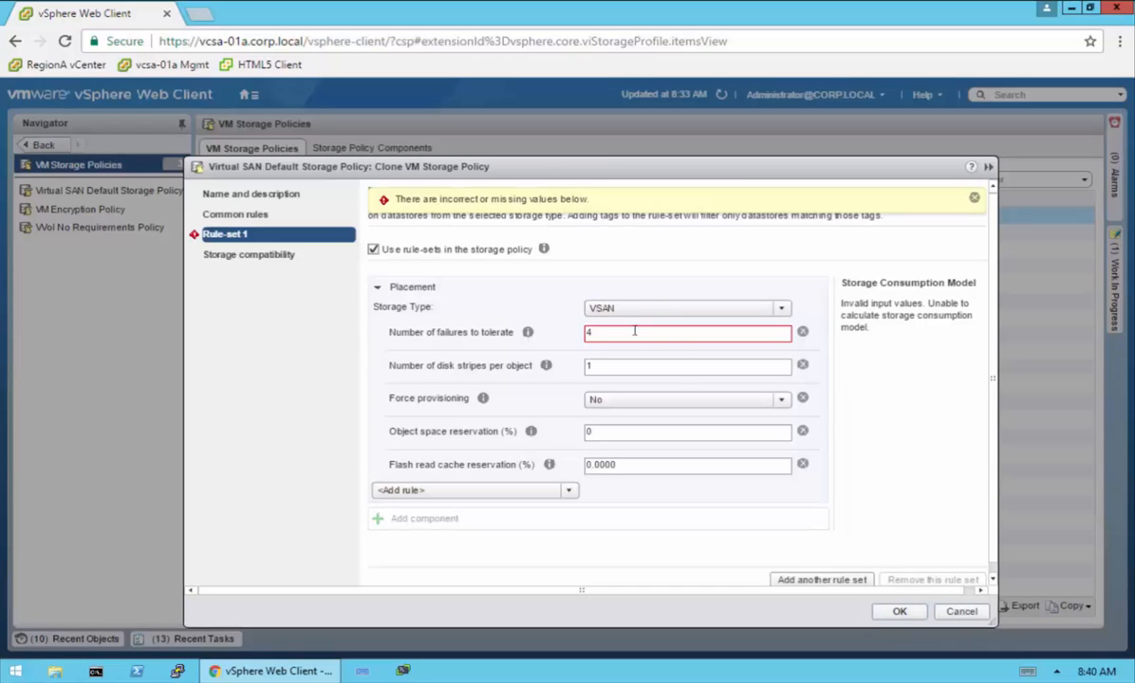
{"action": "left_click_drag", "start_coordinate": [611, 334], "coordinate": [577, 328]}
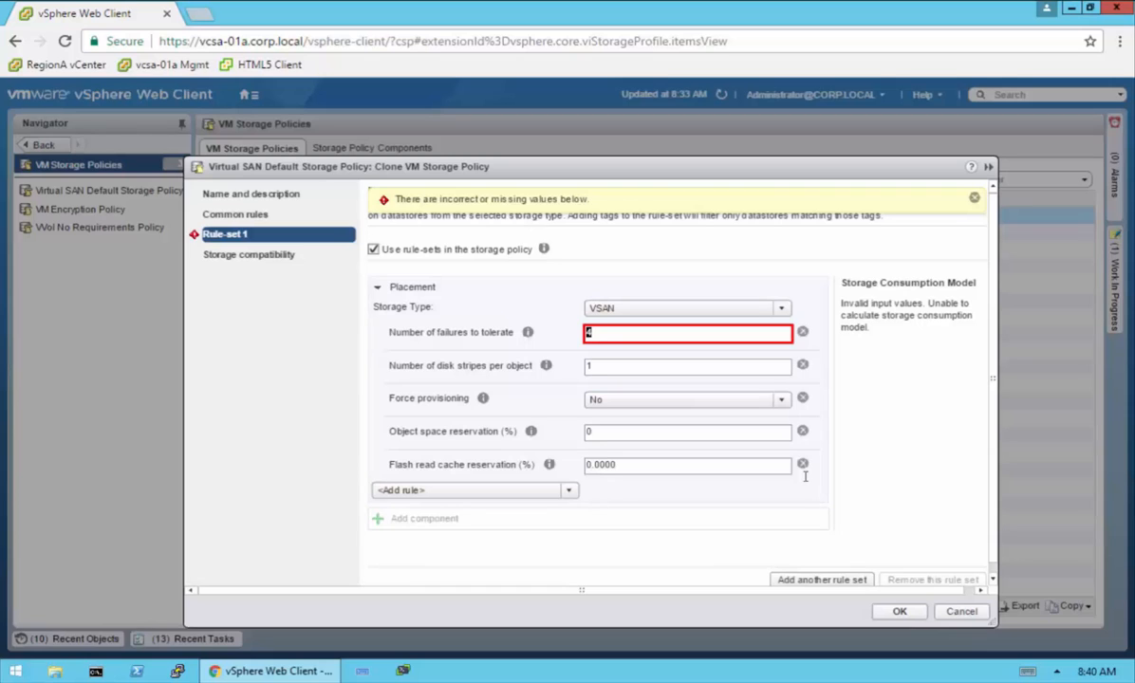
{"action": "type", "text": "1"}
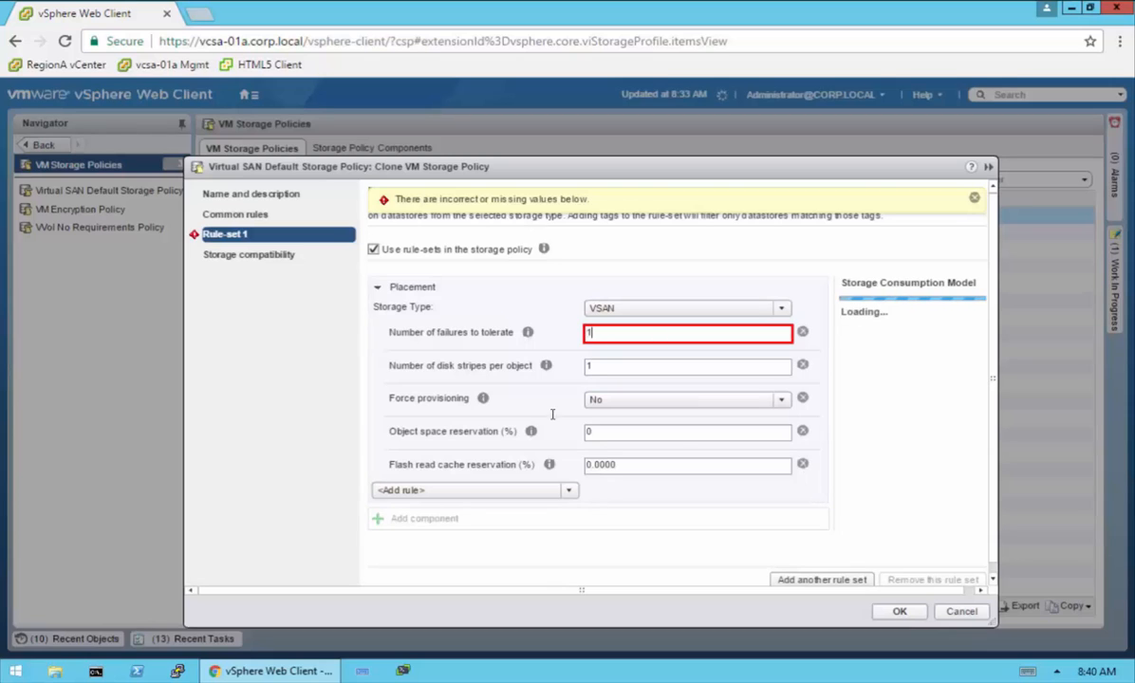
Set the number of disk stripes per object to 2 in the cloned policy and dismiss the error banner
{"action": "left_click_drag", "start_coordinate": [603, 368], "coordinate": [578, 367]}
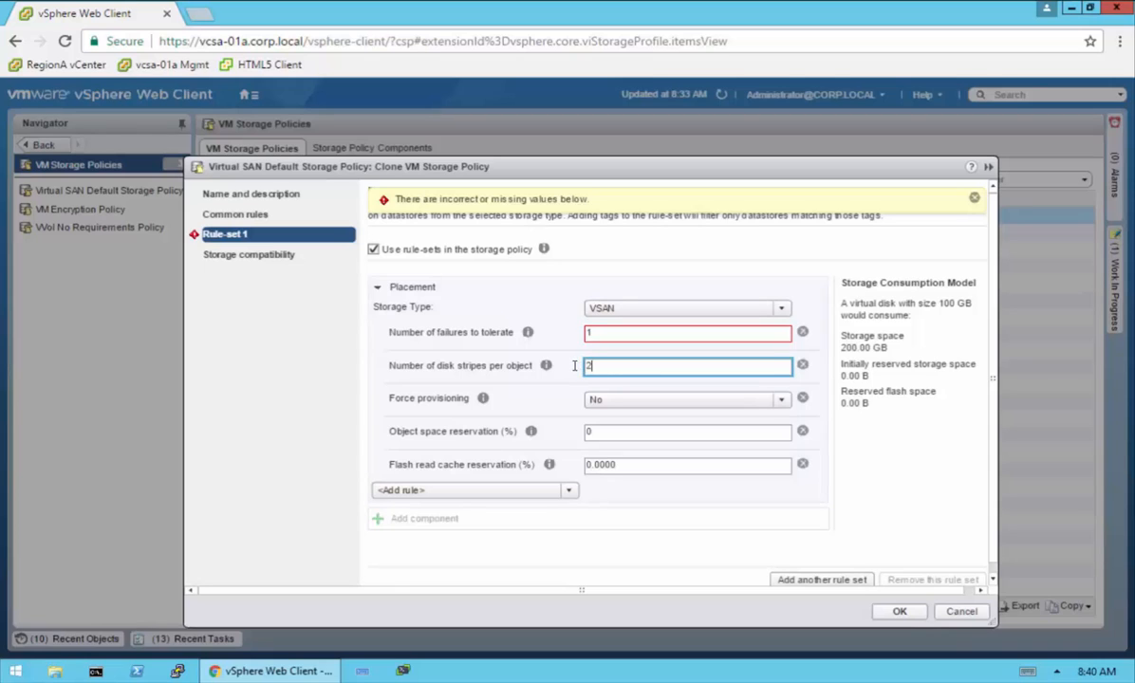
{"action": "key", "text": "BackSpace"}
{"action": "type", "text": "2"}
{"action": "left_click", "coordinate": [974, 198]}
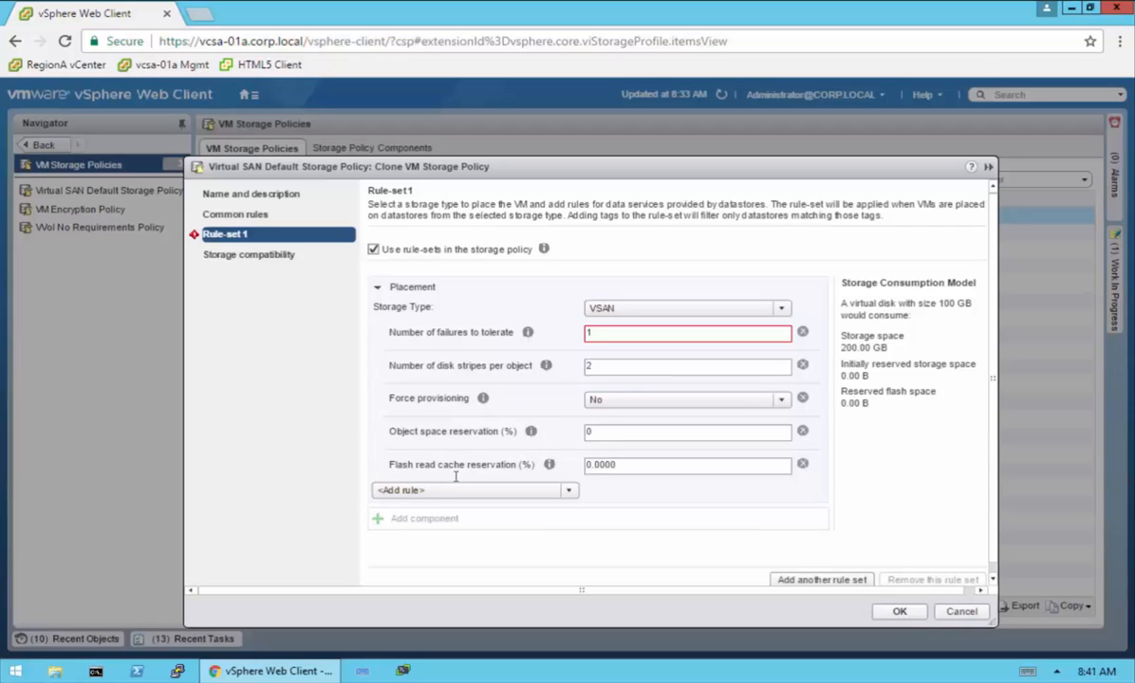
Add a Failure tolerance method rule set to RAID-5/6 (Erasure Coding) - Capacity, and save the cloned policy
{"action": "left_click", "coordinate": [569, 491]}
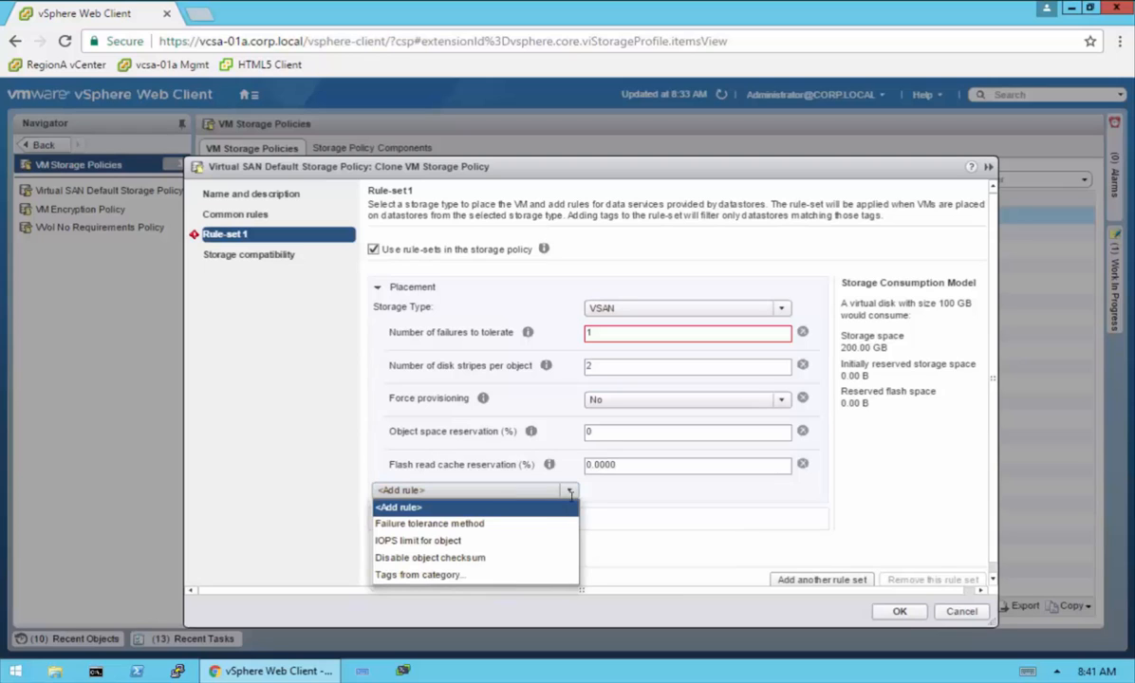
{"action": "left_click", "coordinate": [536, 526]}
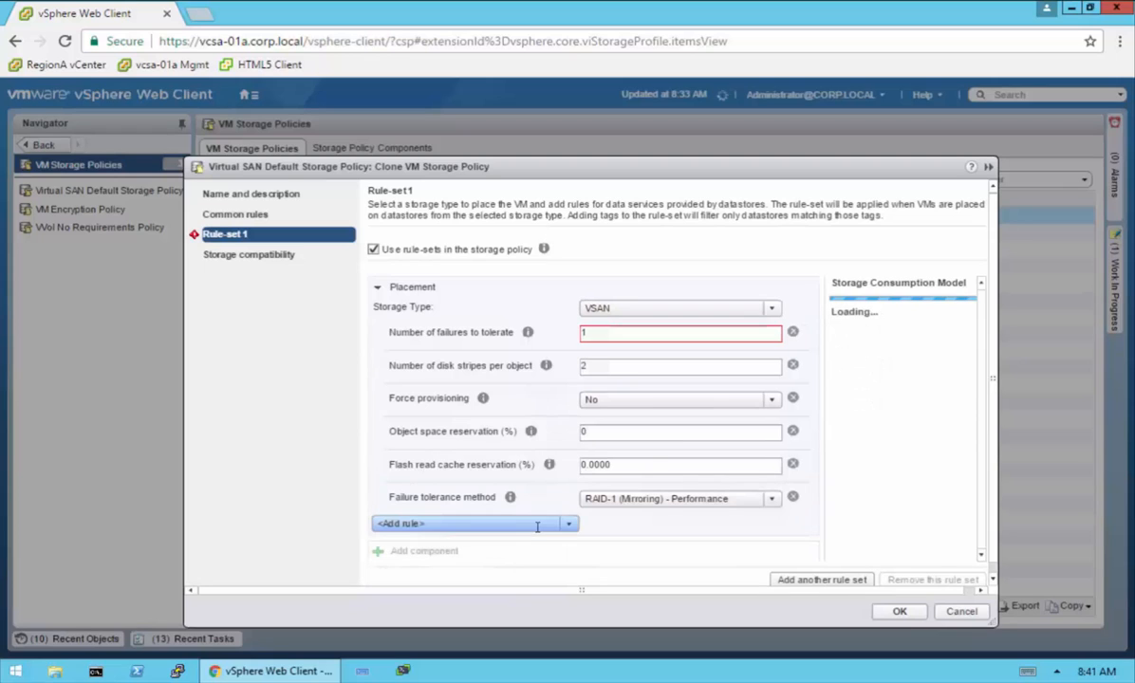
{"action": "left_click", "coordinate": [774, 500]}
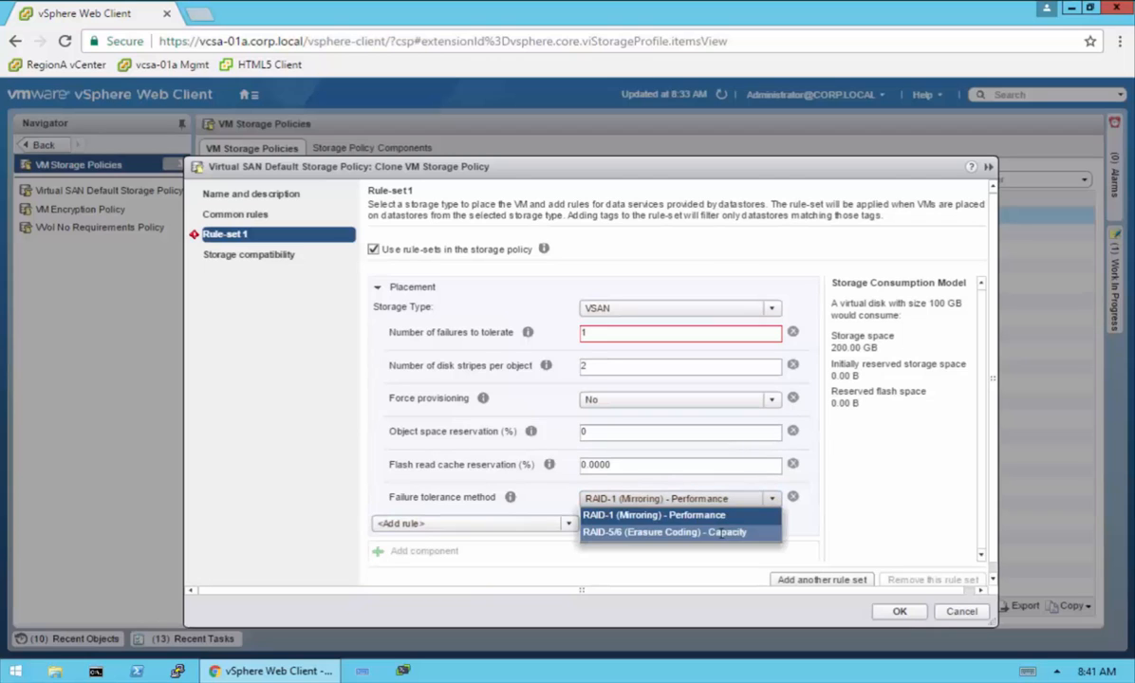
{"action": "left_click", "coordinate": [721, 532]}
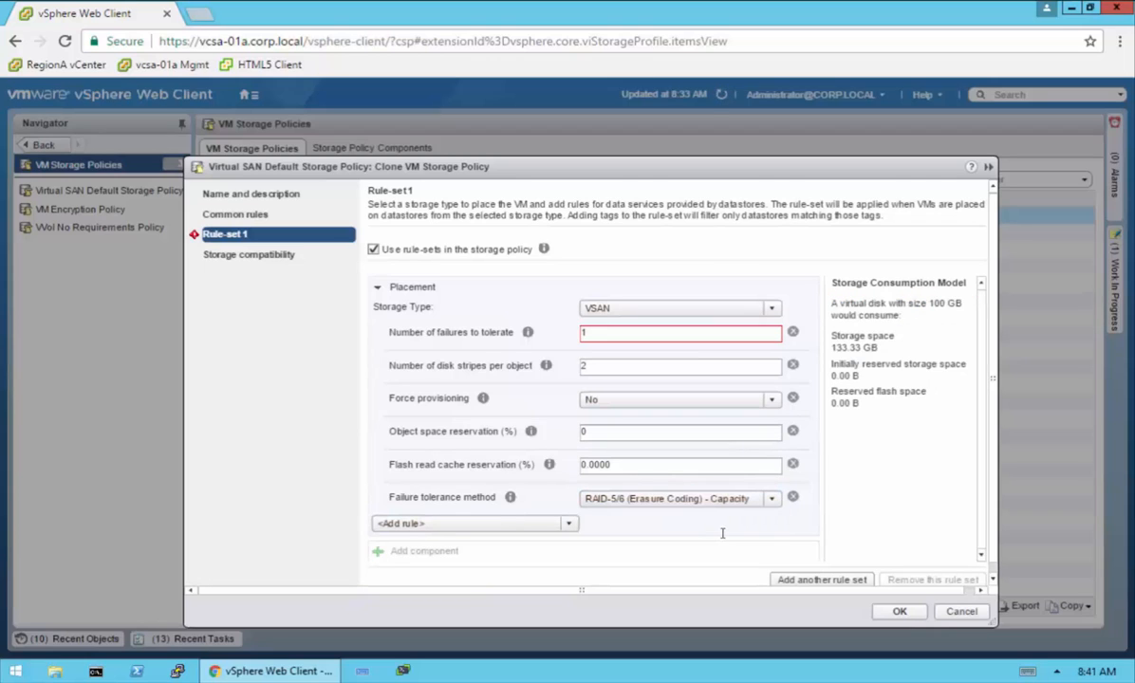
{"action": "left_click", "coordinate": [899, 611]}
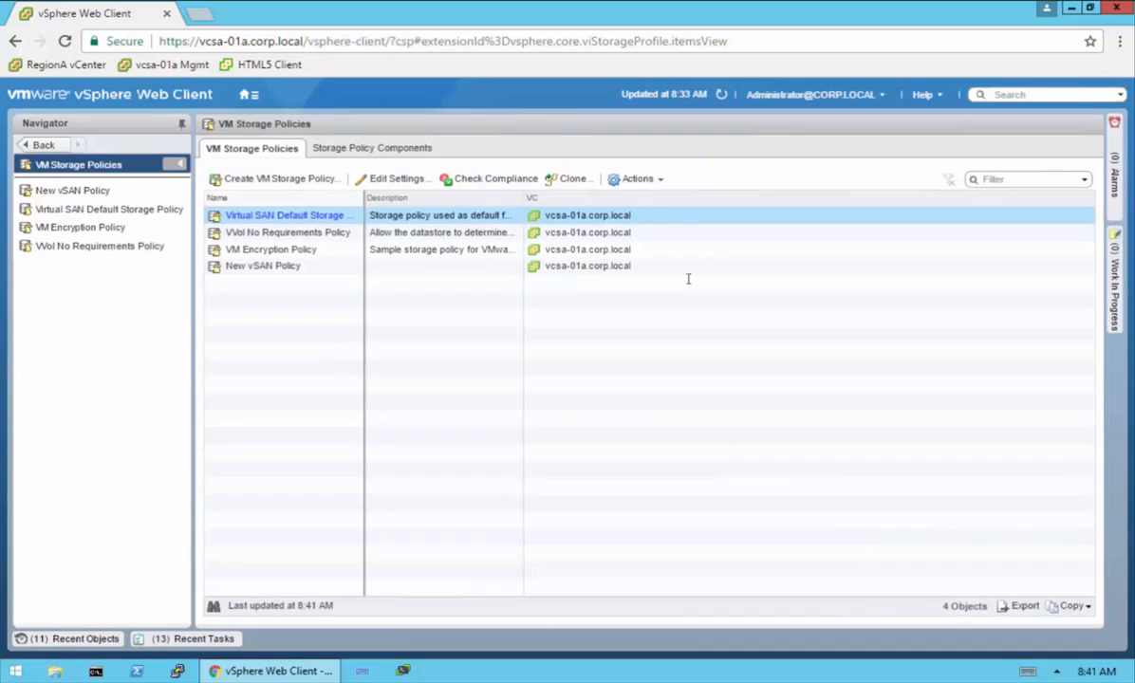
Return to the hosts and clusters inventory and check the storage policy compliance of base-linux
{"action": "left_click", "coordinate": [246, 94]}
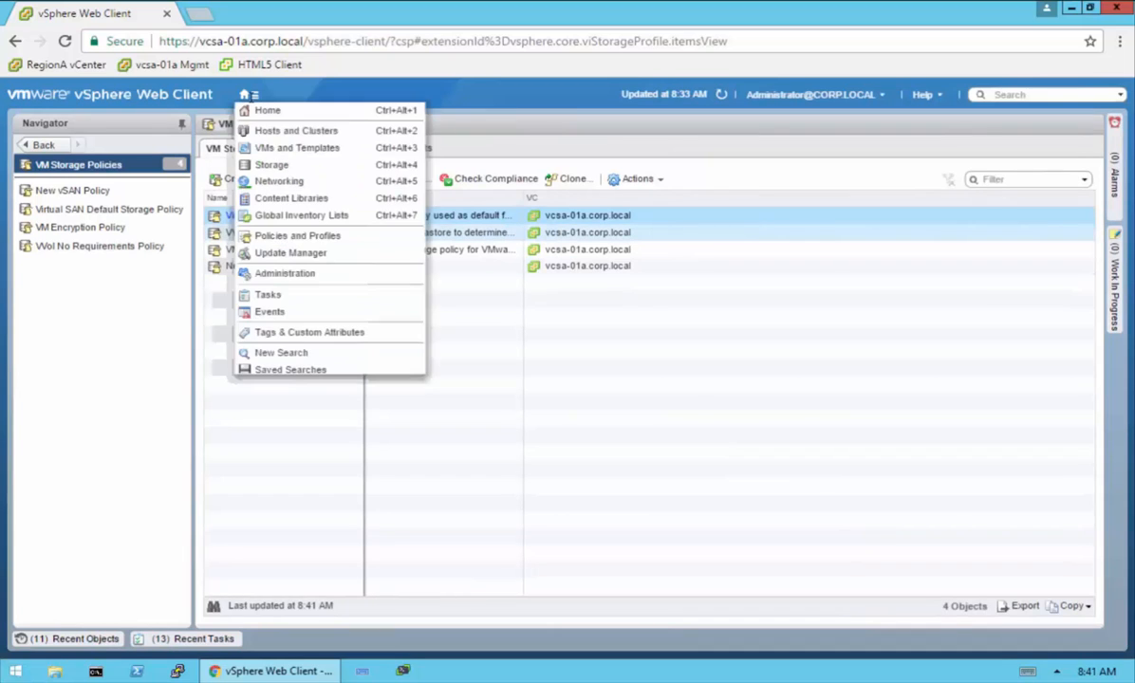
{"action": "left_click", "coordinate": [285, 130]}
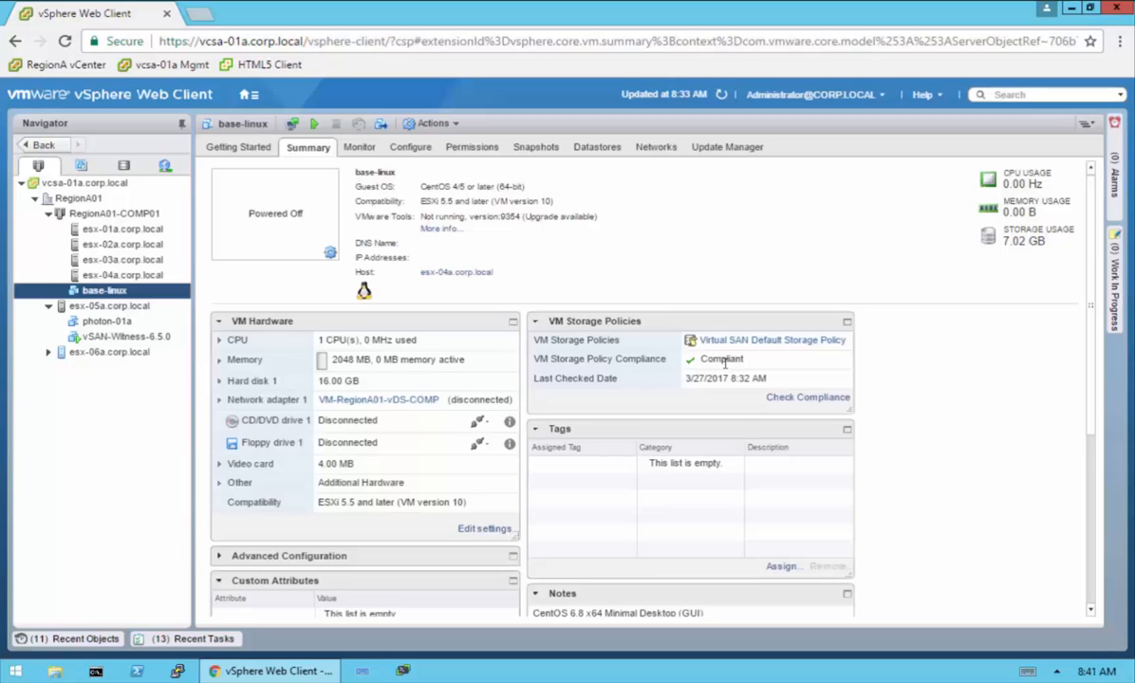
{"action": "left_click", "coordinate": [811, 397]}
Start migrating photon-01a with both compute resource and storage changed, choosing RegionA01-COMP01 as the destination
{"action": "left_click", "coordinate": [116, 323]}
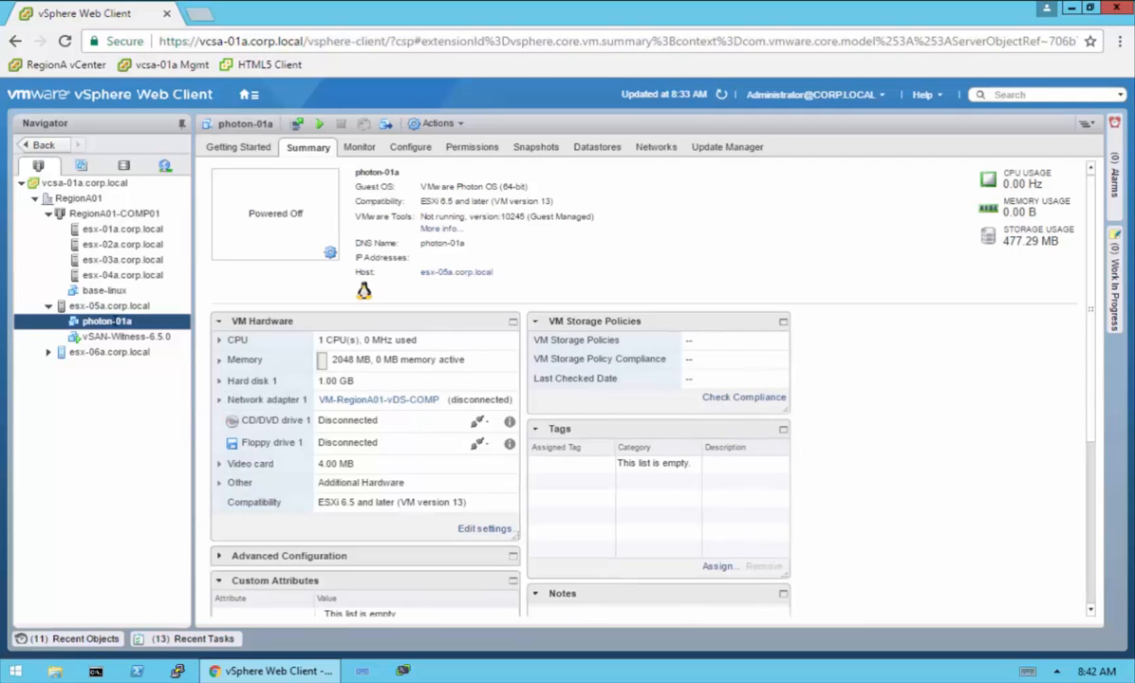
{"action": "right_click", "coordinate": [112, 306]}
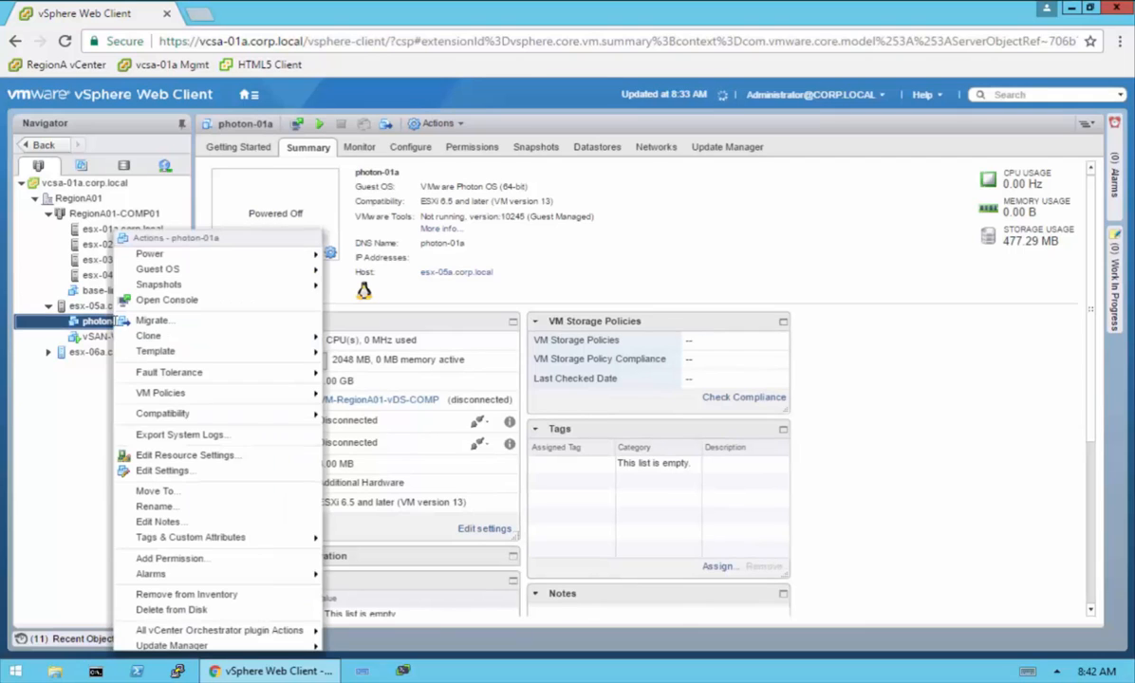
{"action": "left_click", "coordinate": [216, 321]}
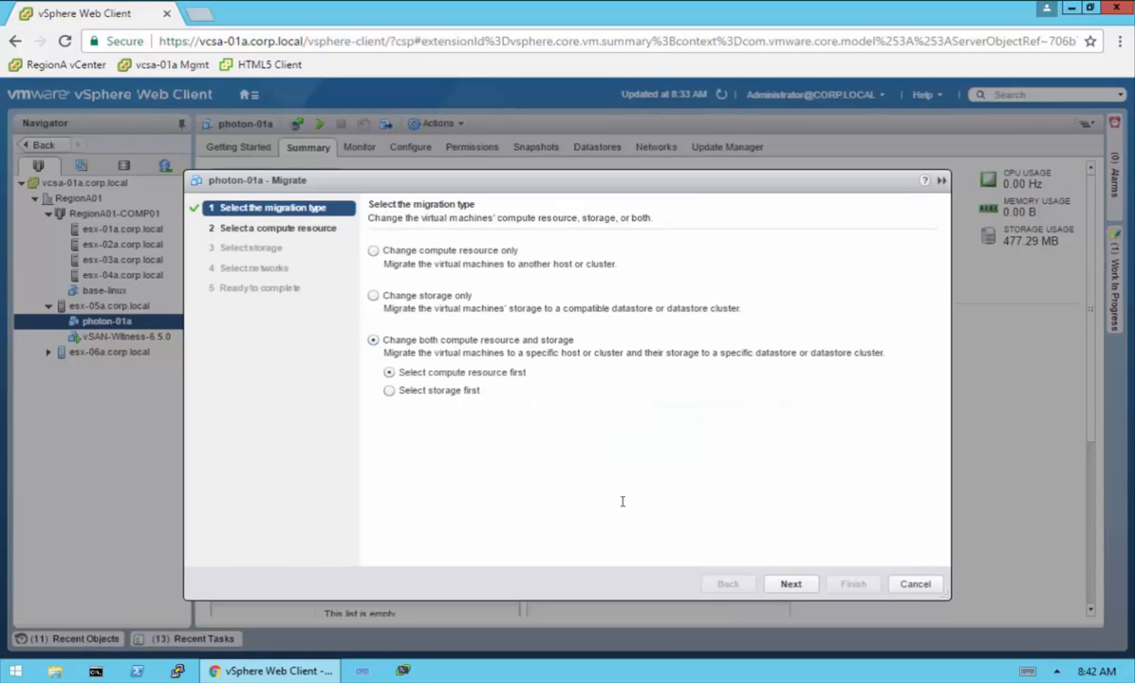
{"action": "left_click", "coordinate": [800, 583]}
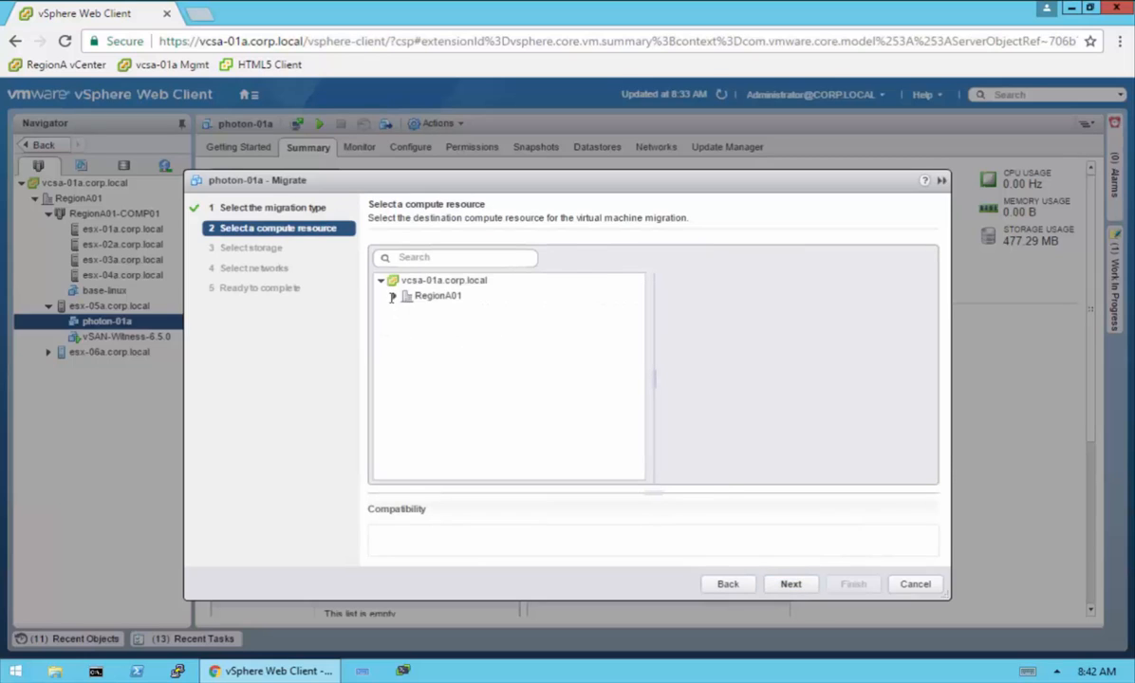
{"action": "left_click", "coordinate": [394, 295]}
{"action": "left_click", "coordinate": [394, 295]}
{"action": "left_click", "coordinate": [422, 311]}
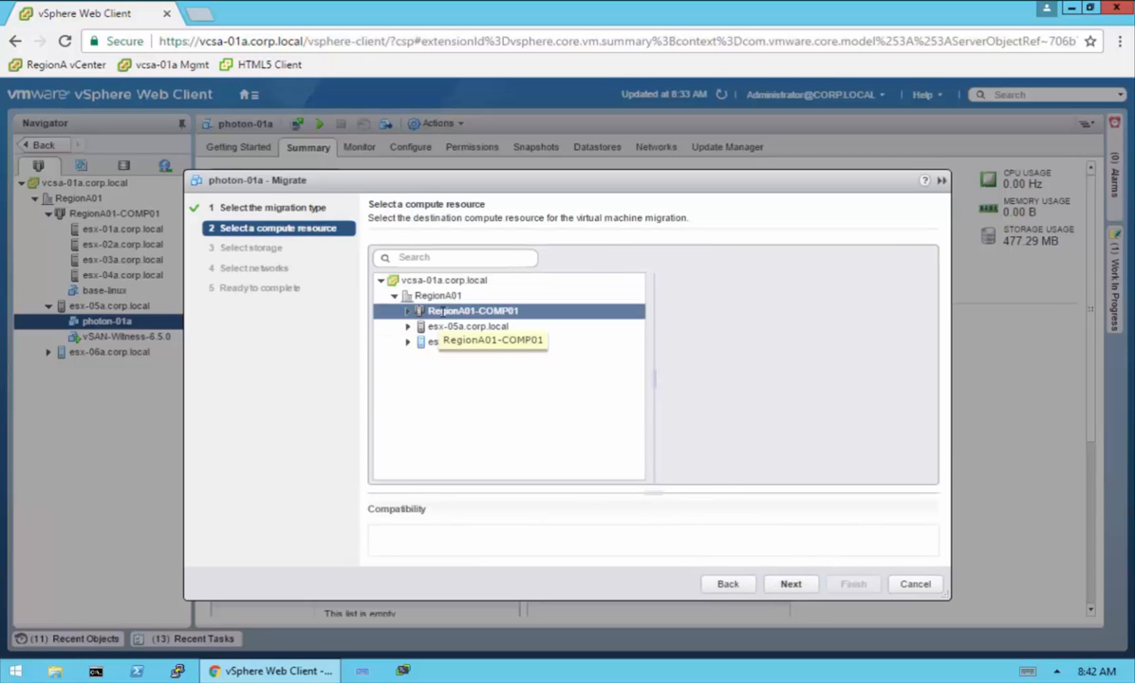
{"action": "left_click", "coordinate": [788, 583]}
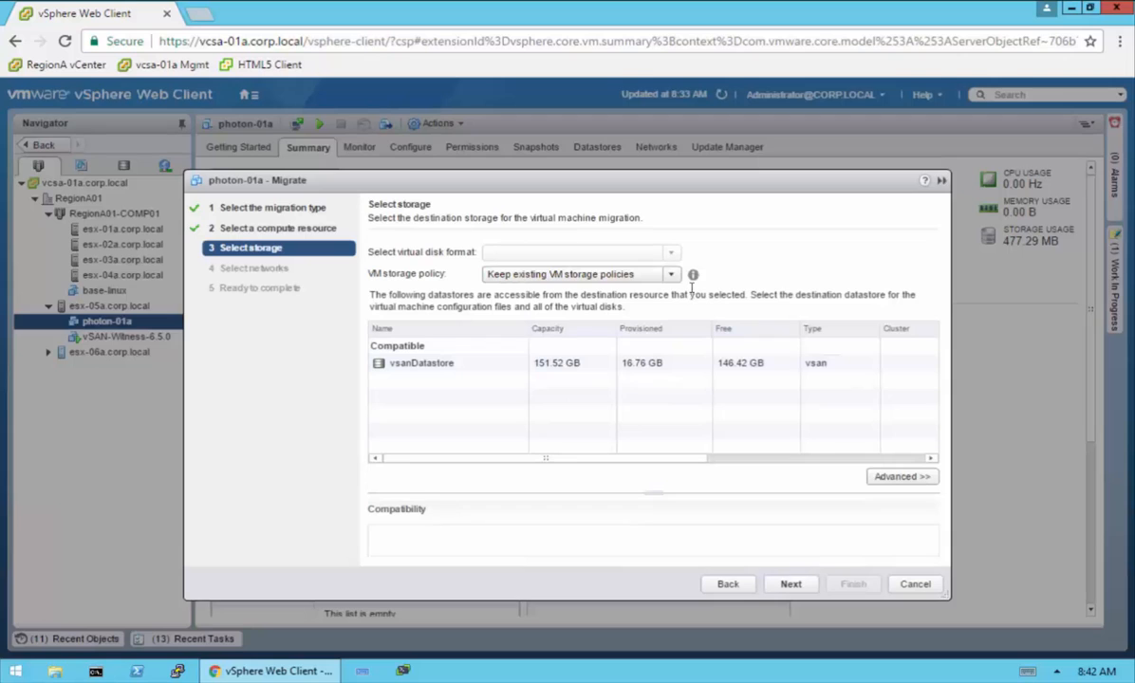
Check vsanDatastore's compatibility with New vSAN Policy, and with Virtual SAN Default Storage Policy as the migration's storage policy
{"action": "left_click", "coordinate": [672, 275]}
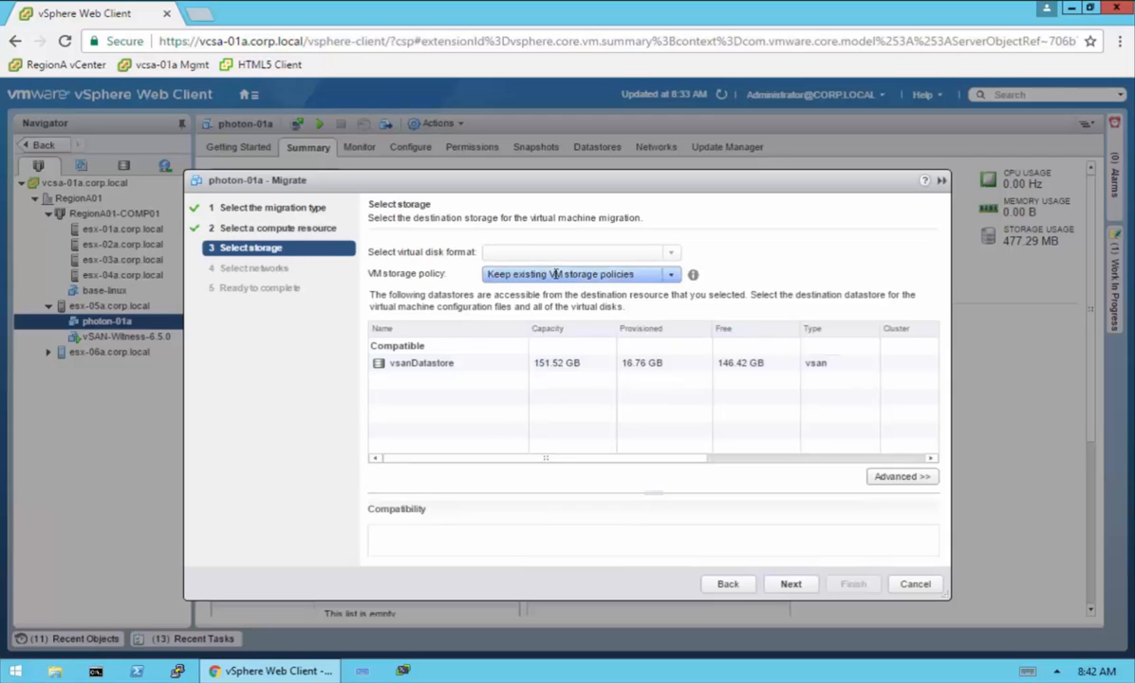
{"action": "left_click", "coordinate": [672, 275]}
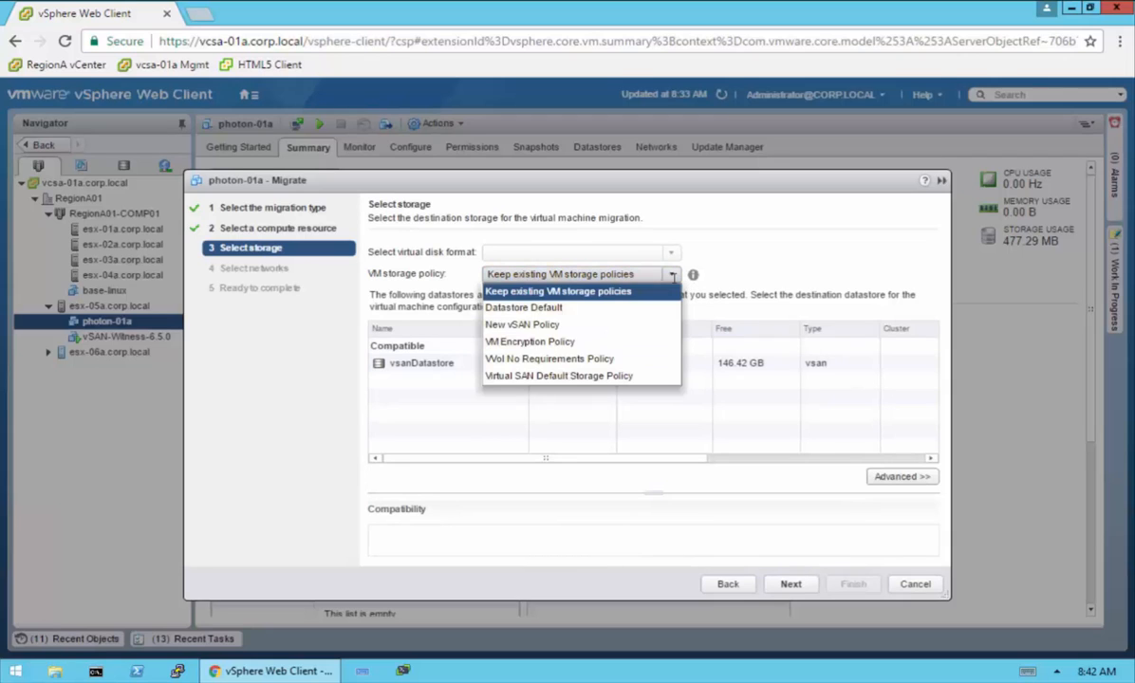
{"action": "left_click", "coordinate": [578, 326]}
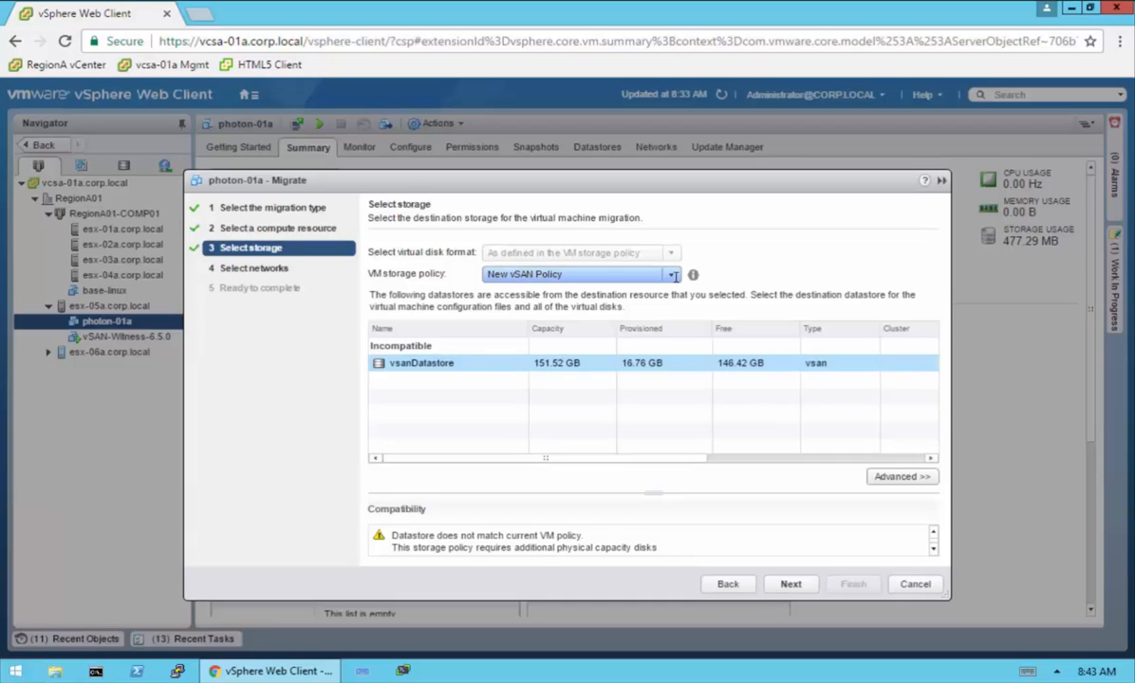
{"action": "left_click", "coordinate": [673, 276]}
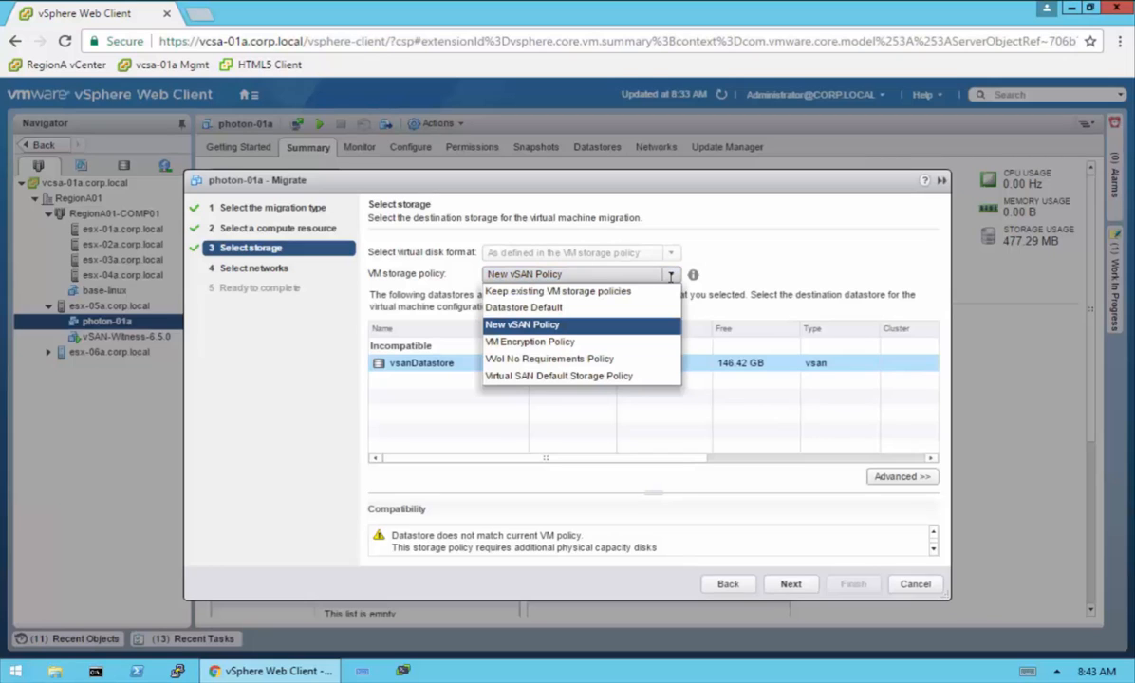
{"action": "left_click", "coordinate": [556, 376]}
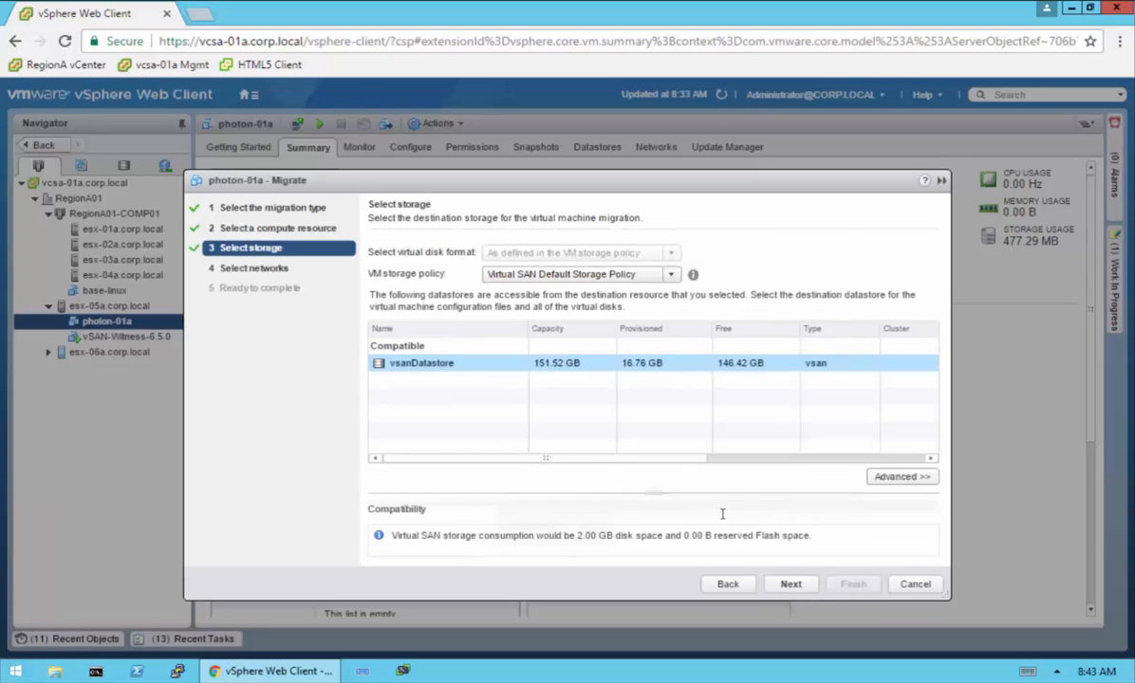
{"action": "left_click", "coordinate": [797, 584]}
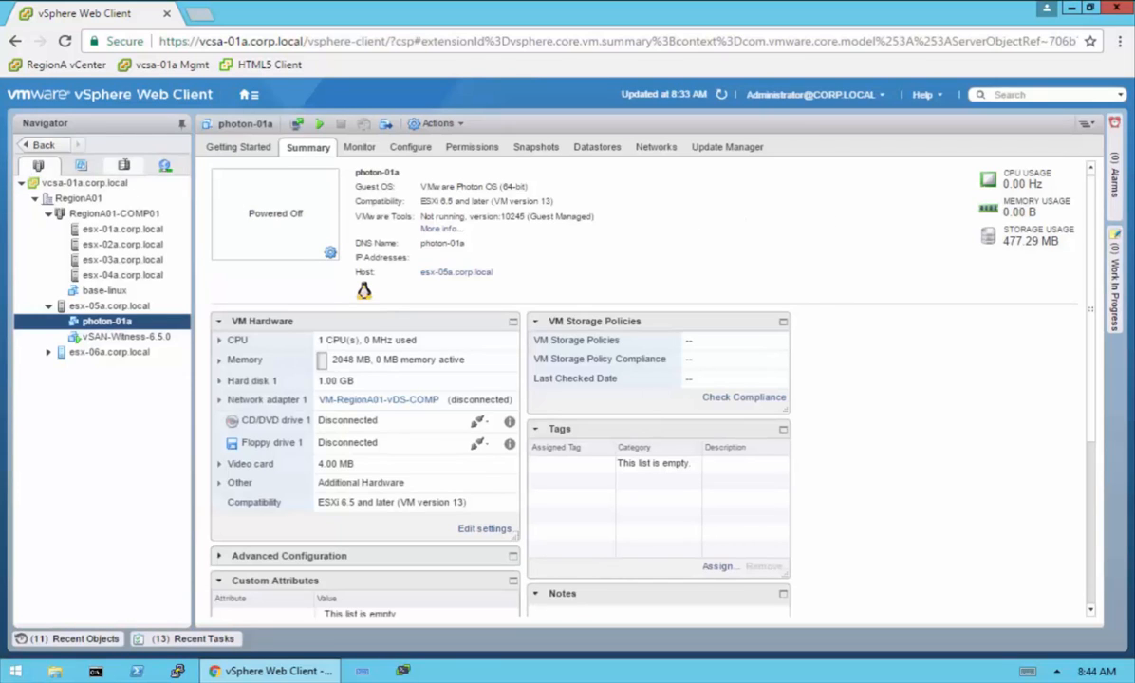
Open the general configuration of vsanDatastore in the storage inventory and check its capacity
{"action": "left_click", "coordinate": [123, 165]}
{"action": "left_click", "coordinate": [102, 229]}
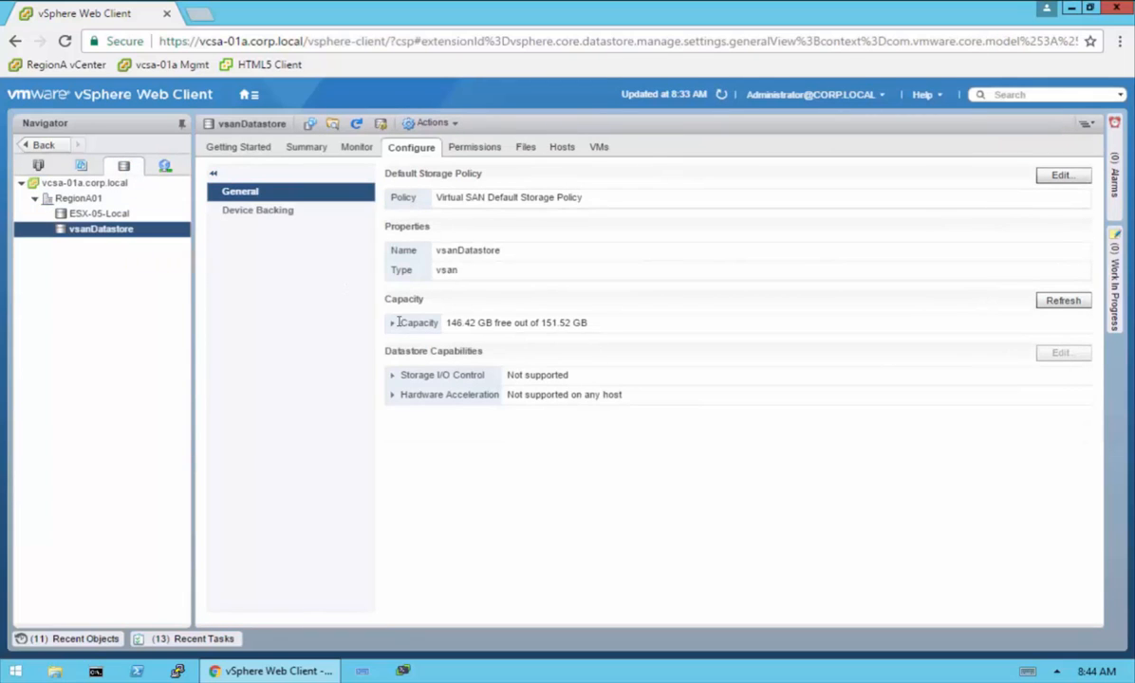
{"action": "left_click", "coordinate": [399, 323]}
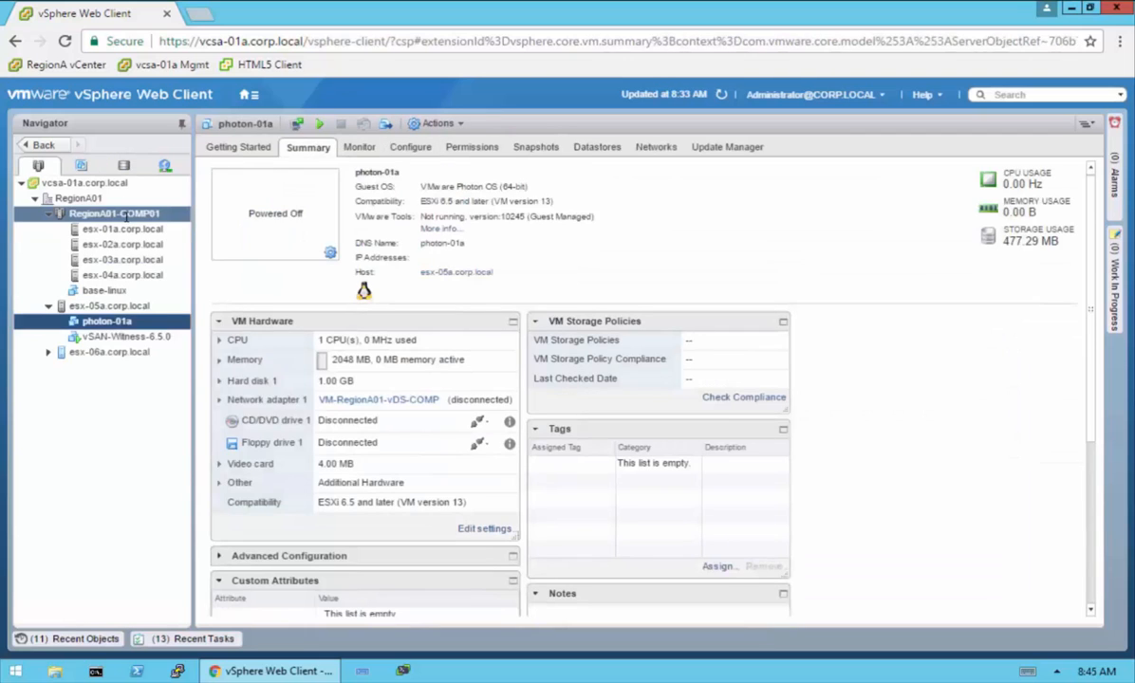
Examine the Virtual SAN capacity of RegionA01-COMP01 with the used capacity breakdown grouped by Object types
{"action": "left_click", "coordinate": [241, 245]}
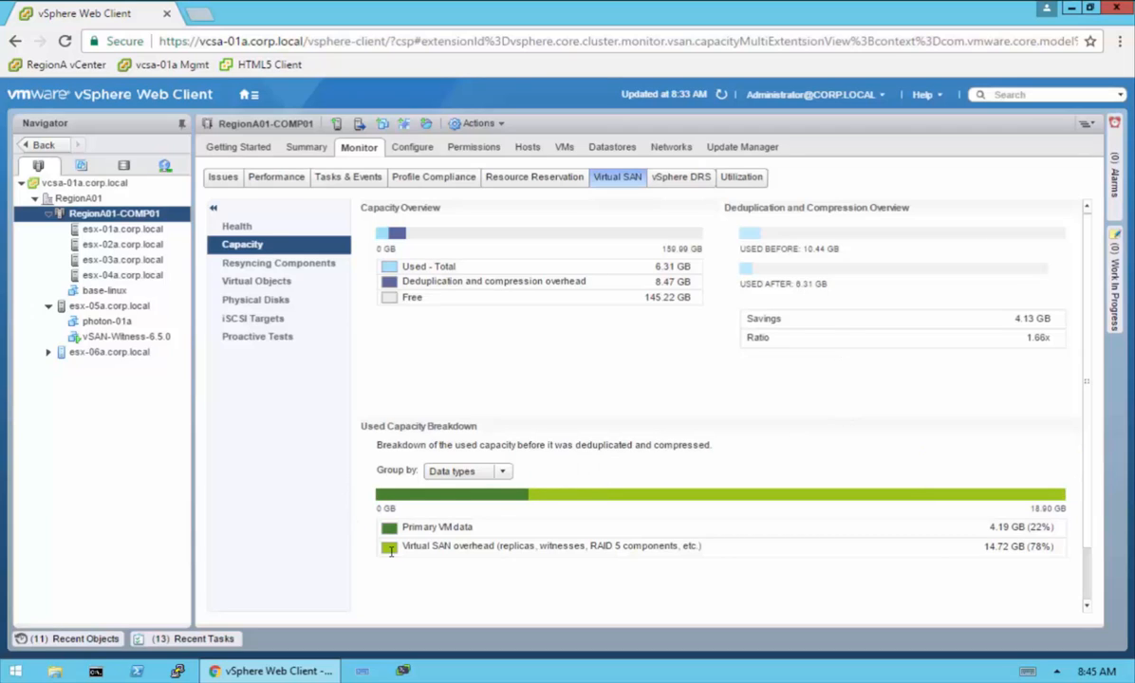
{"action": "left_click", "coordinate": [504, 472]}
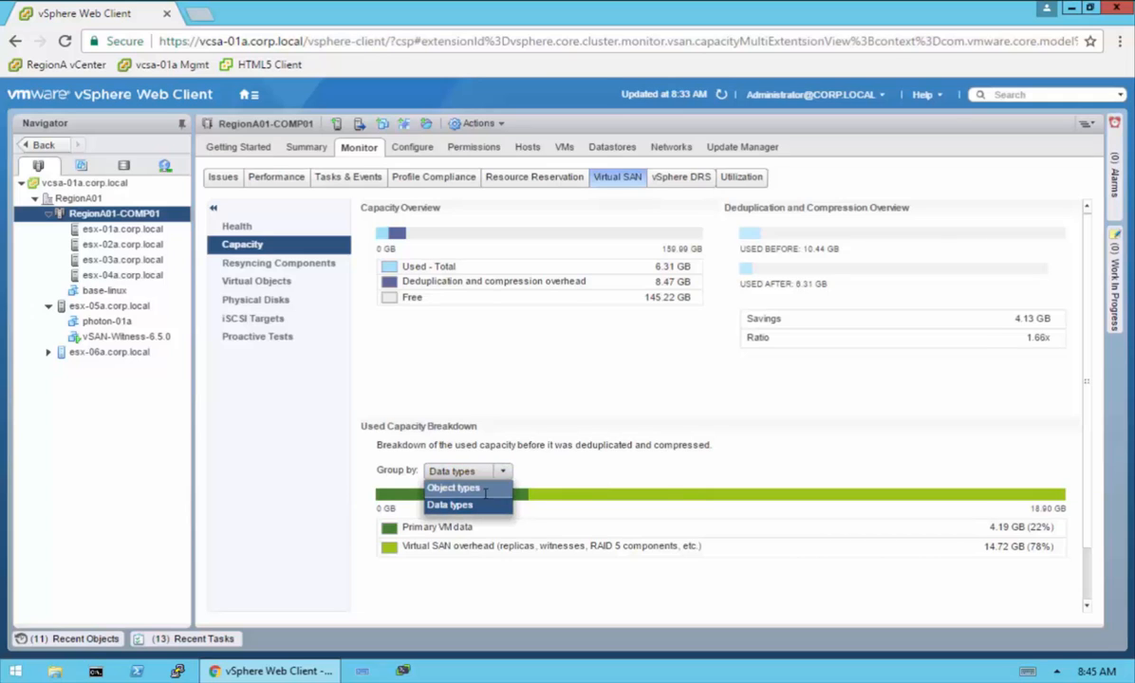
{"action": "left_click", "coordinate": [485, 489]}
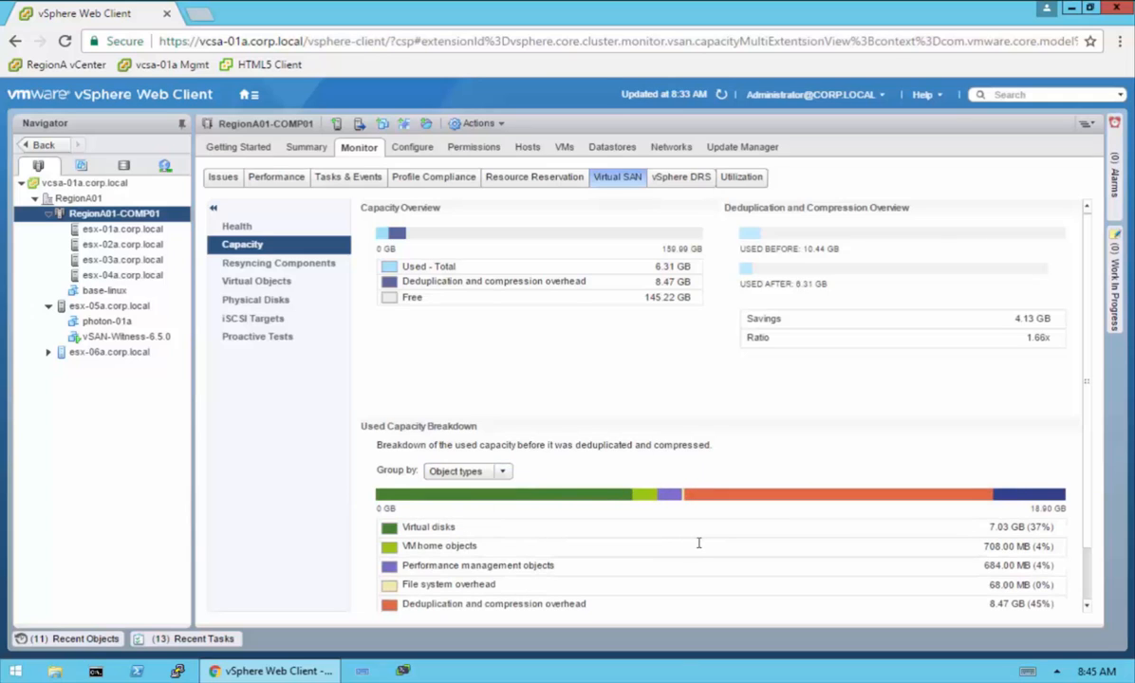
{"action": "scroll", "coordinate": [698, 543], "scroll_direction": "down", "scroll_amount": 2}
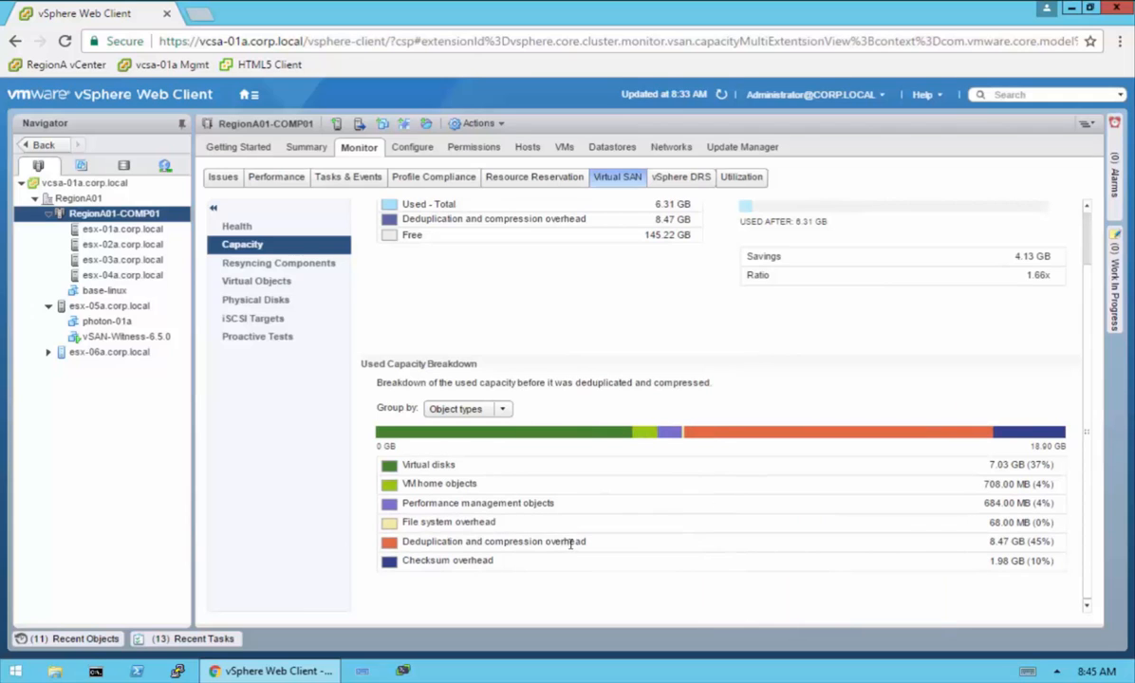
{"action": "mouse_move", "coordinate": [1049, 547]}
{"action": "mouse_move", "coordinate": [464, 467]}
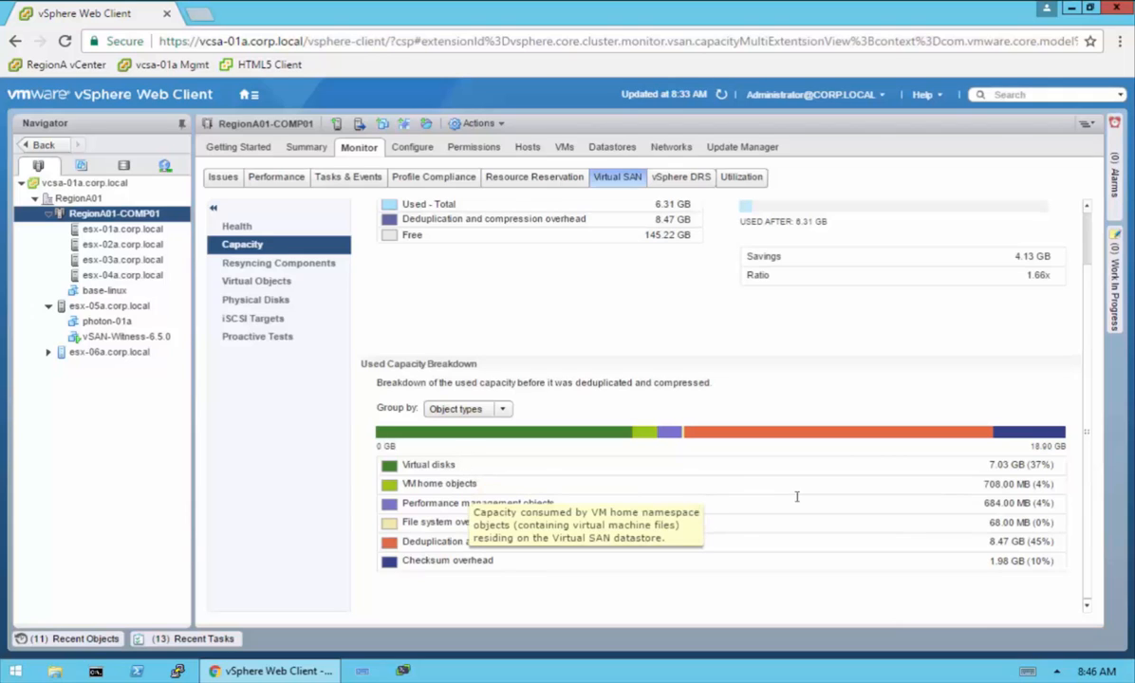
{"action": "mouse_move", "coordinate": [798, 499]}
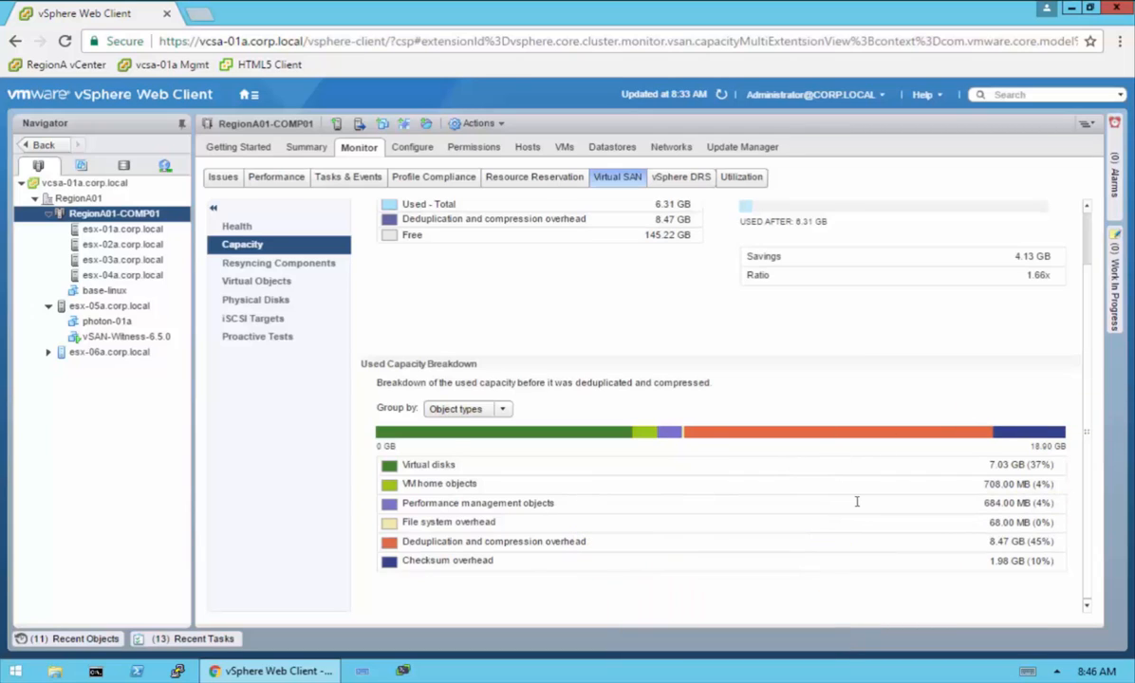
{"action": "mouse_move", "coordinate": [847, 500]}
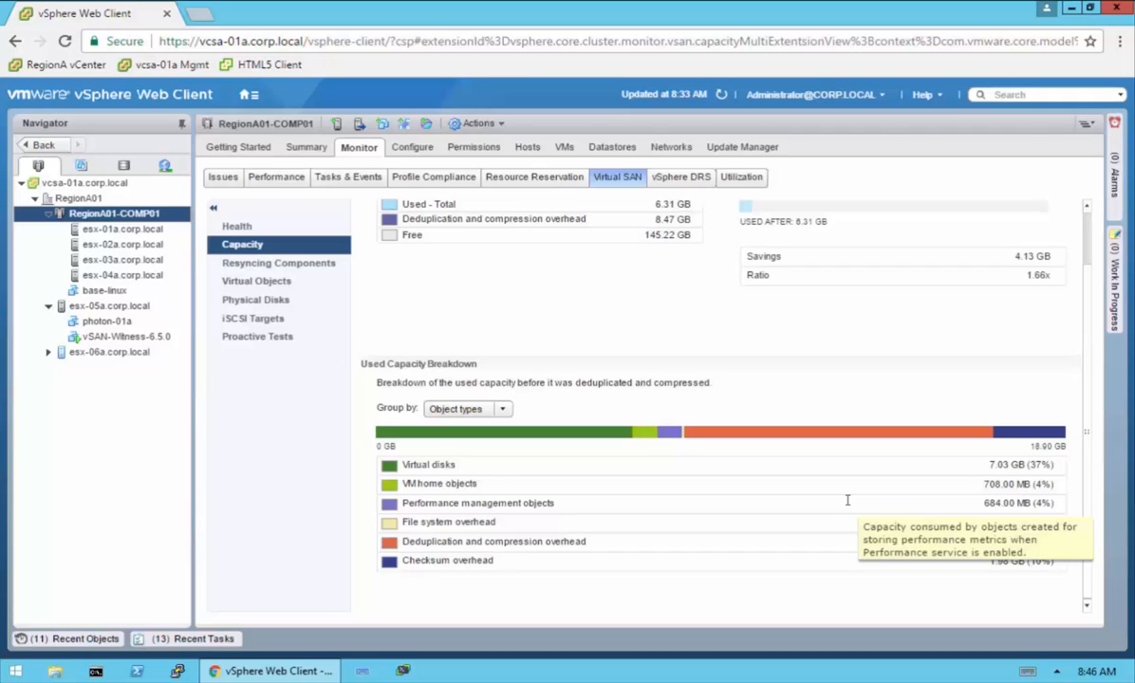
Review the Multicast performance test details in the cluster's proactive tests, and rerun the Virtual SAN health checks
{"action": "left_click", "coordinate": [240, 339]}
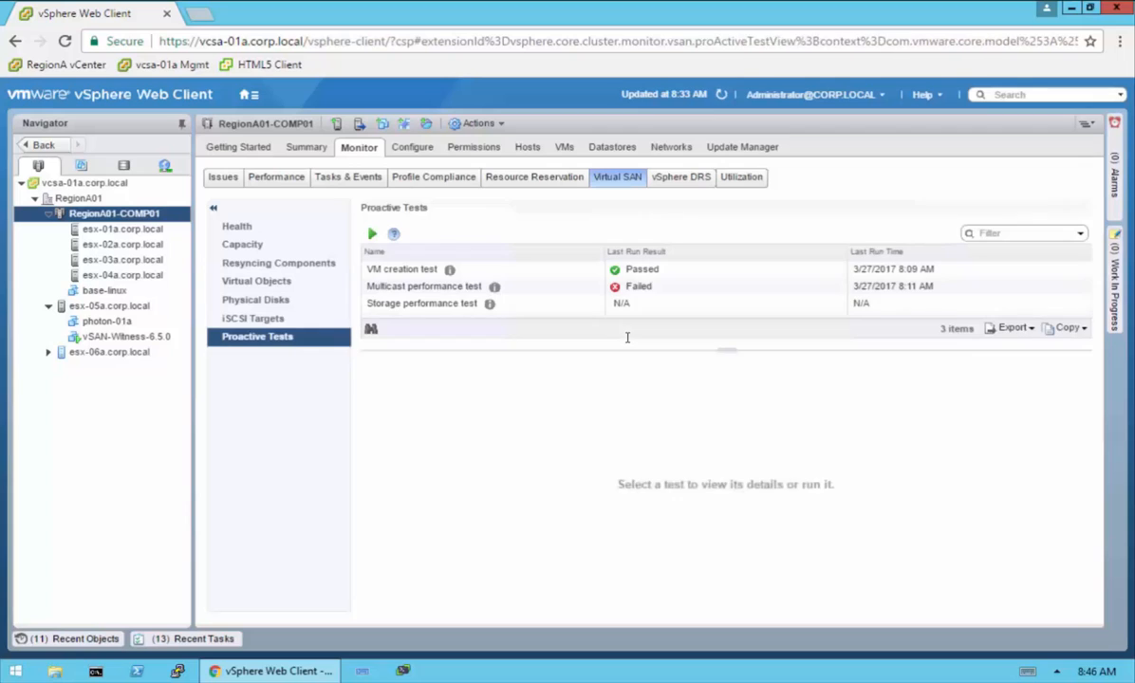
{"action": "left_click", "coordinate": [451, 286]}
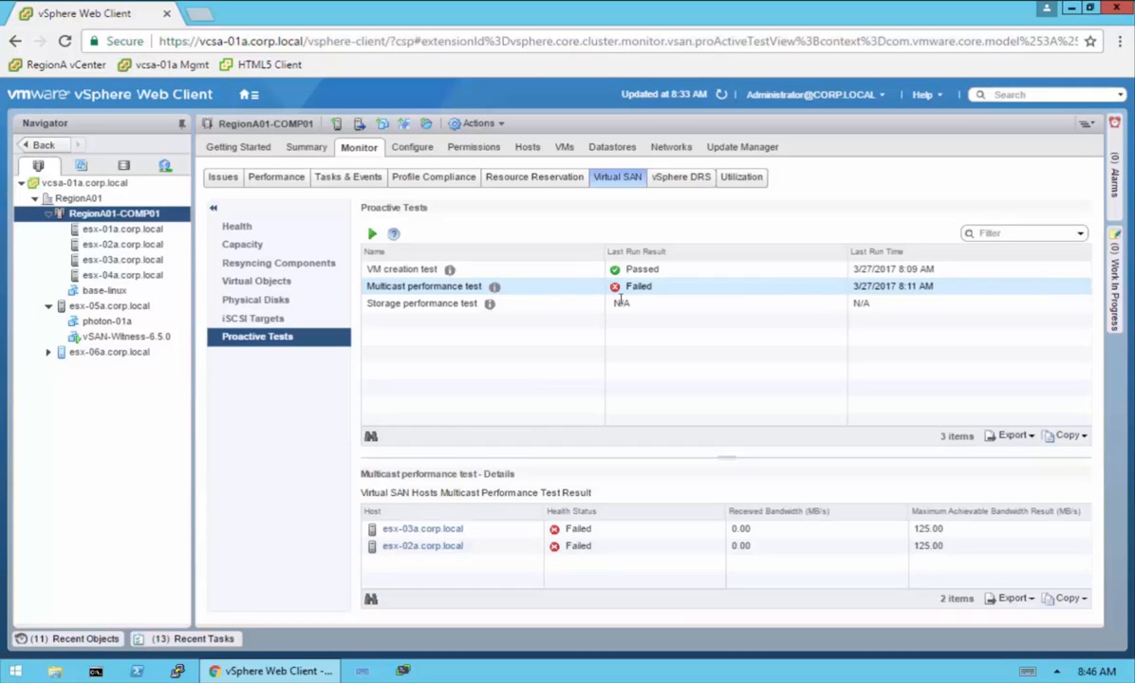
{"action": "left_click", "coordinate": [342, 236]}
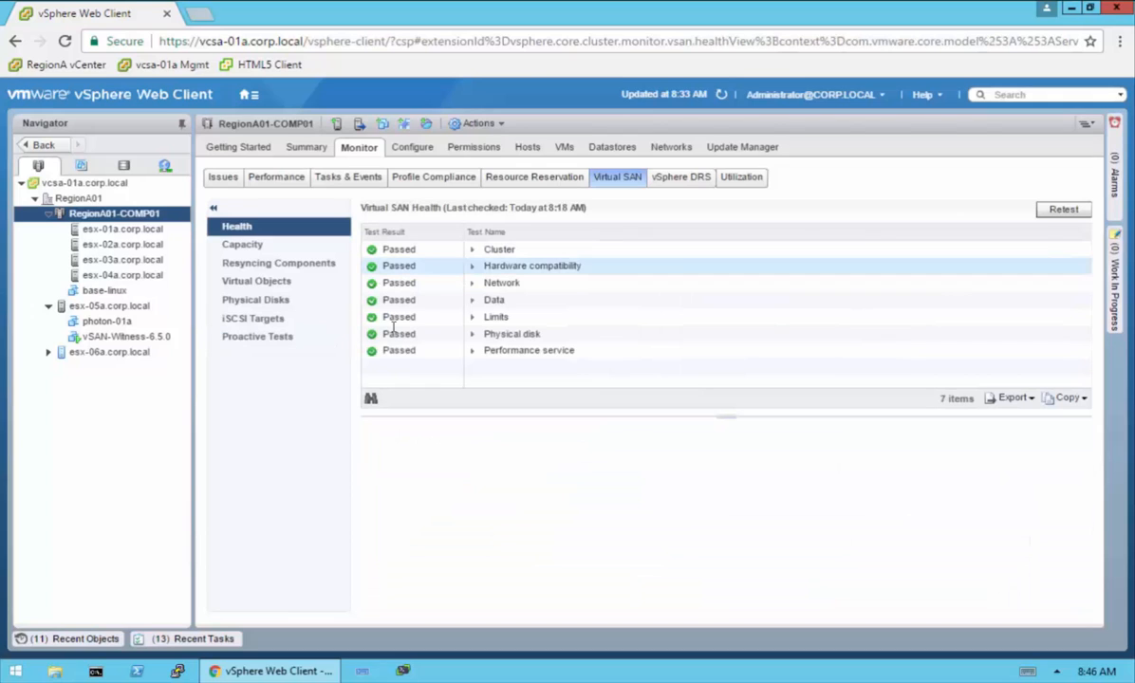
{"action": "left_click", "coordinate": [1062, 209]}
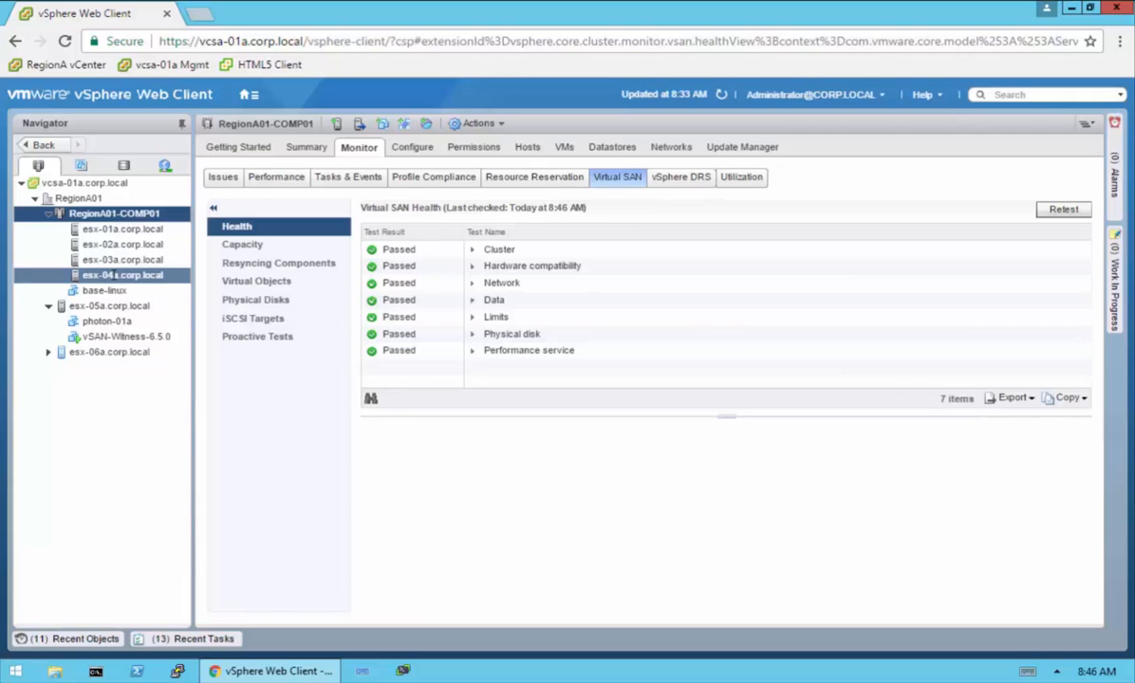
Put host esx-04a.corp.local into maintenance mode with Ensure accessibility data migration, moving powered-off and suspended virtual machines to other hosts
{"action": "left_click", "coordinate": [122, 275]}
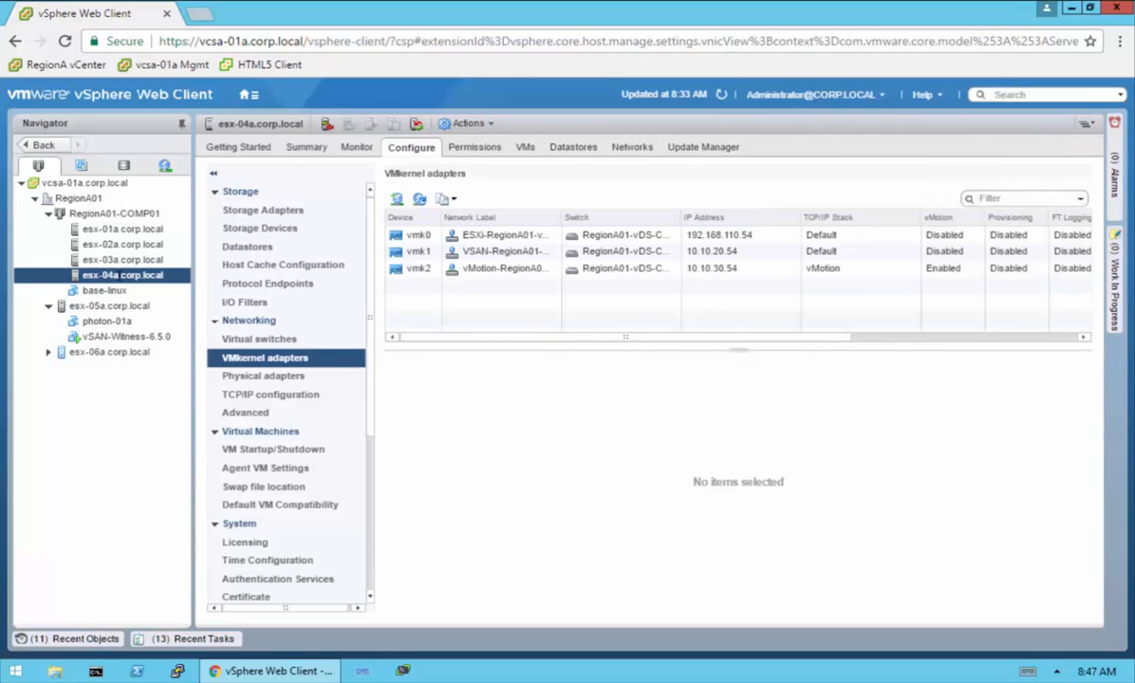
{"action": "right_click", "coordinate": [124, 278]}
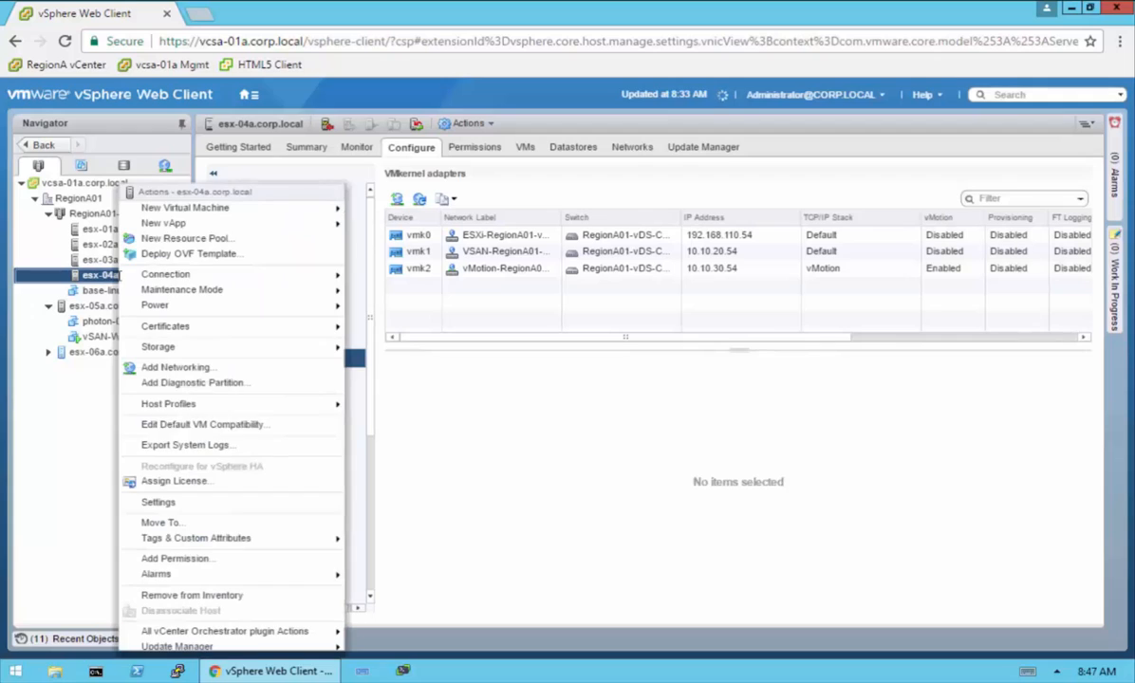
{"action": "mouse_move", "coordinate": [249, 290]}
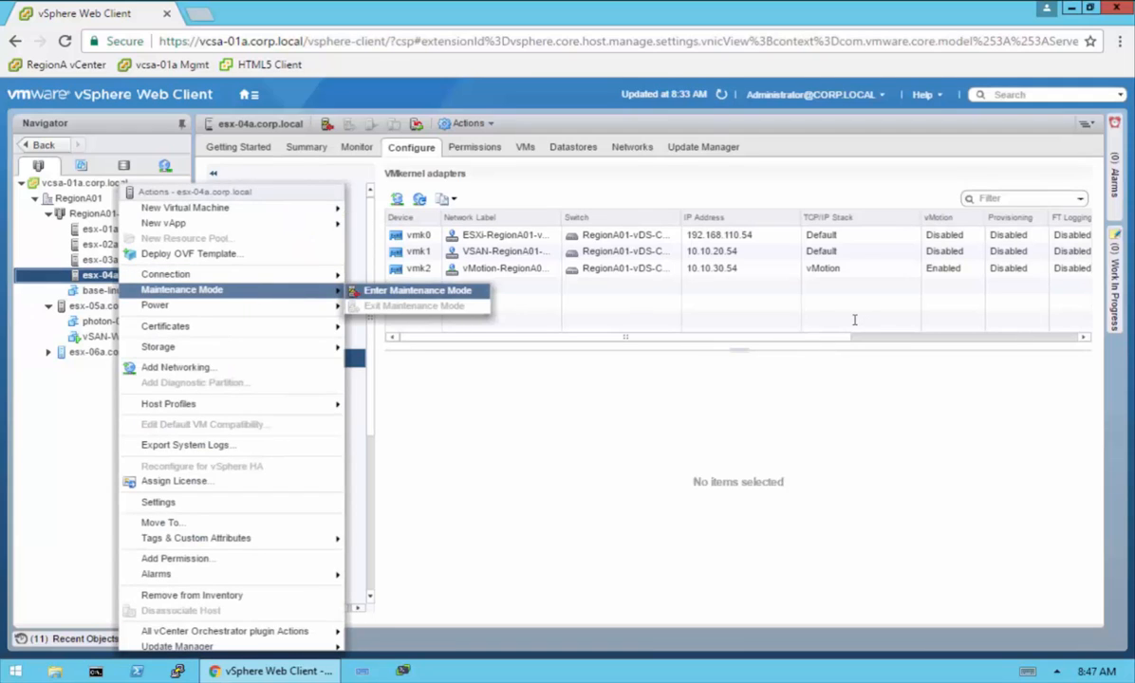
{"action": "key", "text": "Return"}
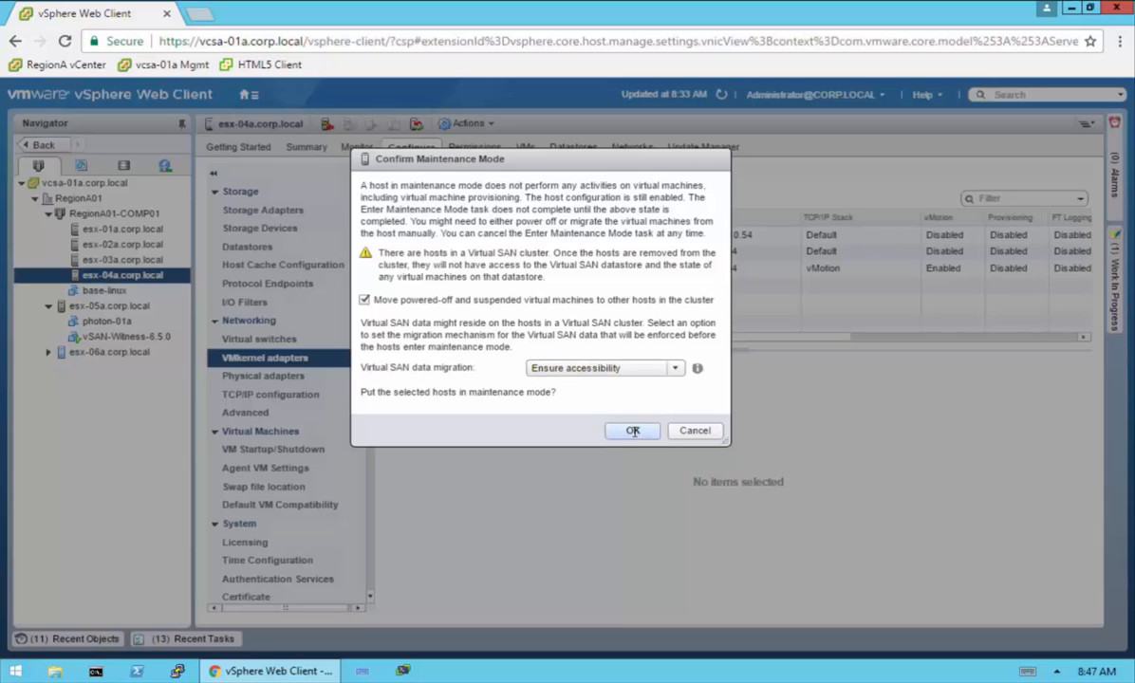
{"action": "key", "text": "Return"}
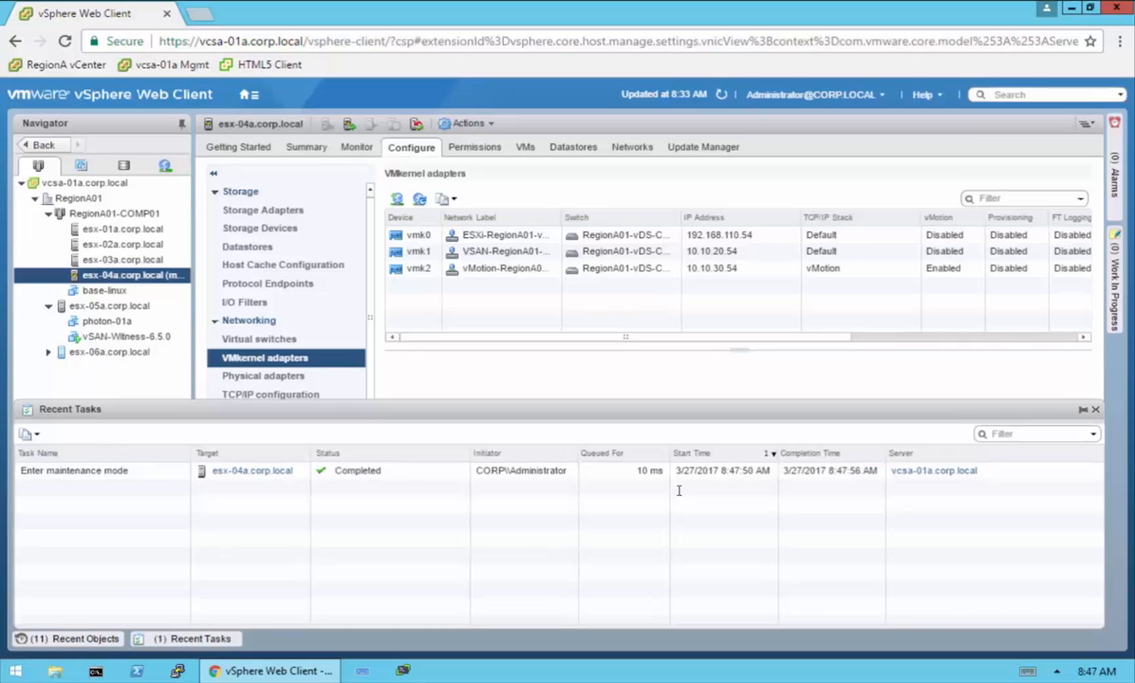
{"action": "left_click", "coordinate": [216, 638]}
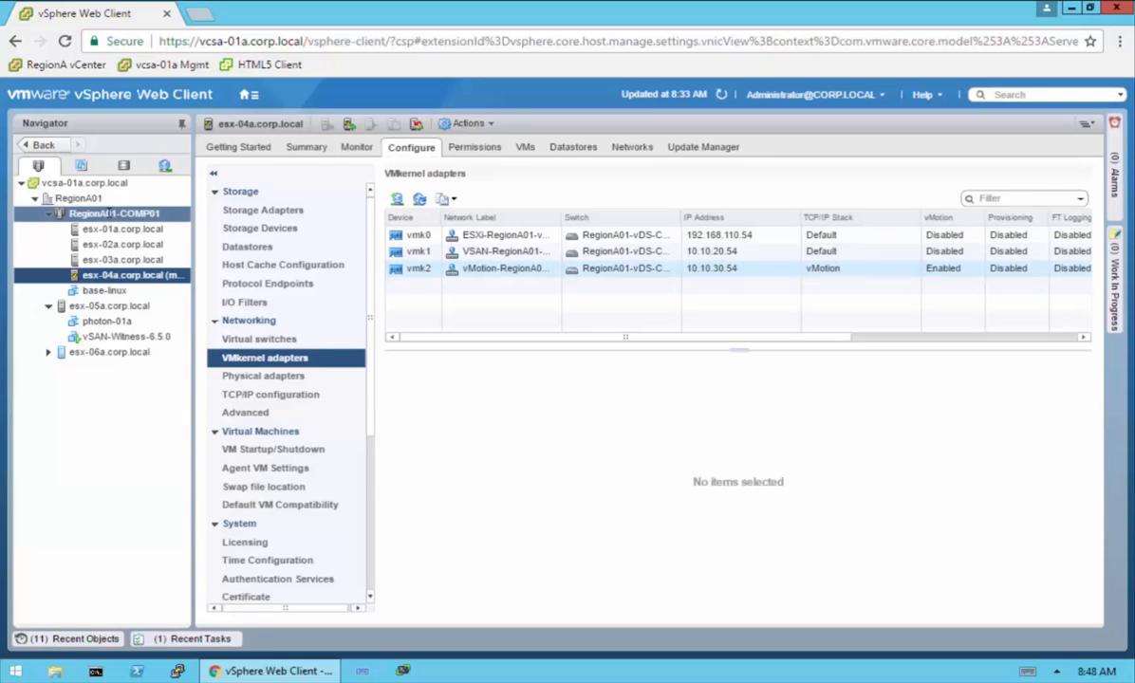
Examine the Virtual SAN object health of base-linux in RegionA01-COMP01 and the component states in its physical disk placement
{"action": "left_click", "coordinate": [111, 213]}
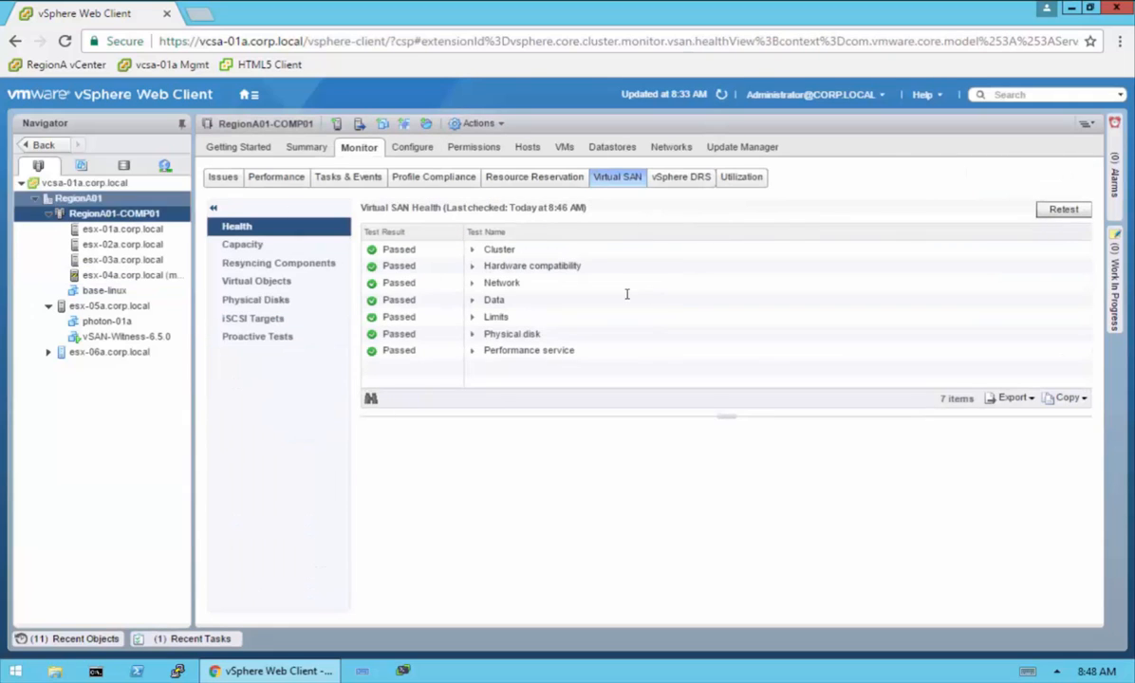
{"action": "left_click", "coordinate": [268, 281]}
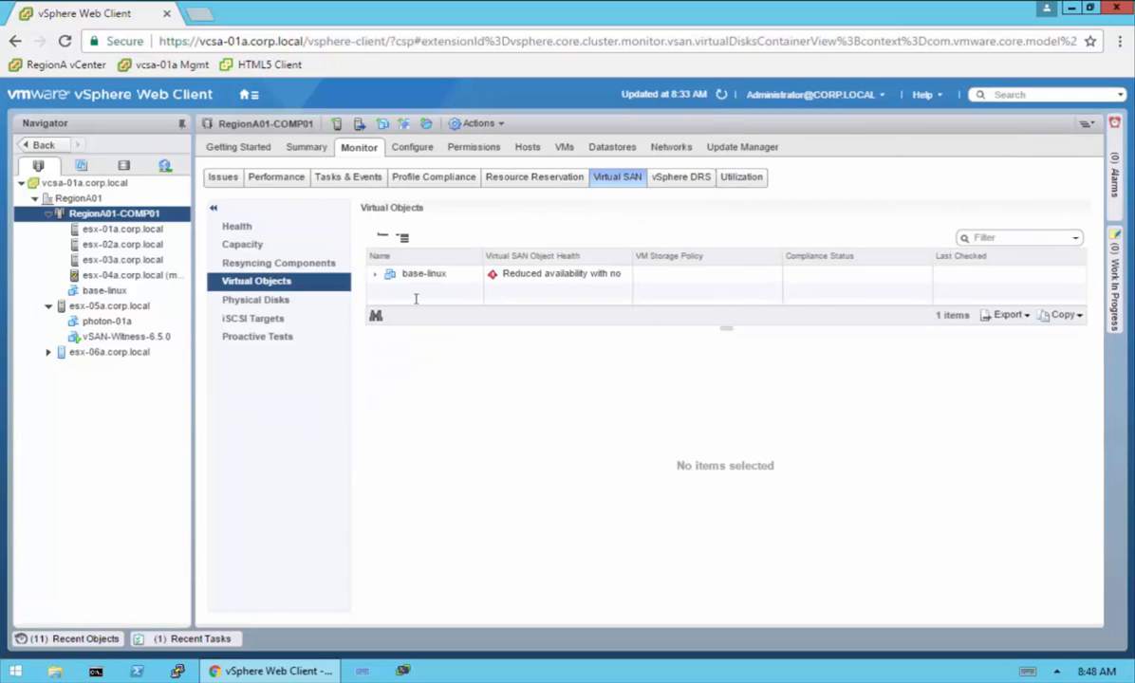
{"action": "left_click", "coordinate": [375, 273]}
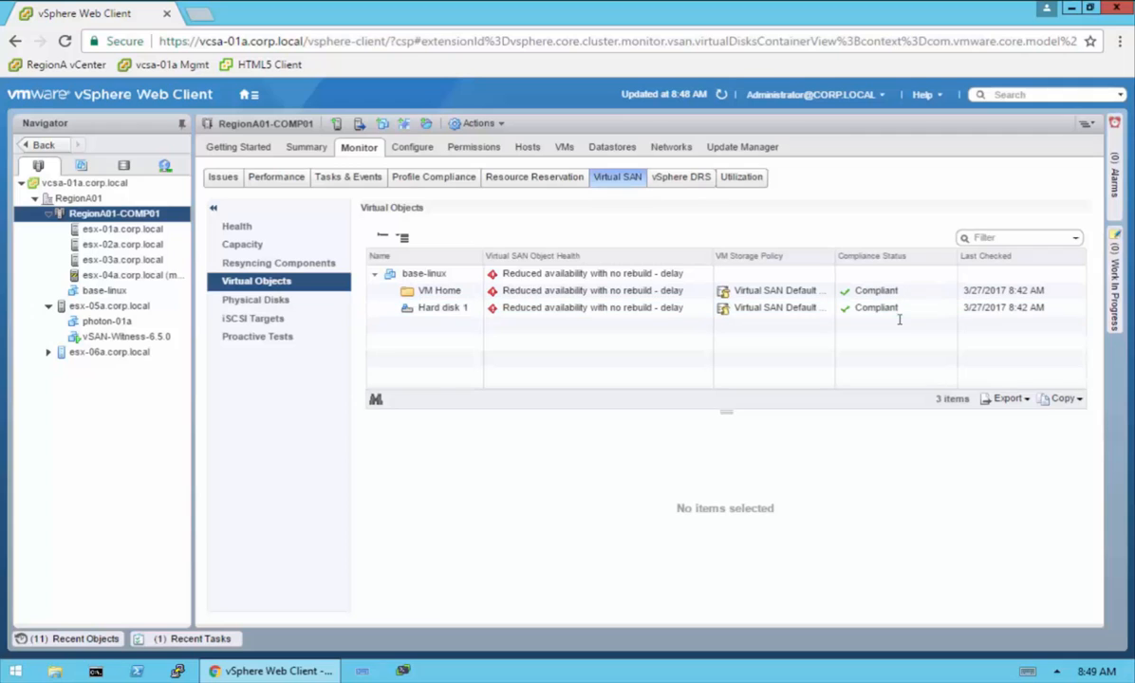
{"action": "left_click", "coordinate": [508, 272]}
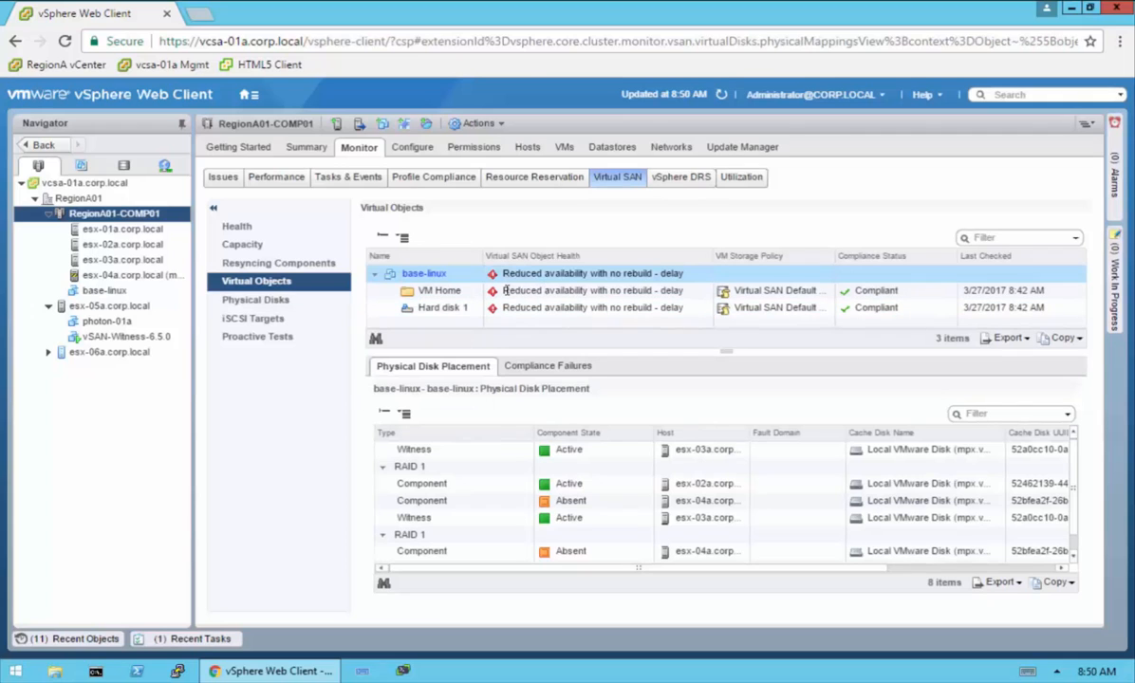
{"action": "left_click", "coordinate": [598, 500]}
{"action": "scroll", "coordinate": [562, 517], "scroll_direction": "down", "scroll_amount": 1}
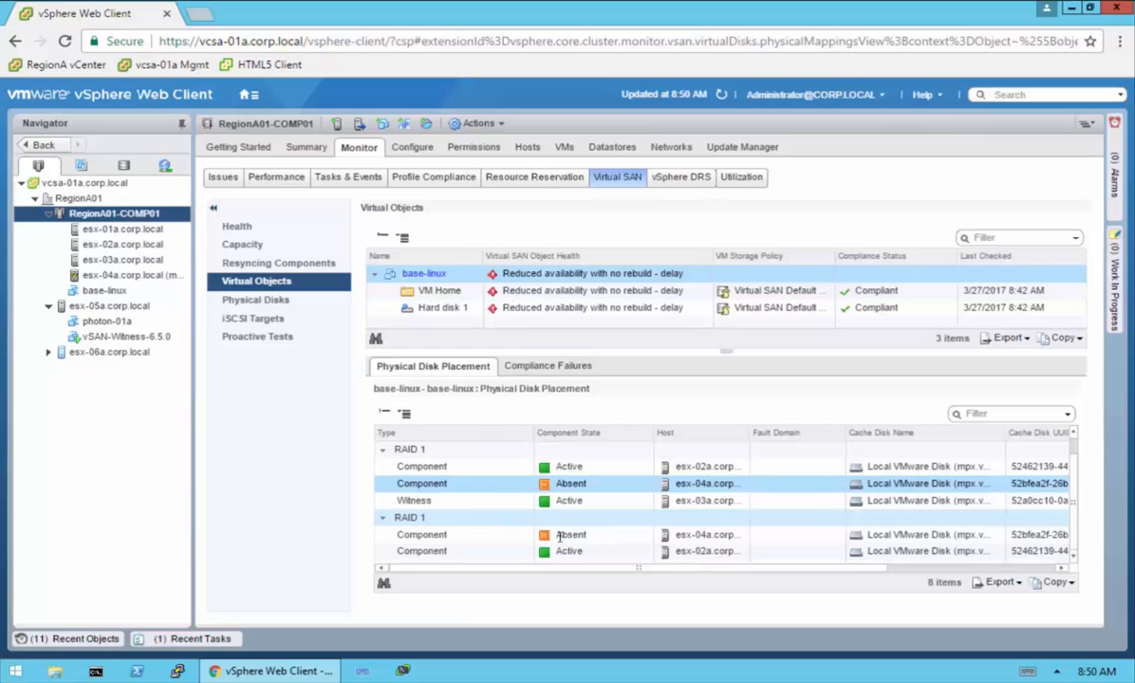
{"action": "left_click", "coordinate": [560, 535]}
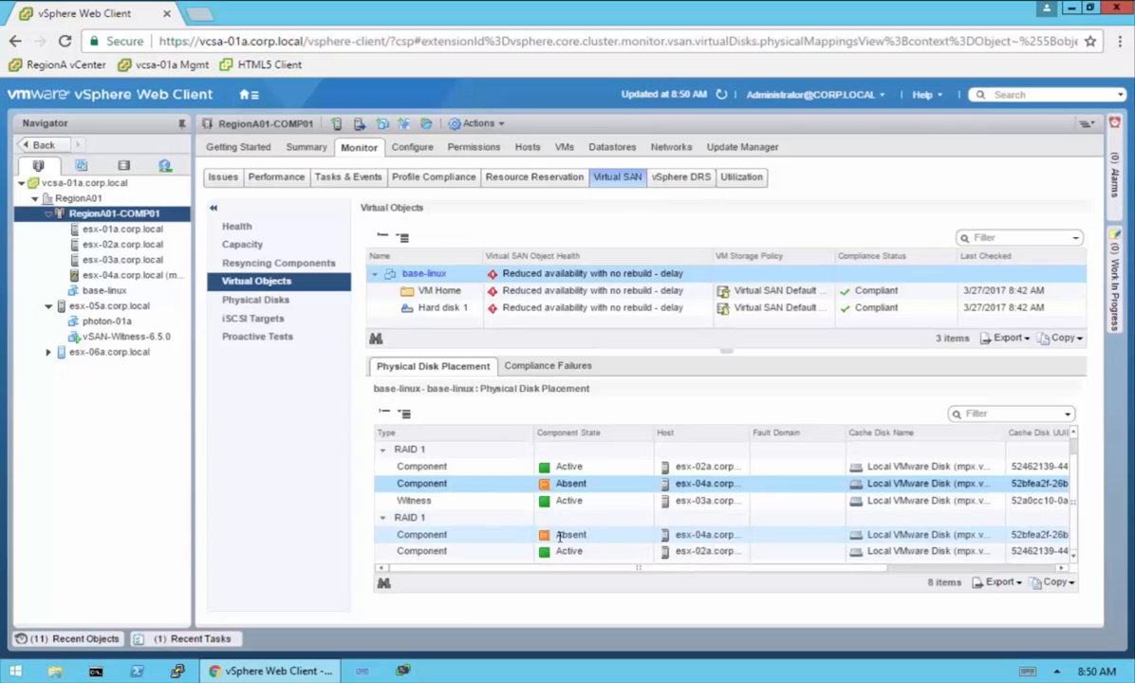
Take host esx-04a.corp.local out of maintenance mode
{"action": "left_click", "coordinate": [136, 277]}
{"action": "right_click", "coordinate": [135, 278]}
{"action": "mouse_move", "coordinate": [334, 287]}
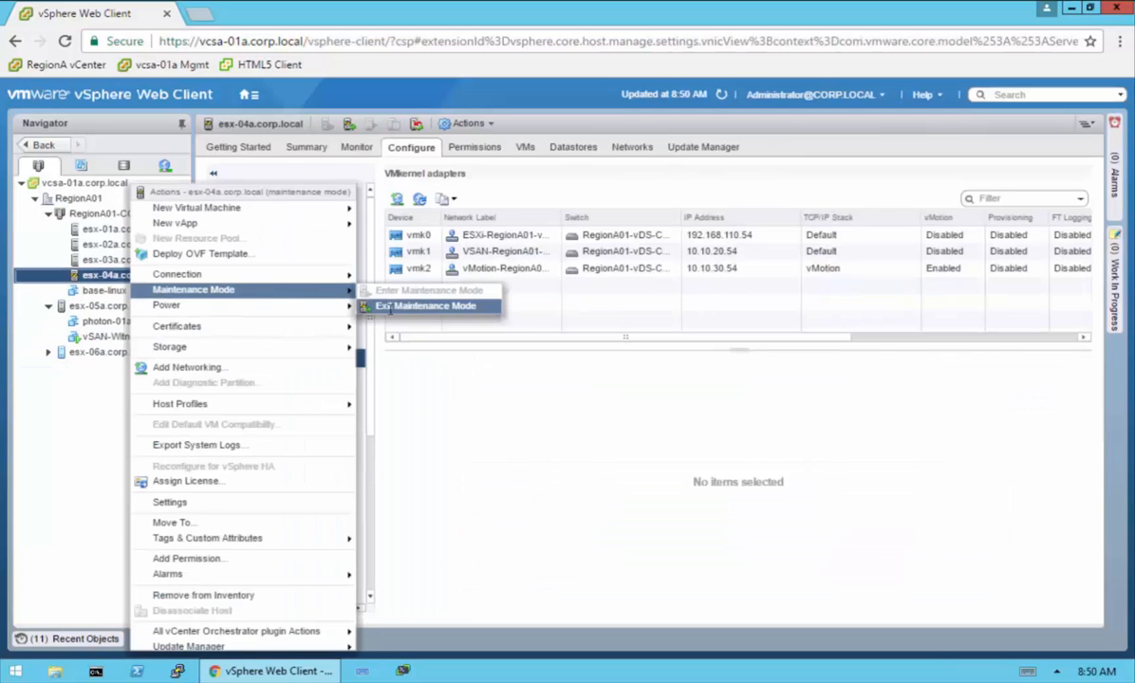
{"action": "left_click", "coordinate": [389, 307]}
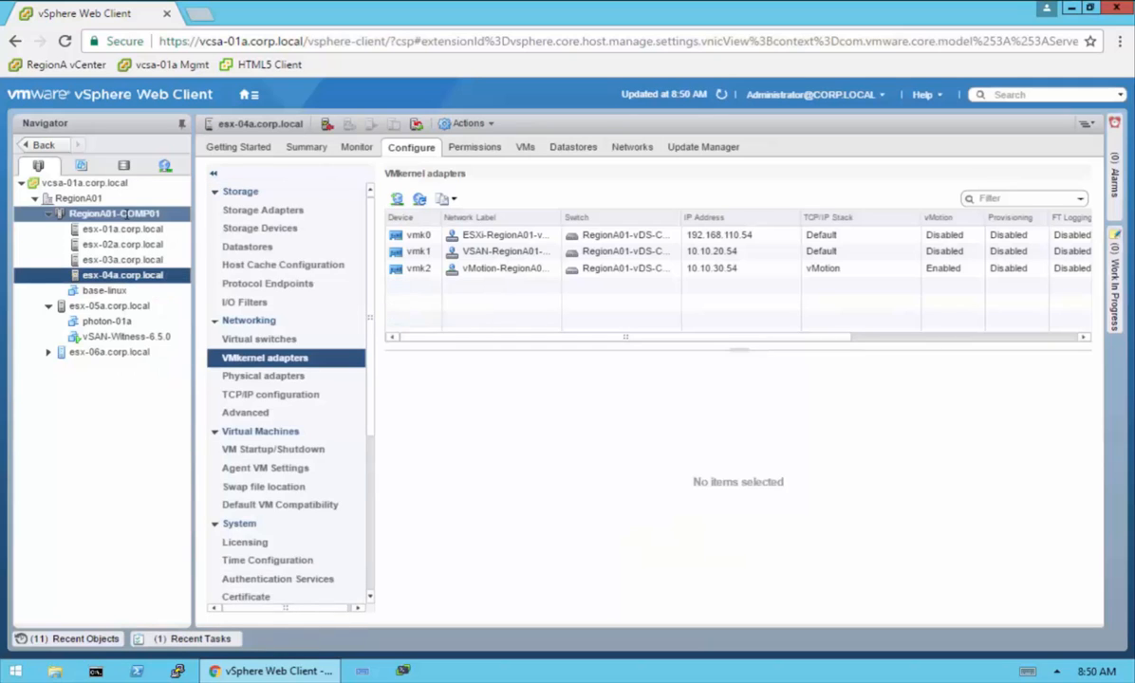